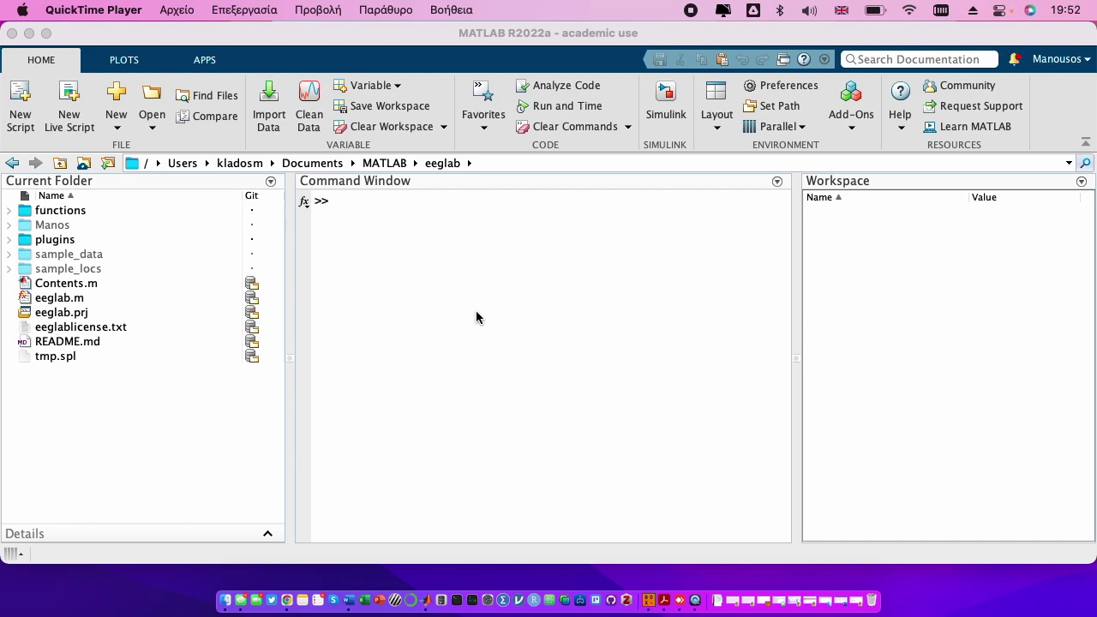
Enter MATLAB's eeglab folder and launch EEGLAB with the eeglab command.
left_click(377, 181)
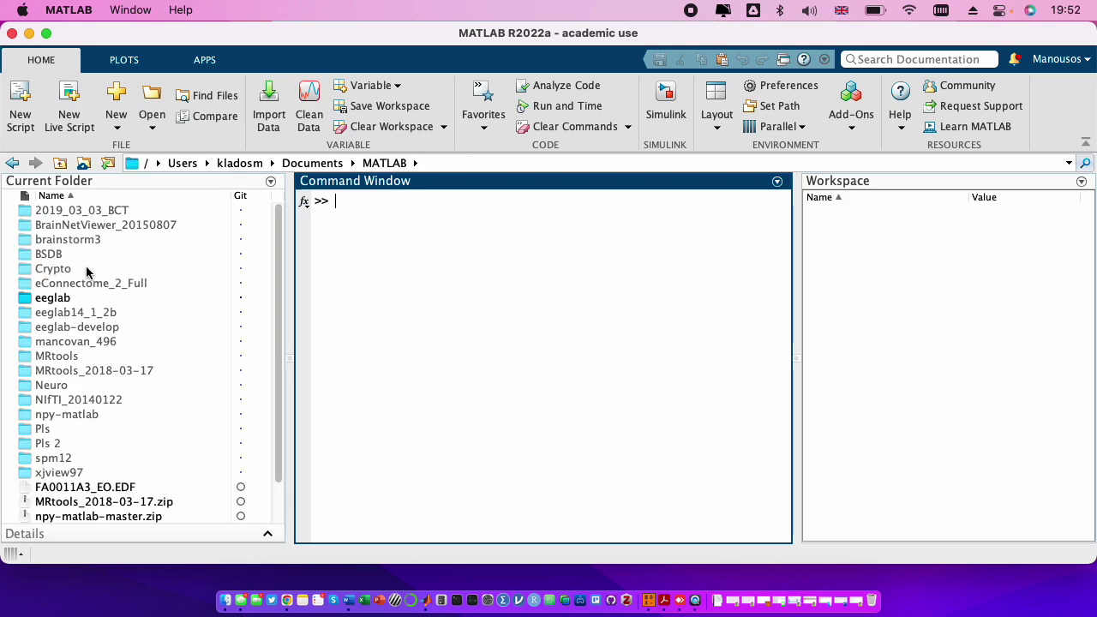
double_click(54, 298)
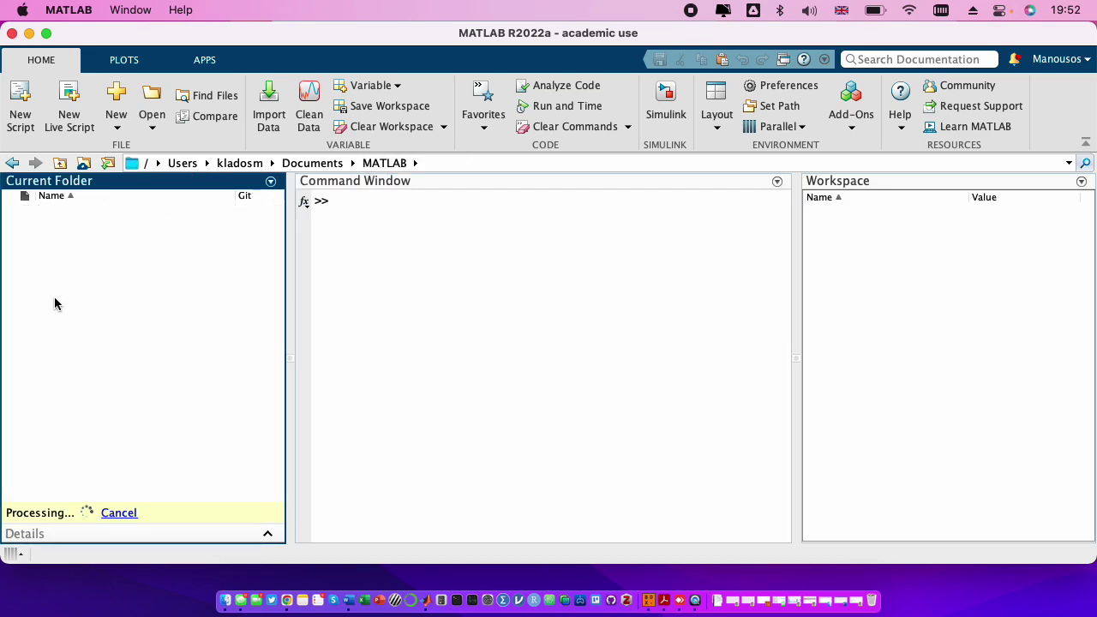
left_click(458, 257)
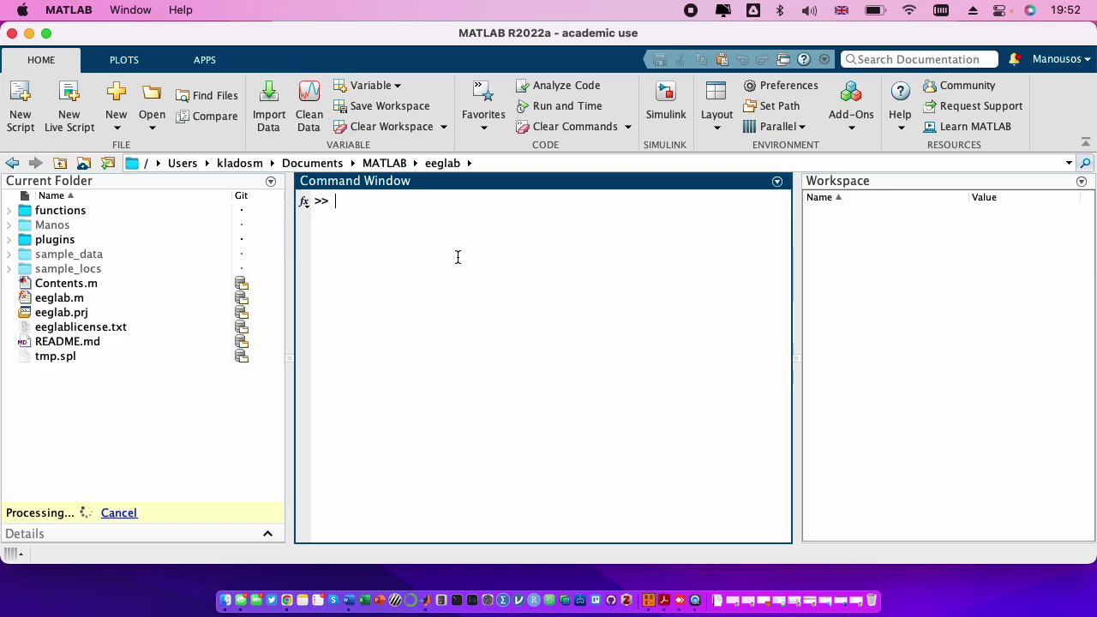
type("eeglab")
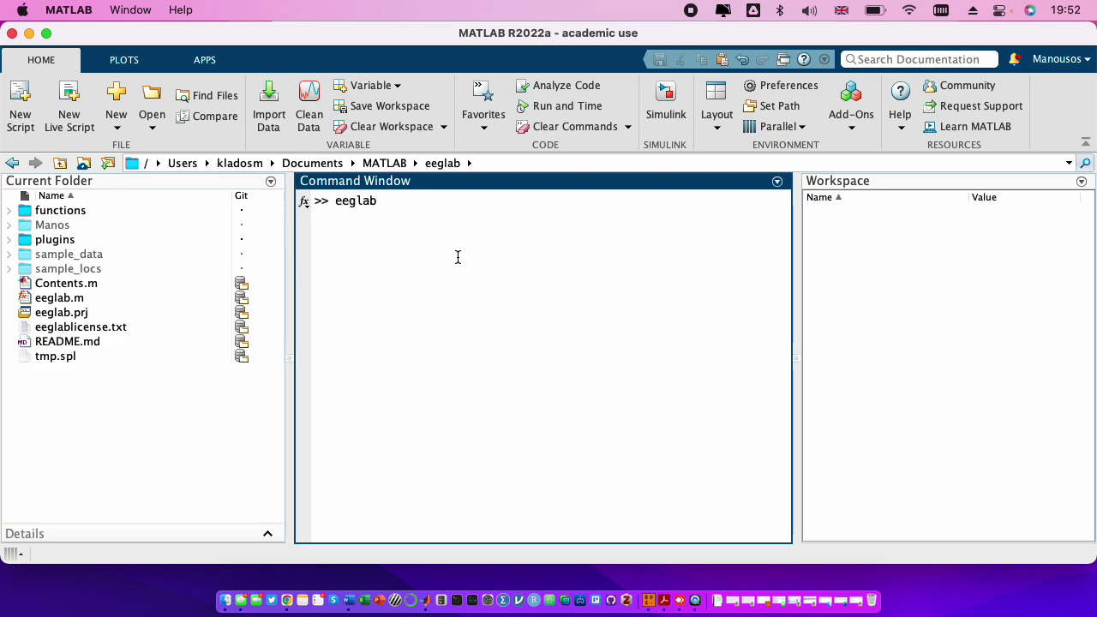
key("Return")
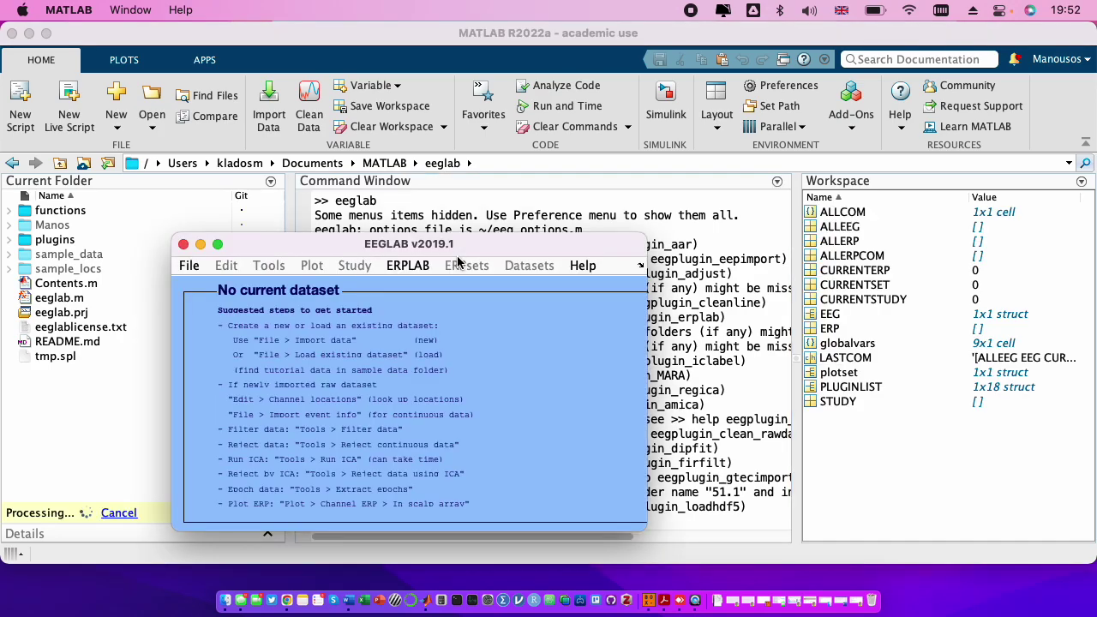
Load EEGsample10sec19chan_2.set from sample_data as dataset 1.
left_click_drag(431, 254, 585, 133)
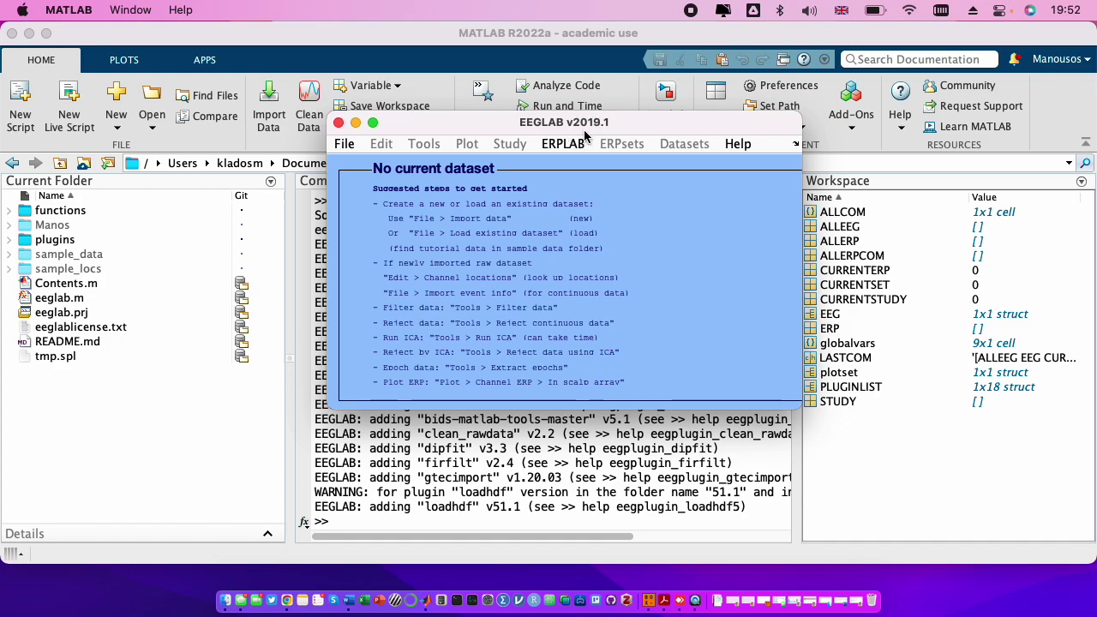
left_click(346, 145)
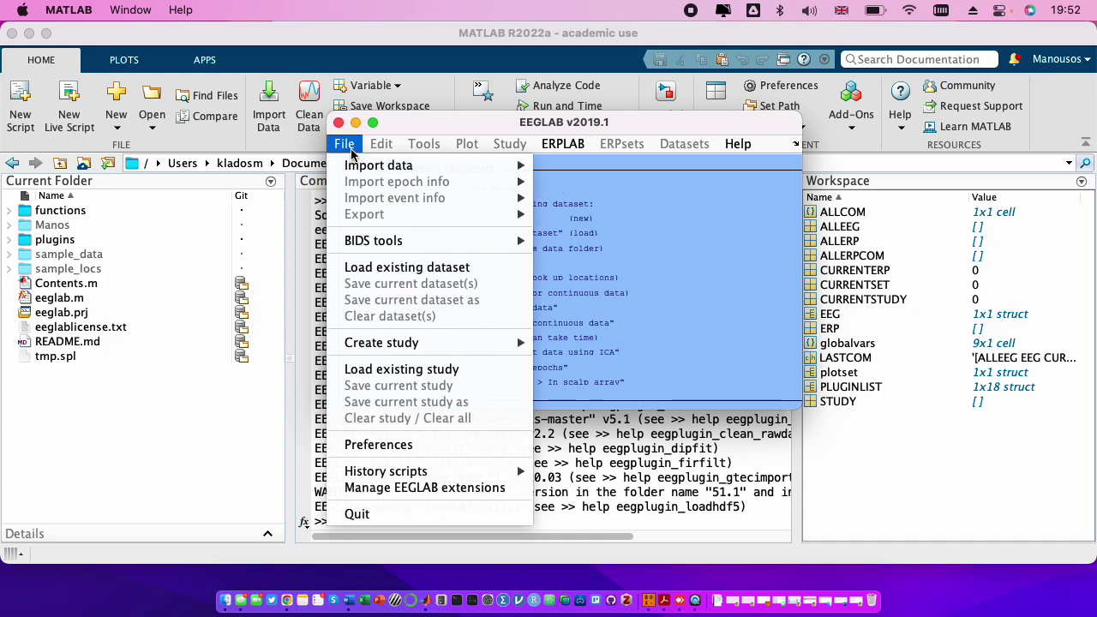
left_click(380, 268)
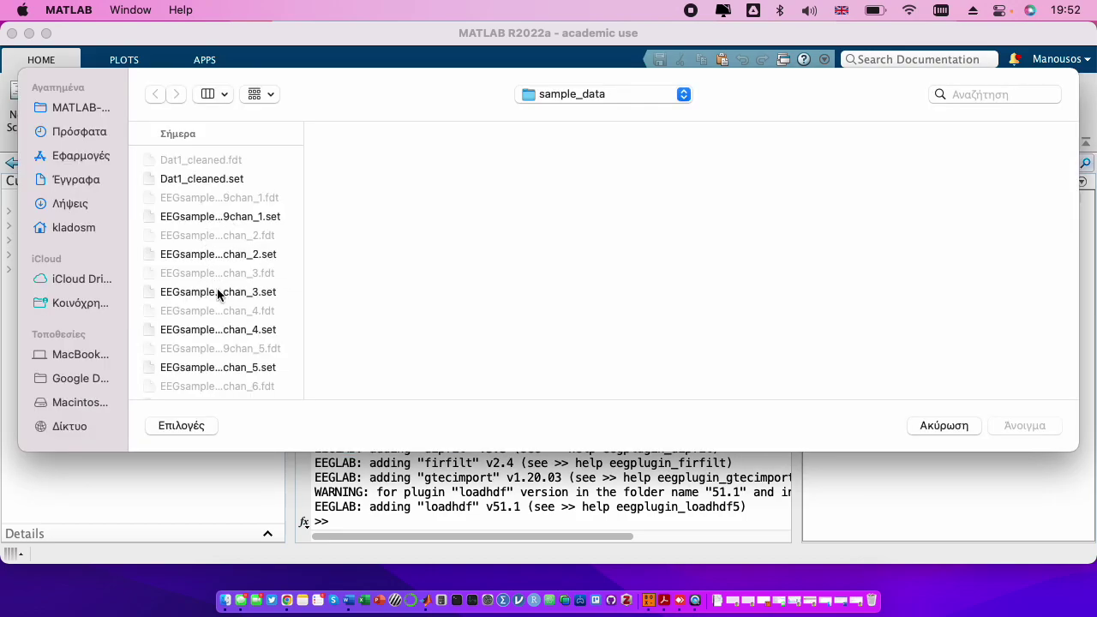
left_click(225, 252)
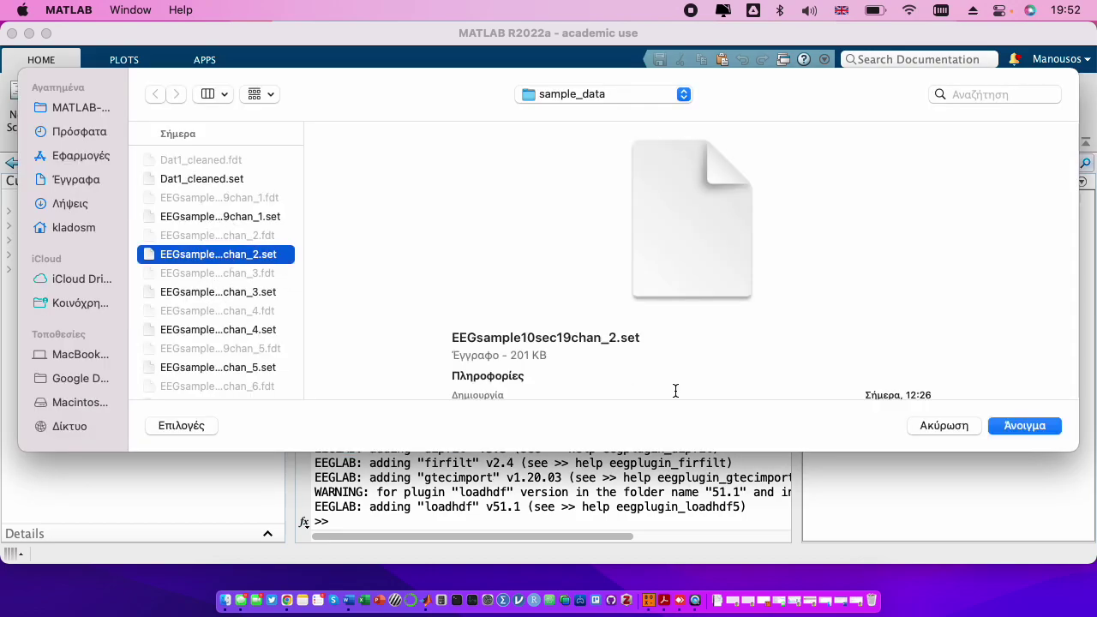
left_click(1025, 426)
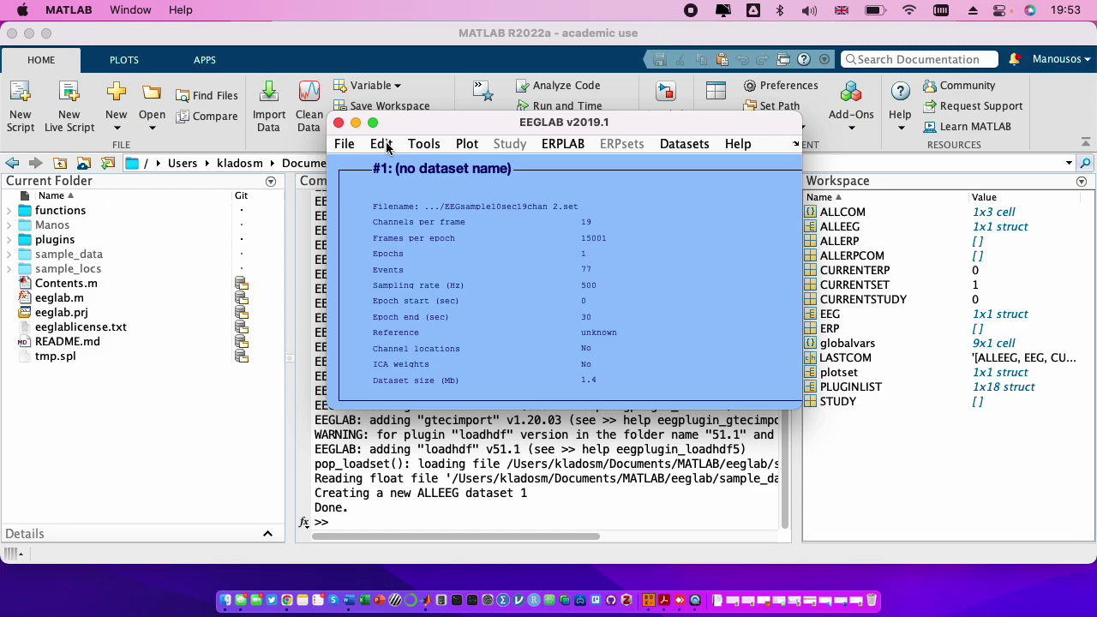
Open the channel location editor and confirm the BESA spherical lookup.
left_click(384, 145)
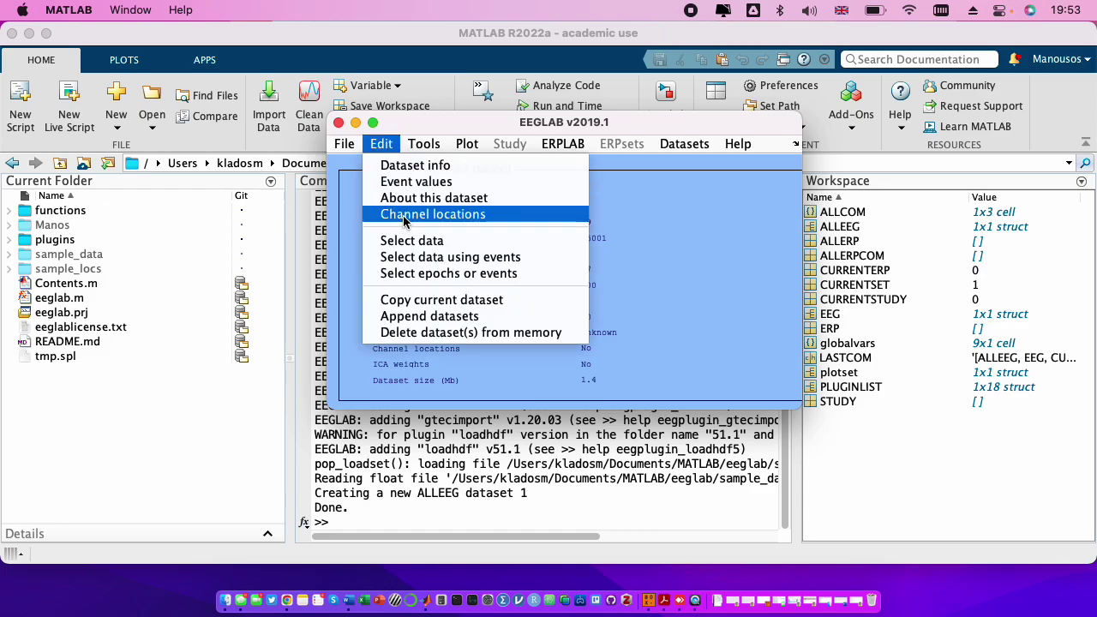
left_click(403, 215)
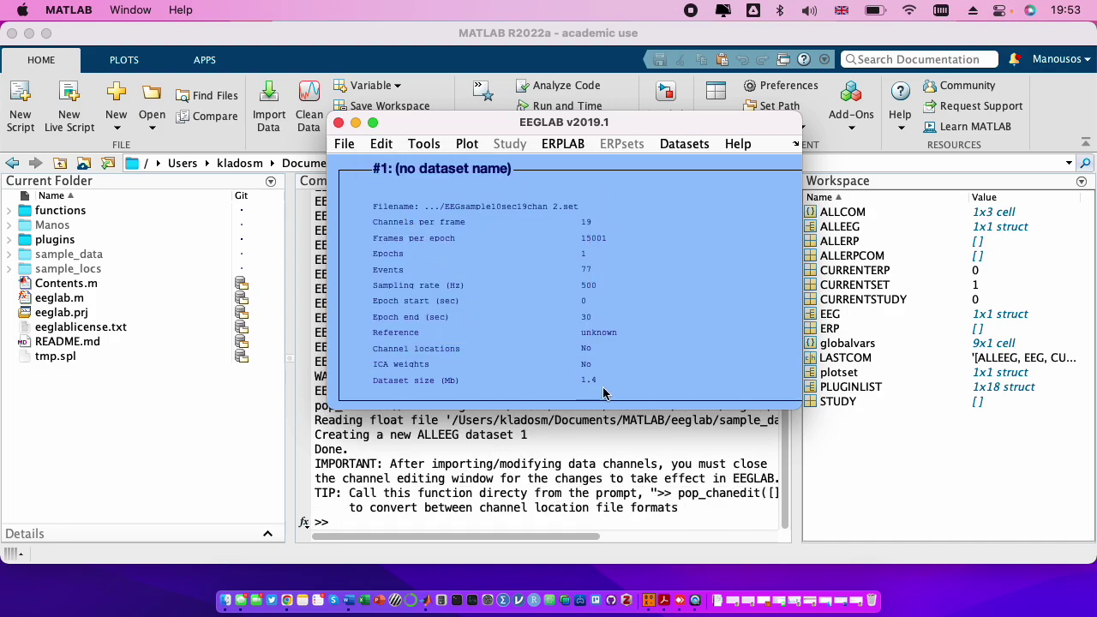
left_click(917, 174)
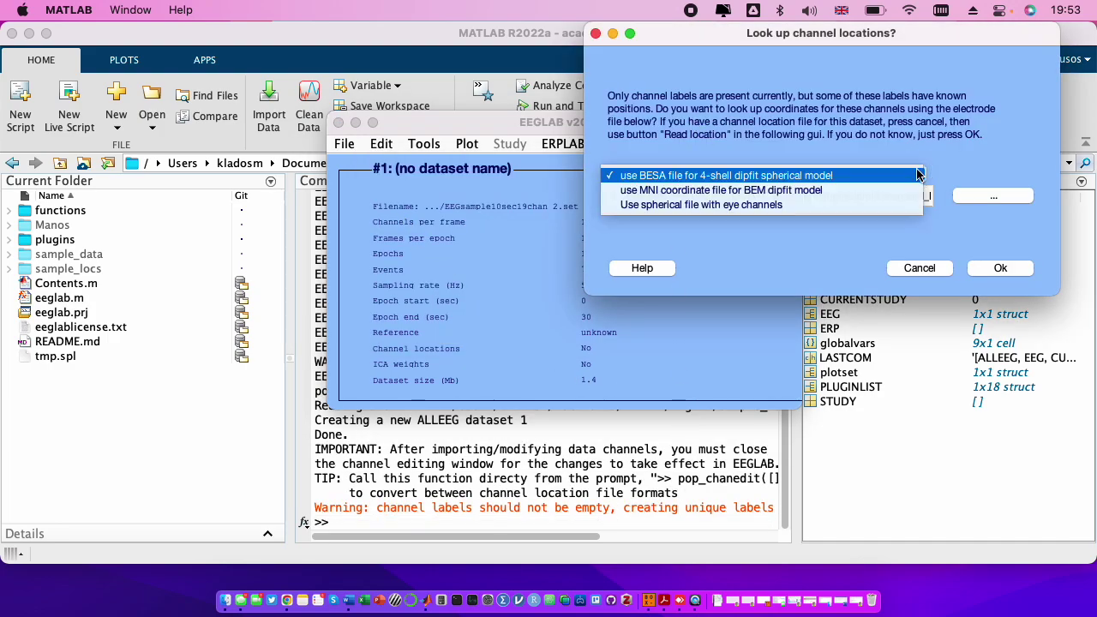
left_click(946, 165)
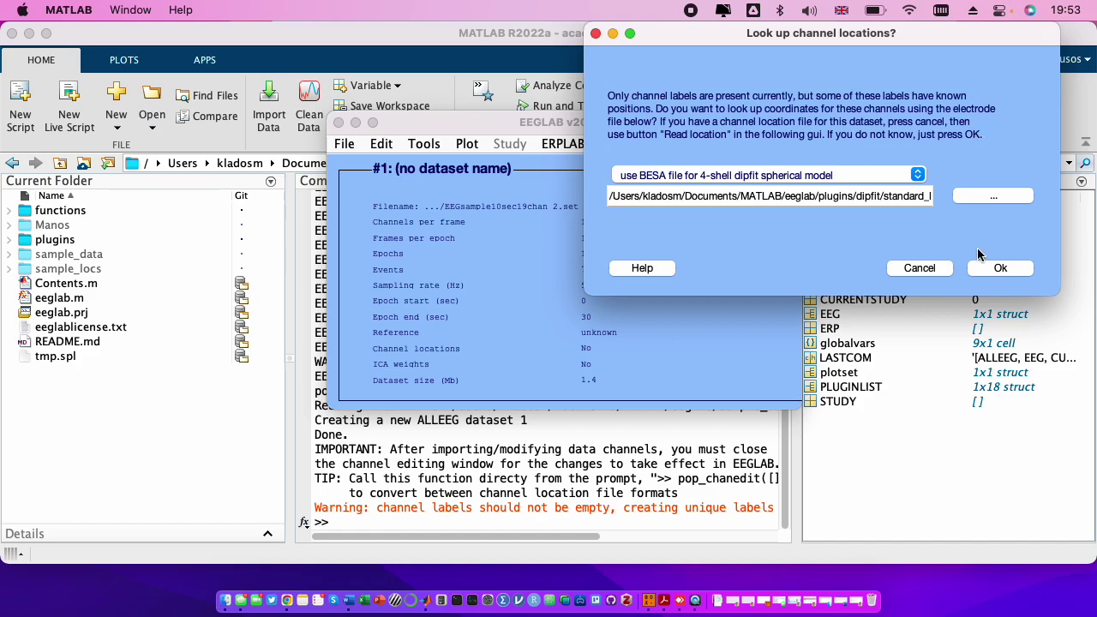
left_click(992, 268)
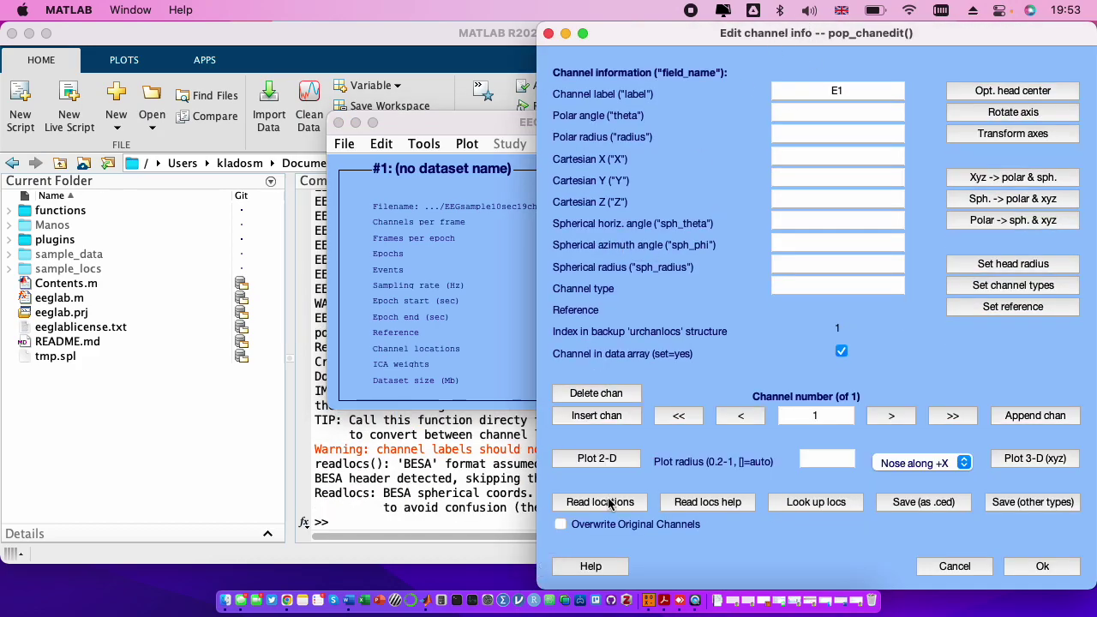
Read Standard-10-20-Cap19.locs from sample_locs with autodetected format and apply the locations.
left_click(610, 504)
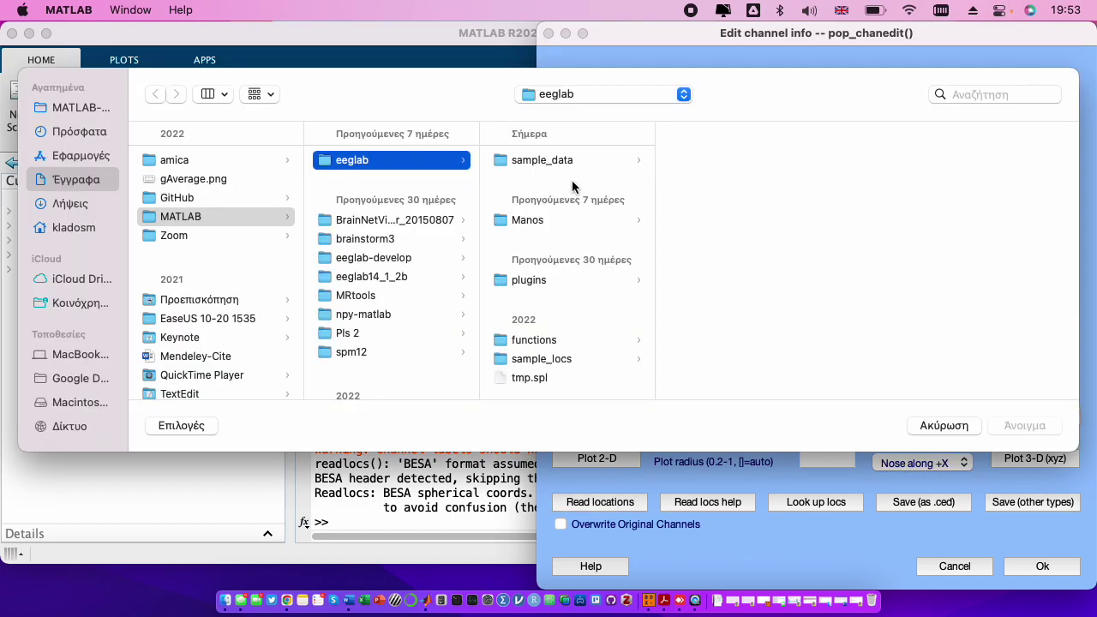
left_click(545, 358)
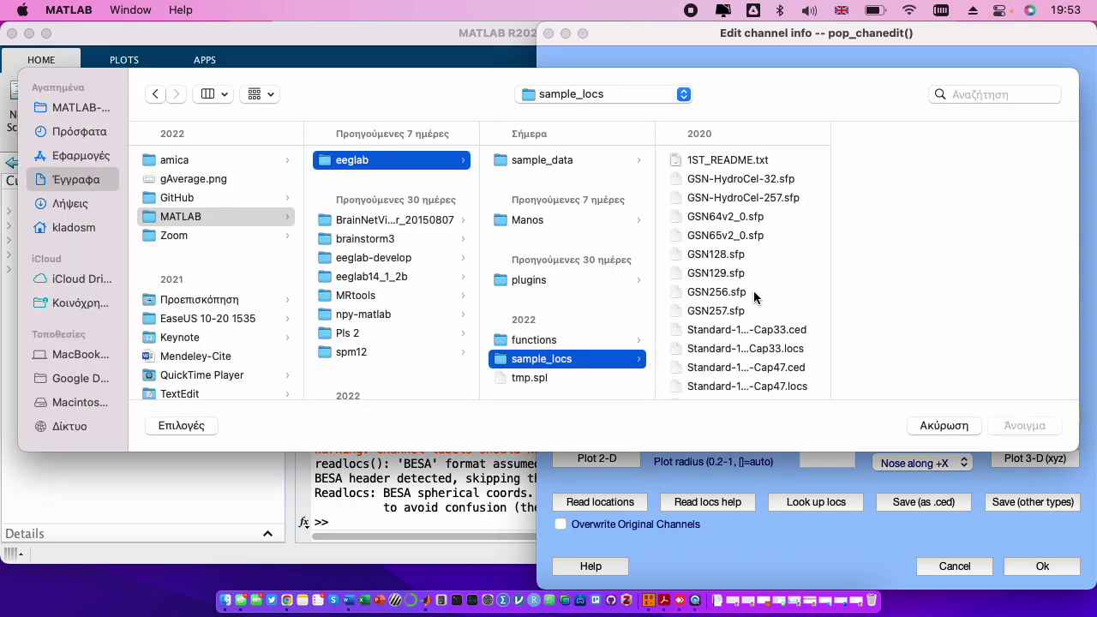
scroll(753, 292, "down", 3)
left_click(775, 306)
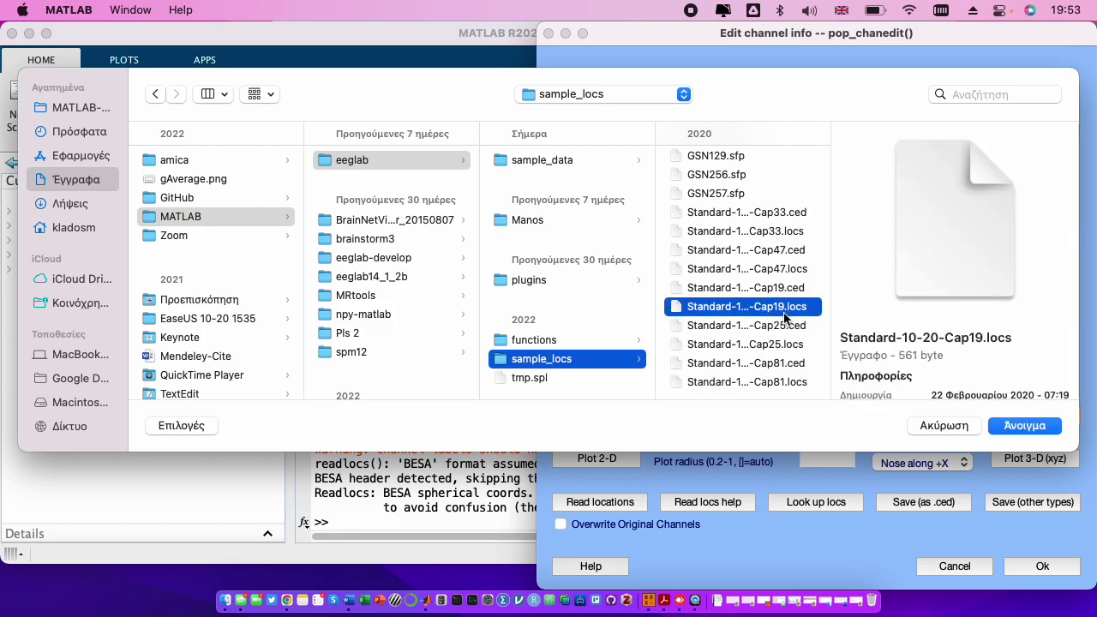
left_click(1008, 426)
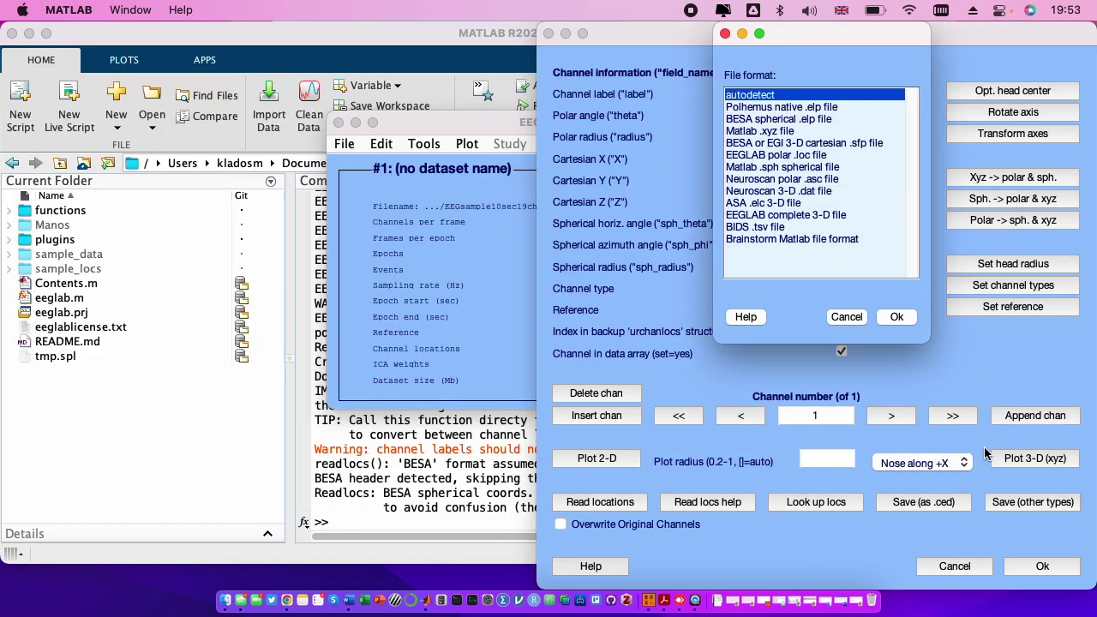
left_click(896, 317)
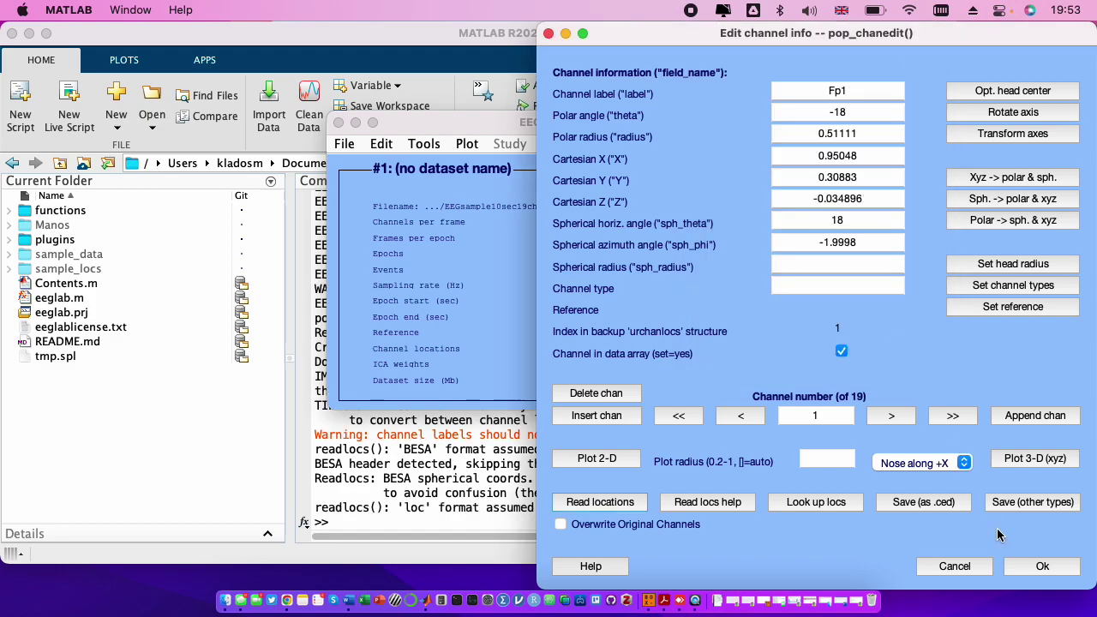
left_click(1032, 567)
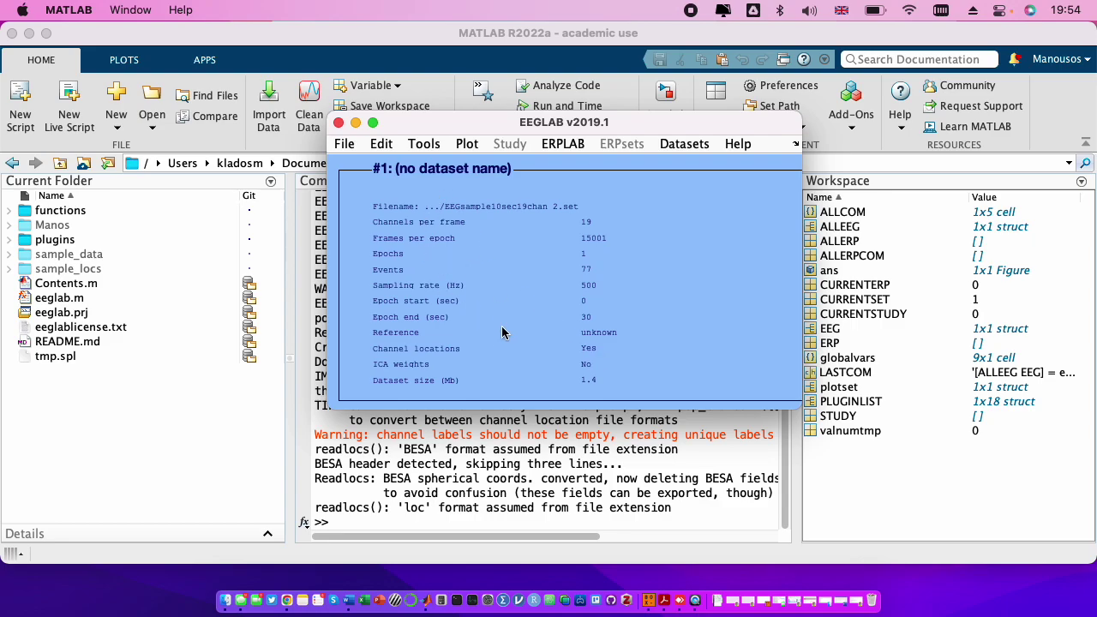
Re-reference to the average of all channels and keep it as new dataset 2.
left_click(425, 145)
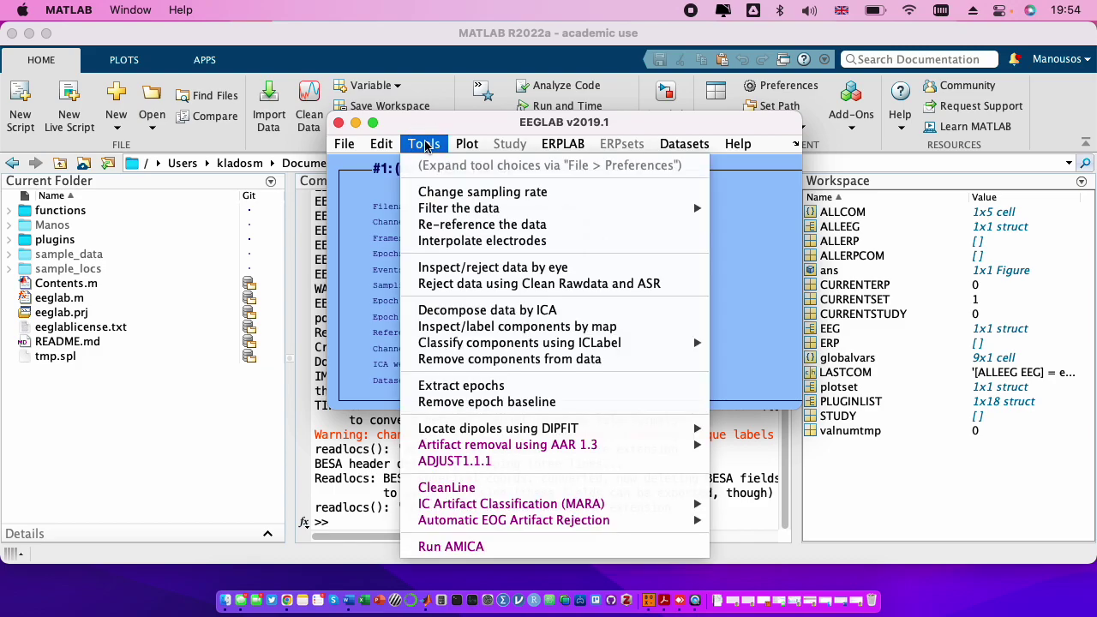
left_click(461, 226)
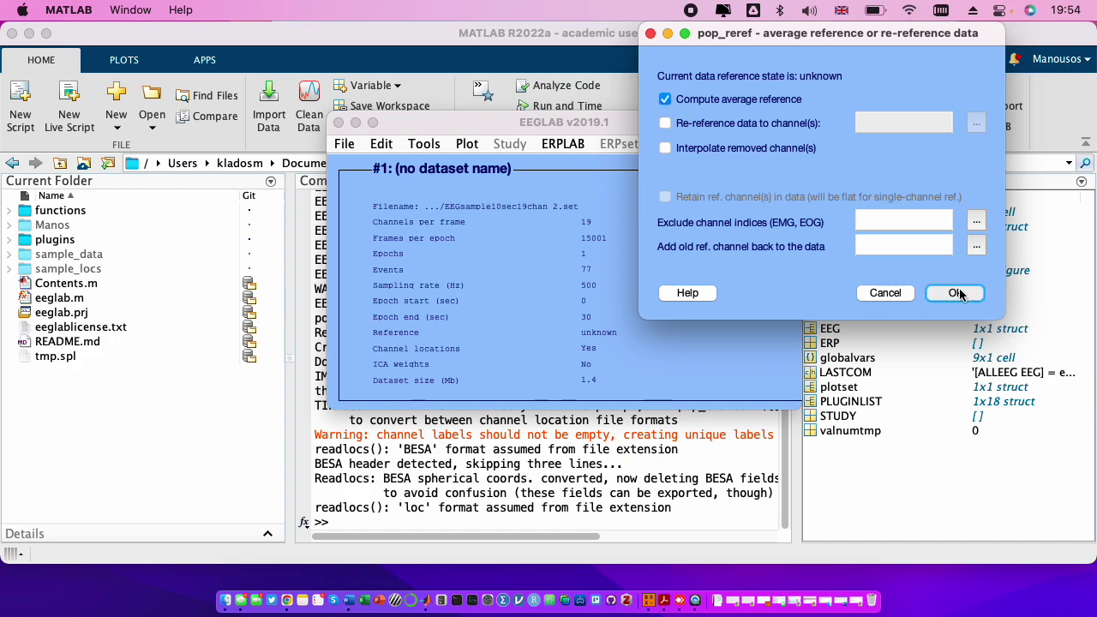
left_click(956, 293)
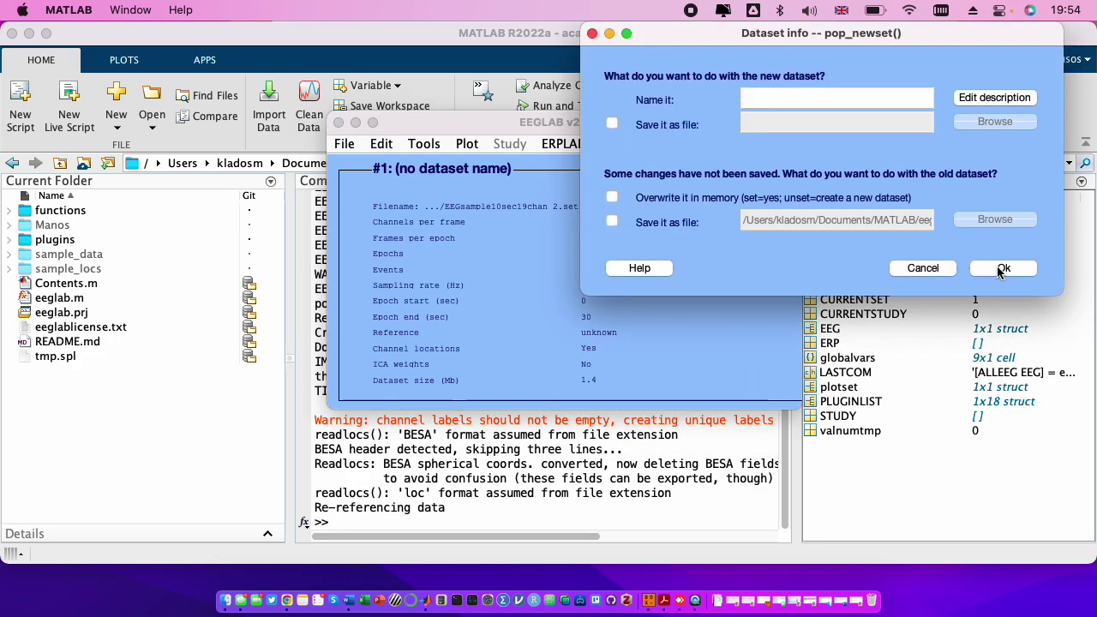
left_click(1002, 269)
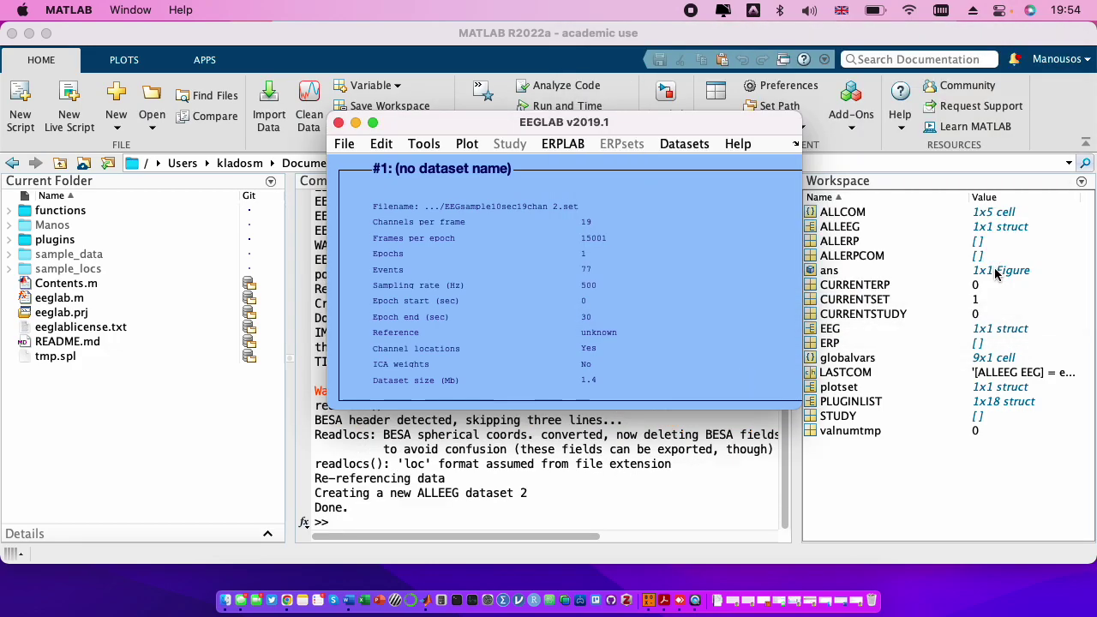
left_click(423, 144)
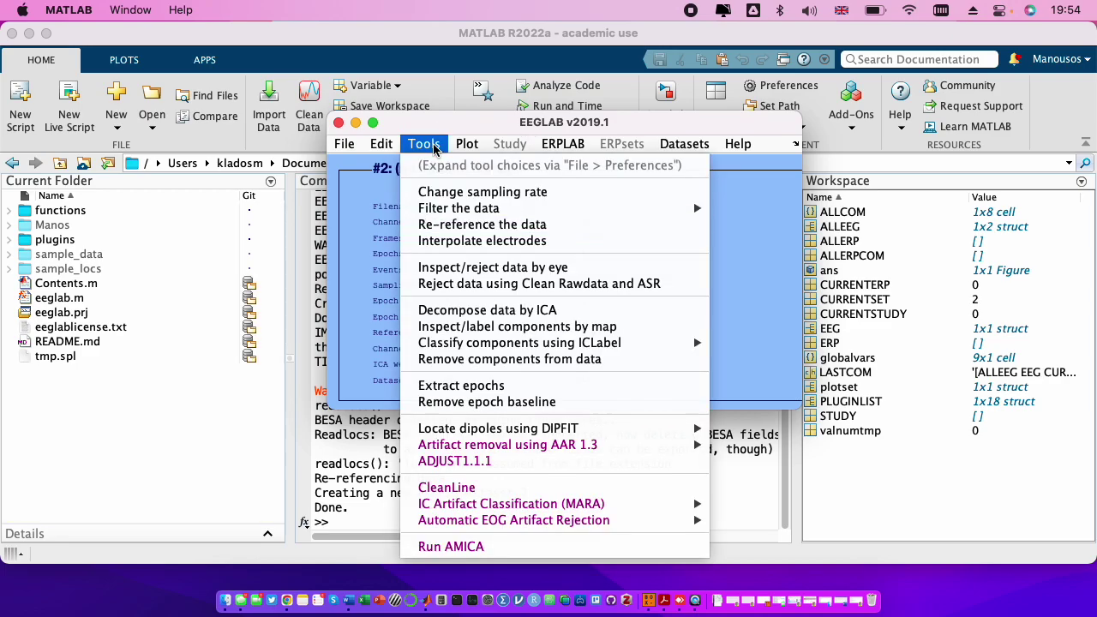
Scroll dataset 2's channel plot to 25–30 s, then return to the EEGLAB main window.
left_click(473, 267)
left_click(910, 210)
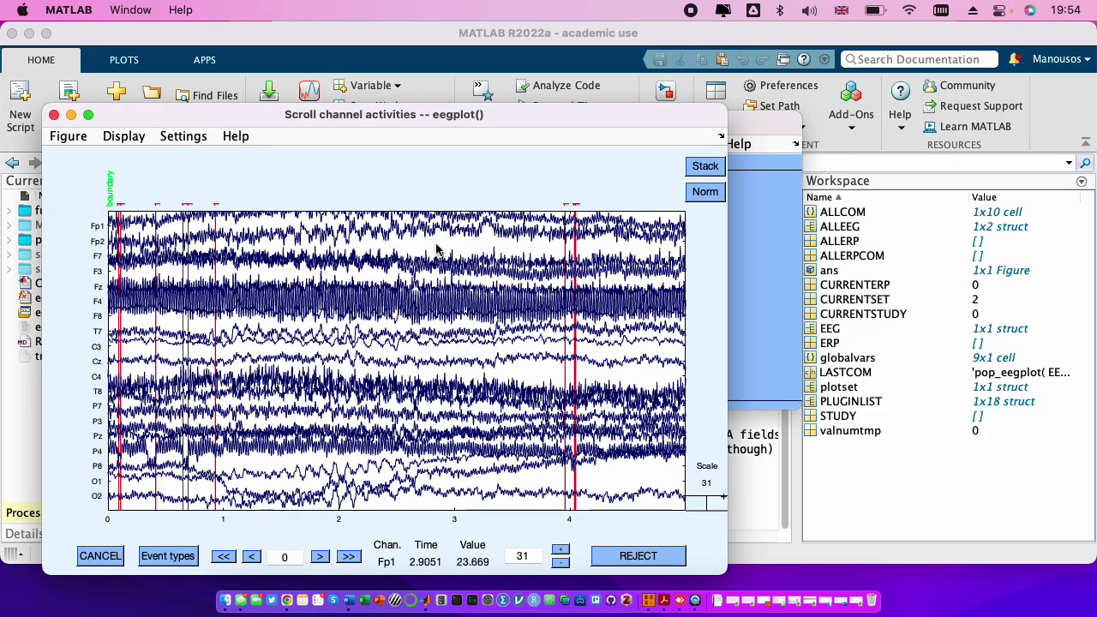
left_click(350, 557)
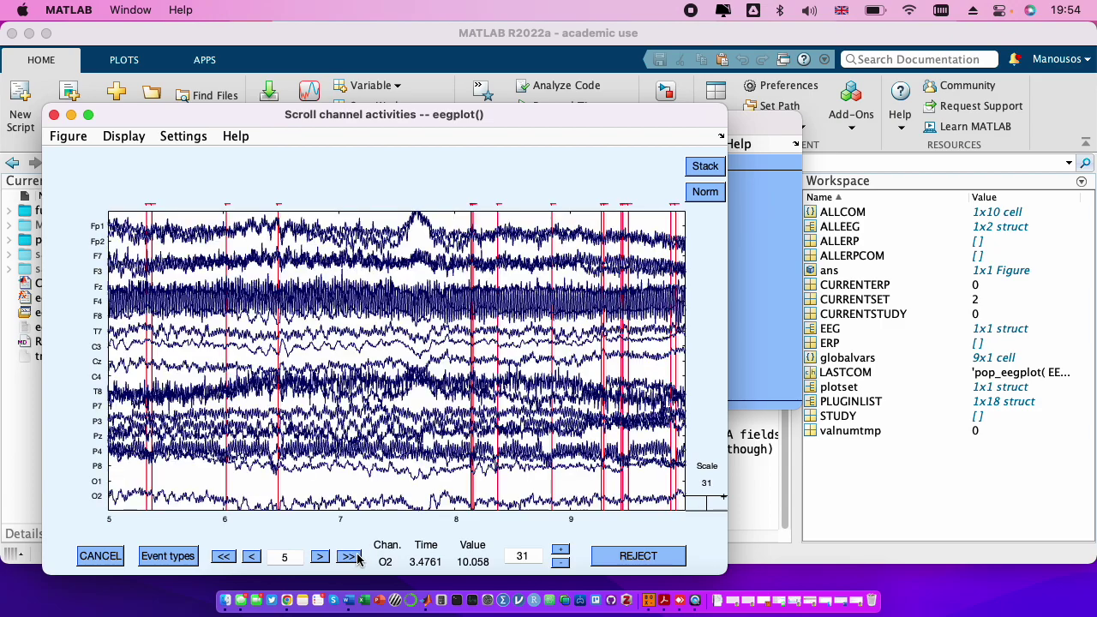
left_click(358, 558)
left_click(358, 558)
left_click(357, 558)
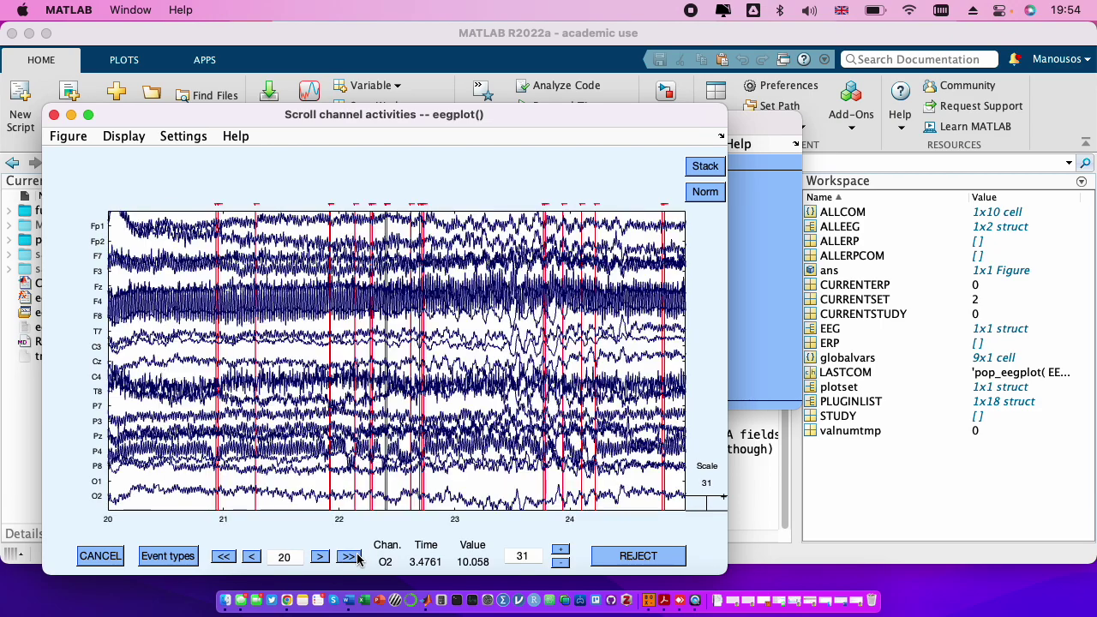
left_click(357, 558)
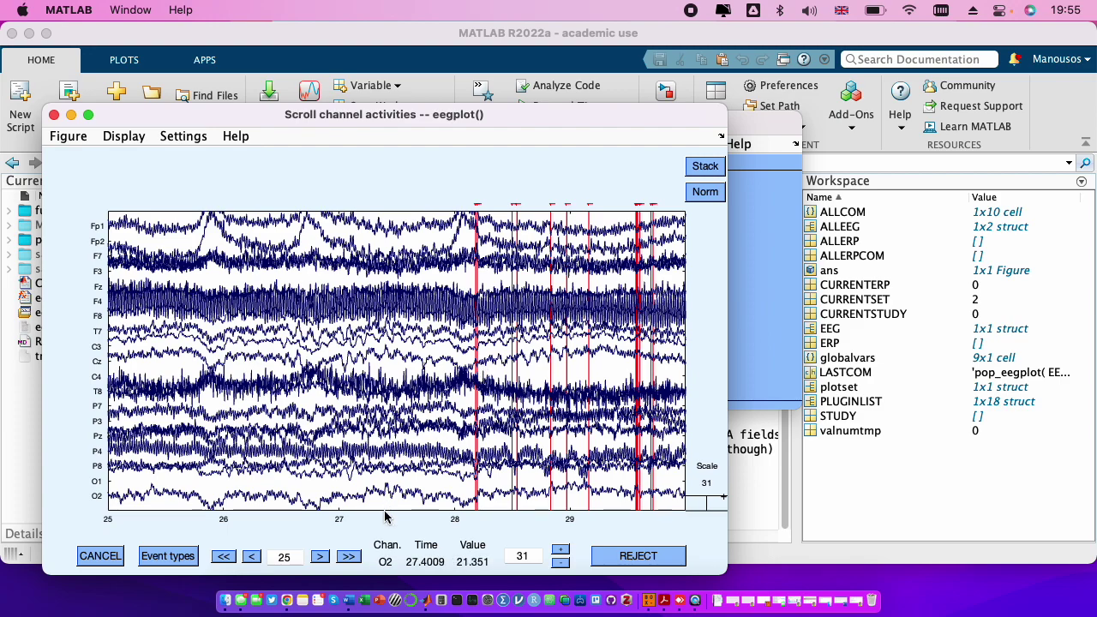
left_click(785, 127)
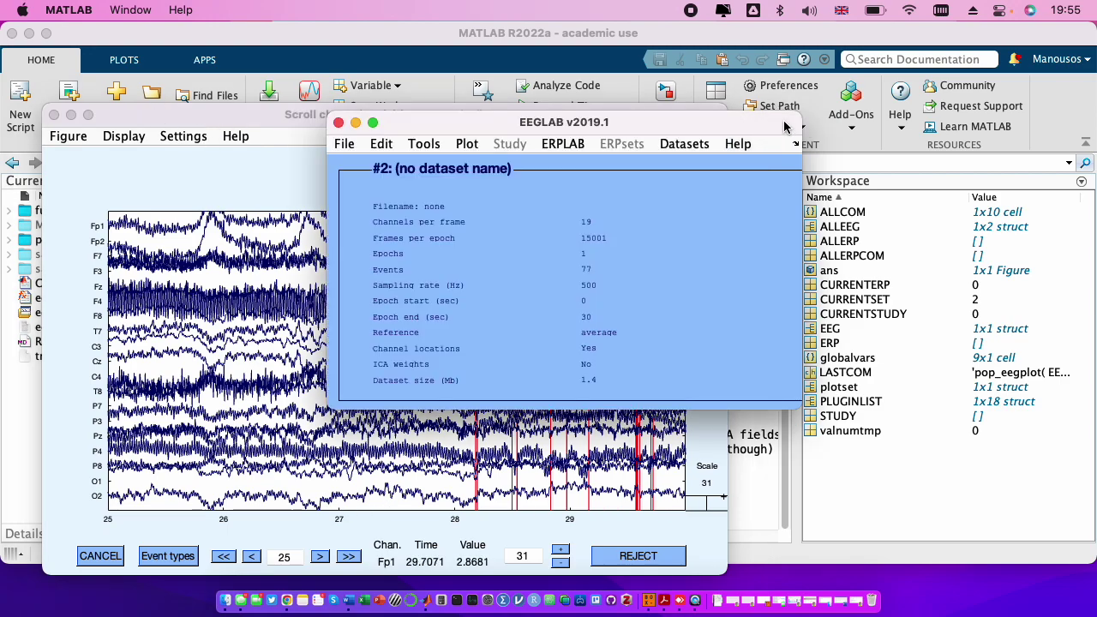
left_click(412, 146)
High-pass the data with a 0.5 Hz basic FIR filter, creating dataset 3.
mouse_move(473, 214)
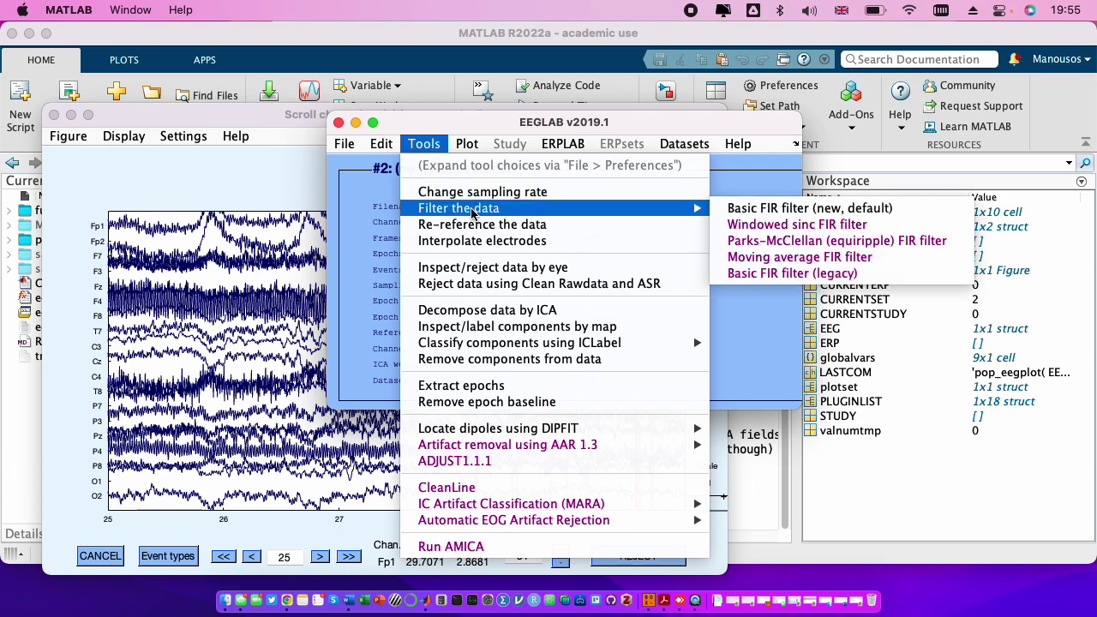
left_click(740, 208)
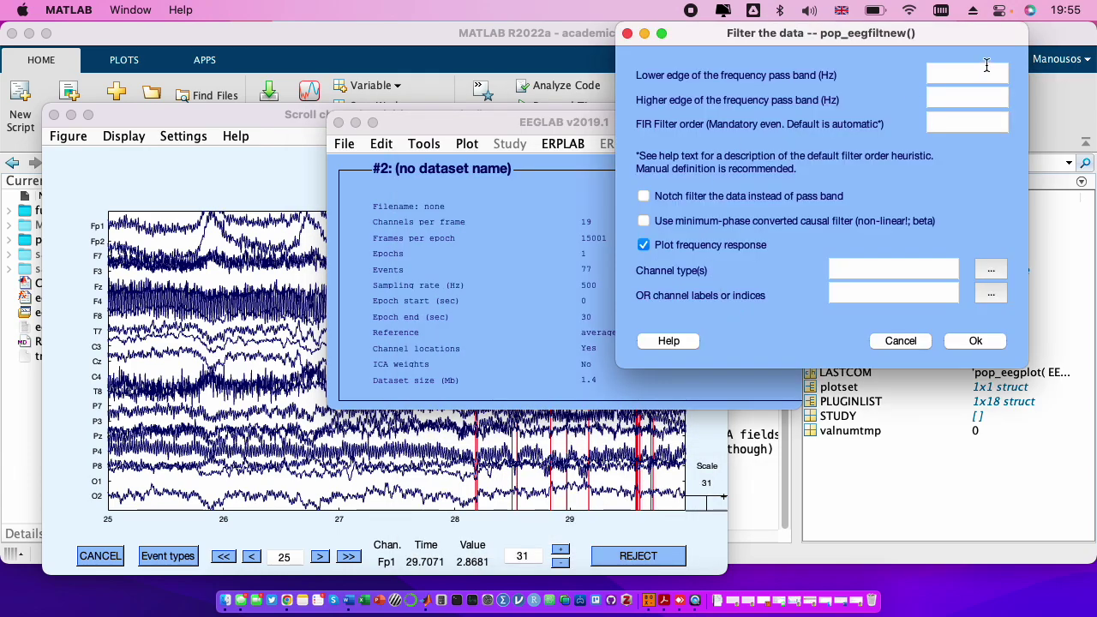
left_click(986, 66)
type("0.5")
left_click(644, 245)
left_click(975, 341)
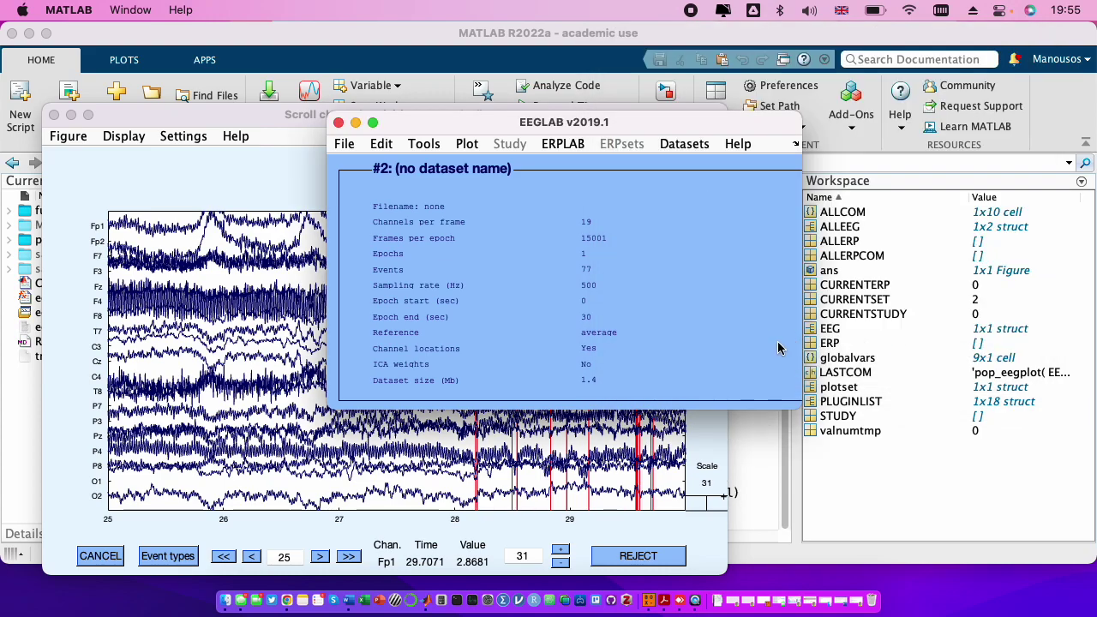
left_click(1001, 267)
Low-pass the data with a 45 Hz basic FIR filter, creating dataset 4.
left_click(429, 150)
mouse_move(449, 213)
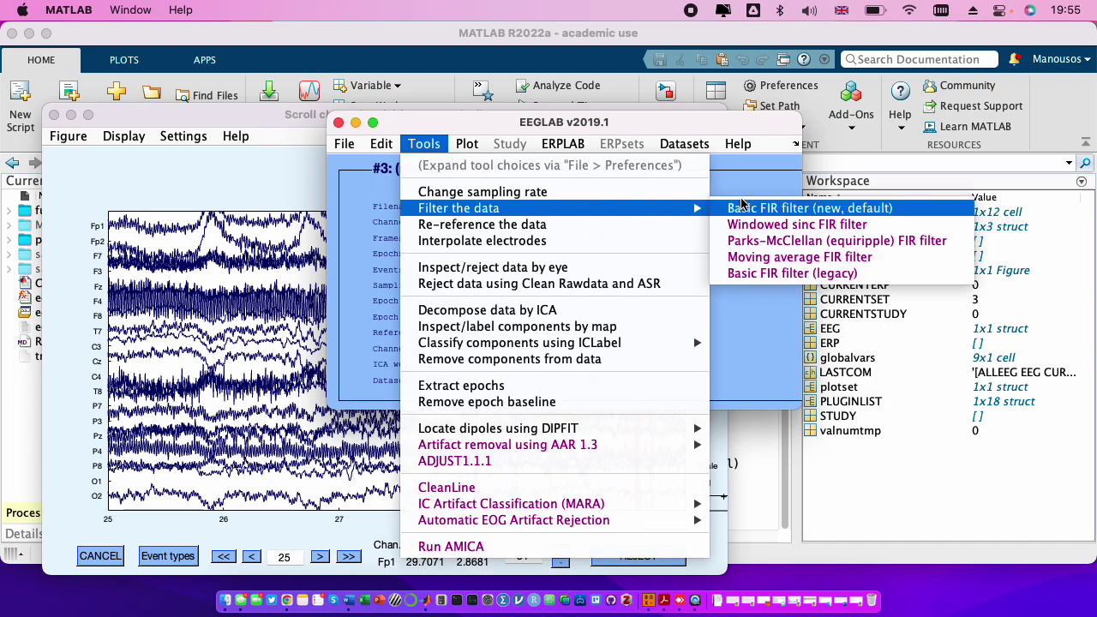
left_click(742, 207)
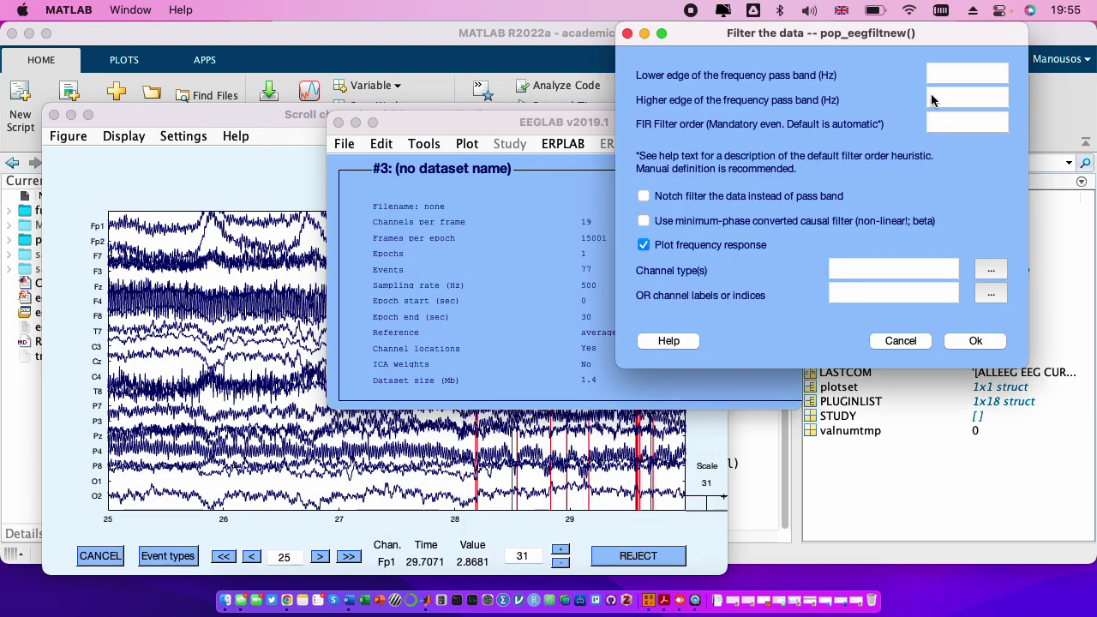
left_click(932, 100)
type("45")
left_click(643, 245)
left_click(977, 341)
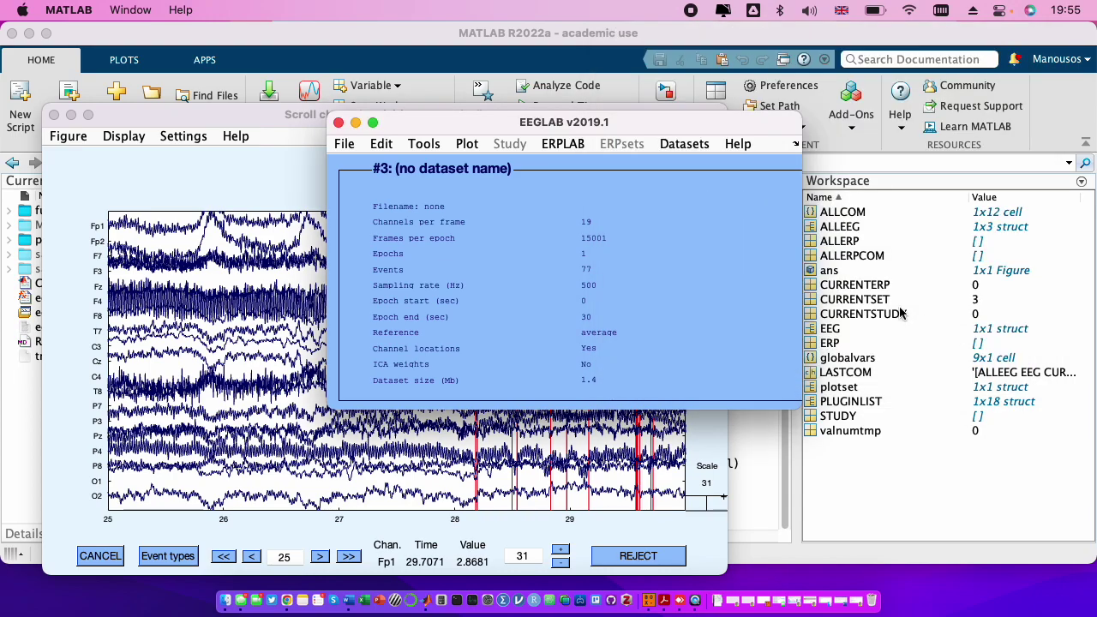
left_click(1018, 268)
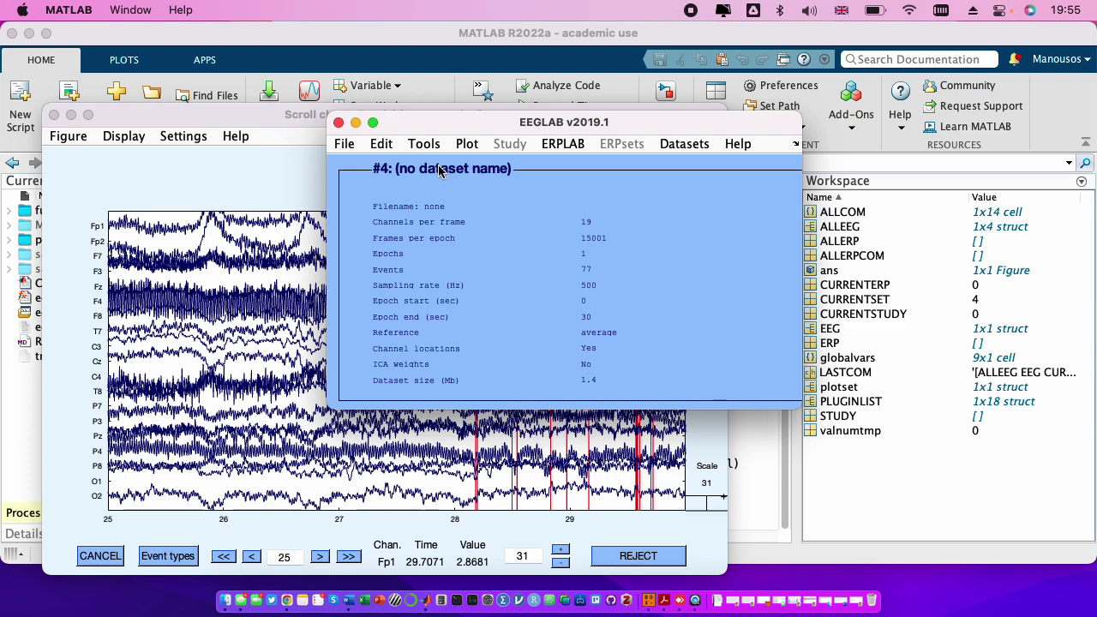
left_click(419, 143)
Apply a 47–53 Hz notch FIR filter without the frequency response plot, creating dataset 5.
mouse_move(458, 212)
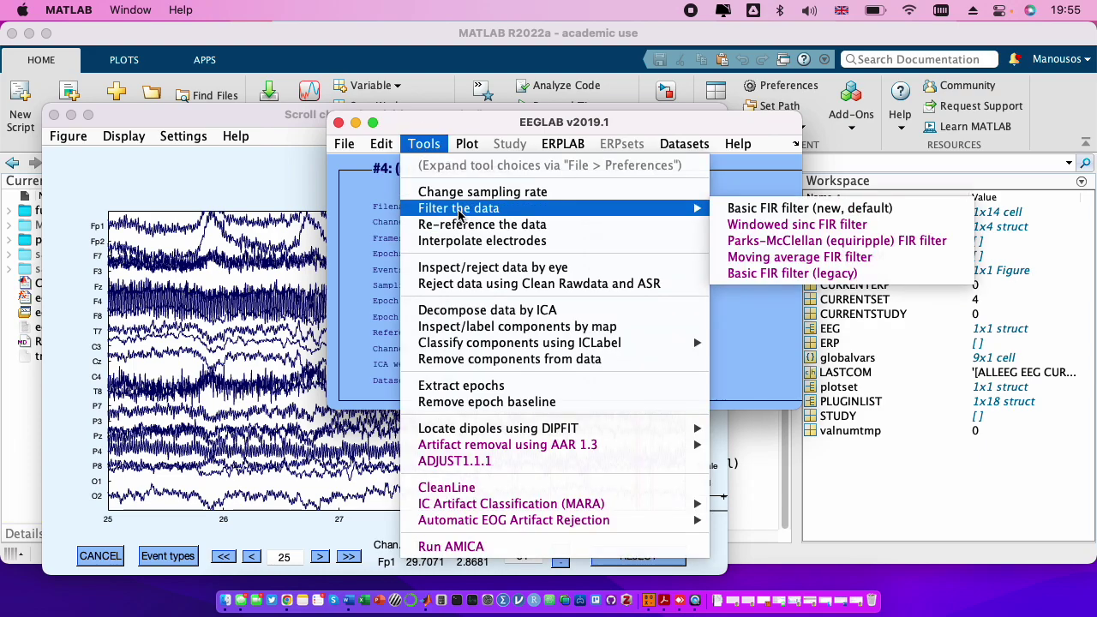
left_click(729, 208)
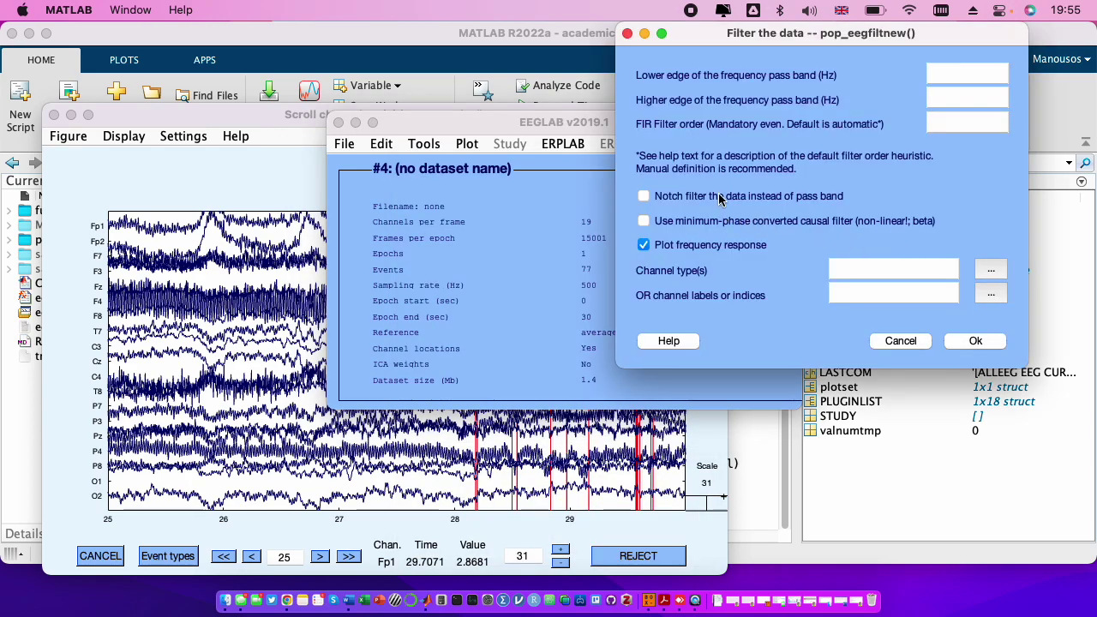
left_click(720, 198)
left_click(959, 73)
type("47")
left_click(964, 99)
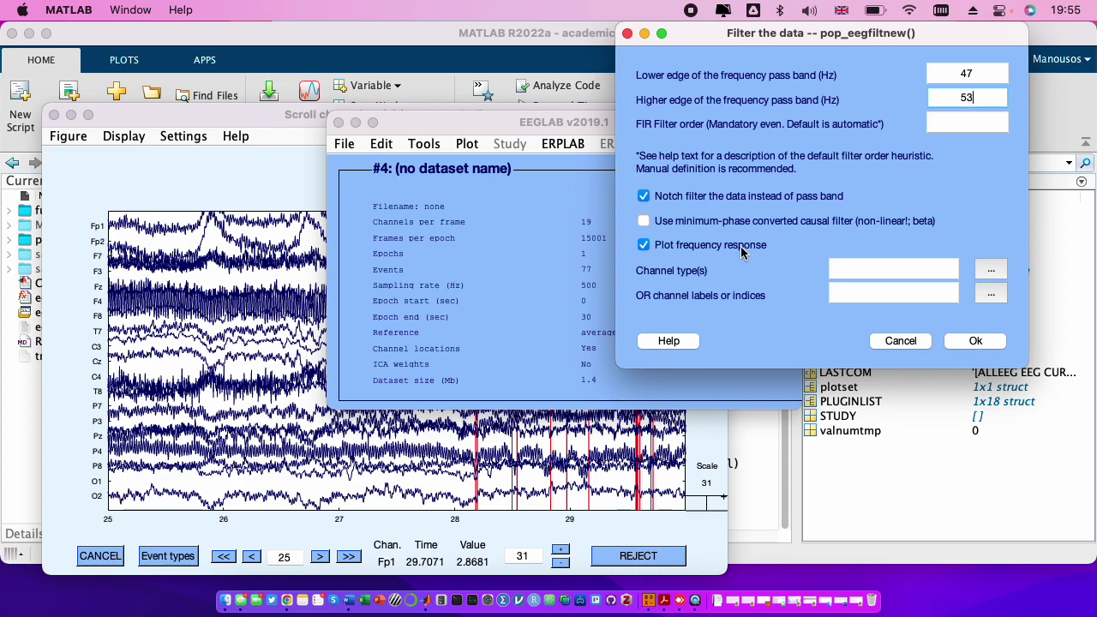
left_click(668, 243)
left_click(981, 342)
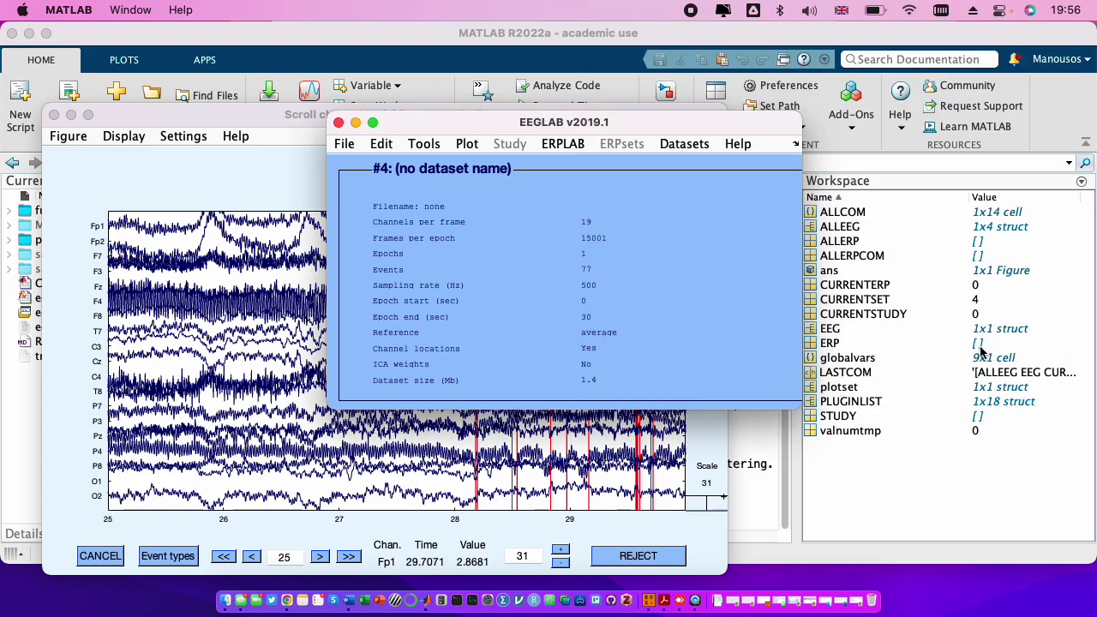
left_click(977, 268)
left_click(423, 144)
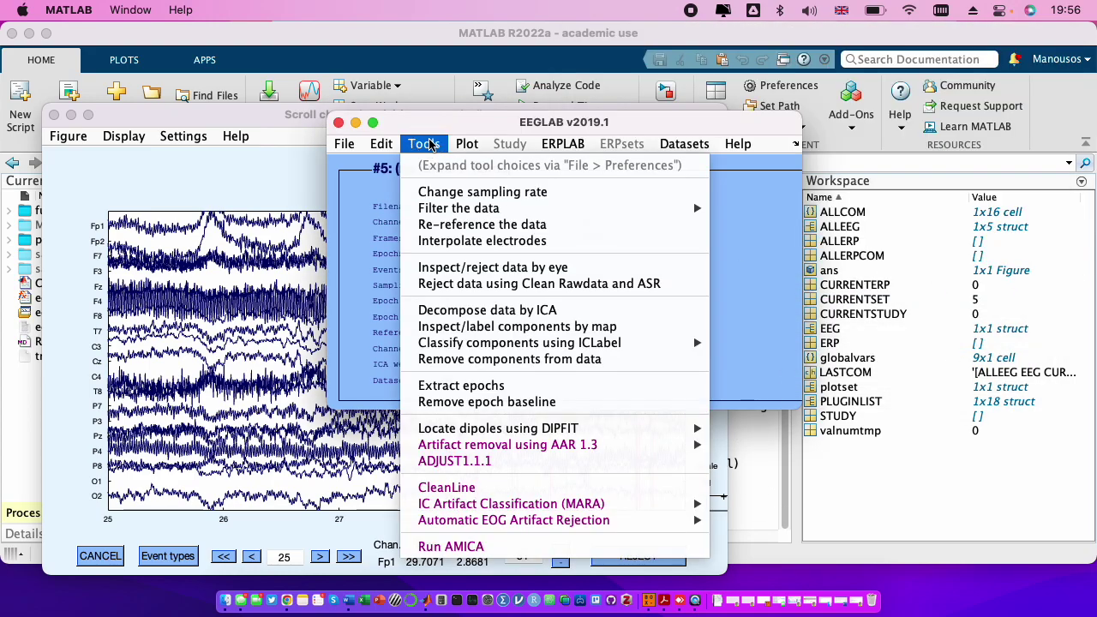
Open the filtered dataset's scroll plot and move it to the right side.
left_click(478, 269)
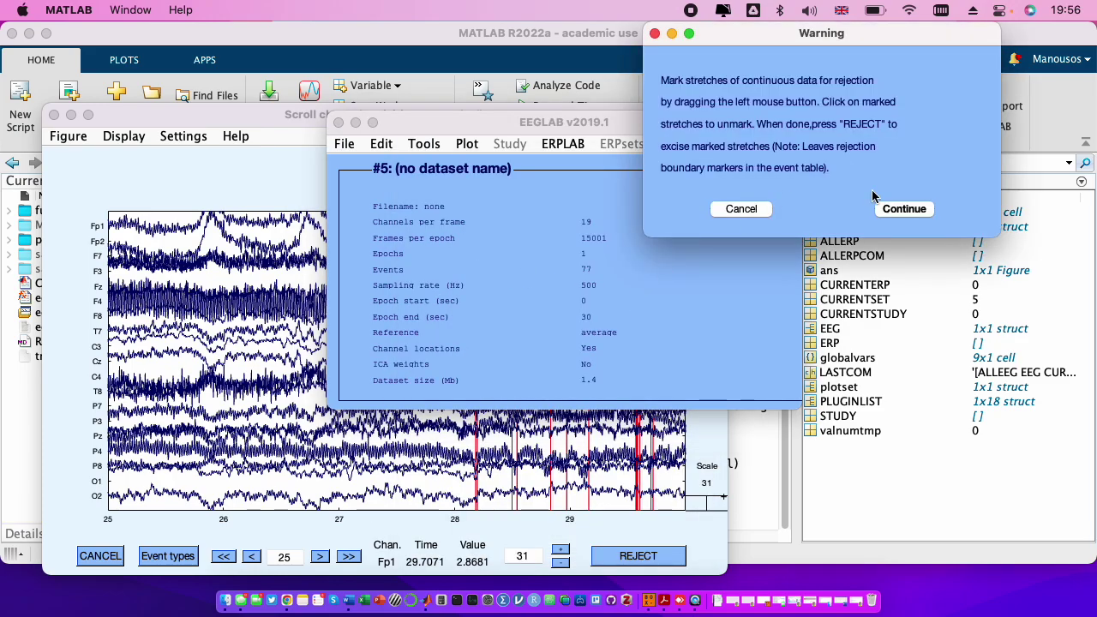
left_click(907, 214)
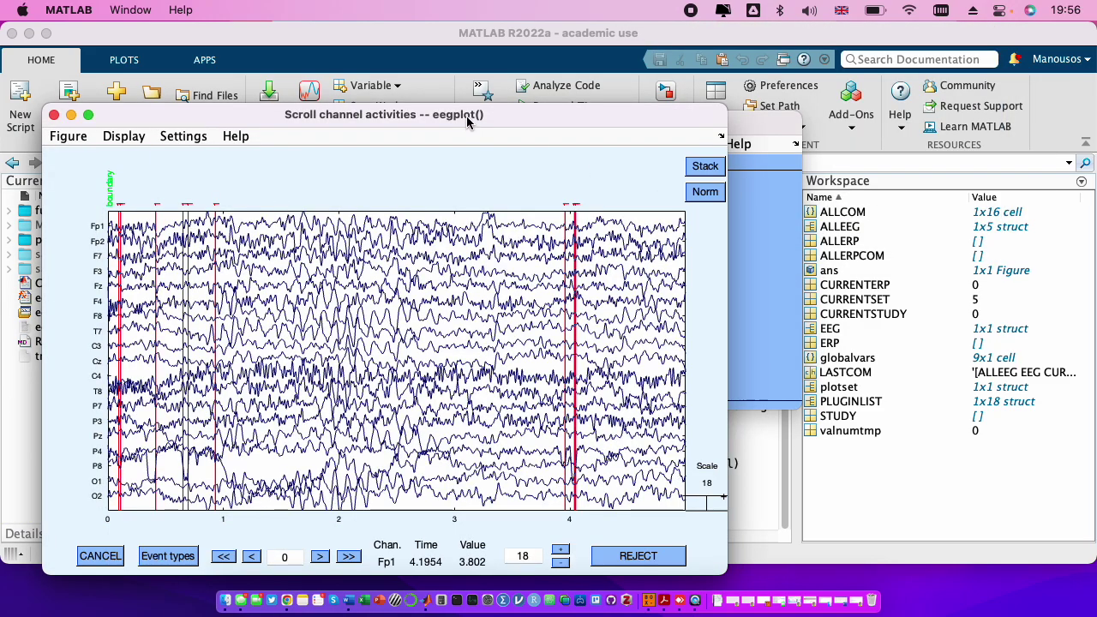
left_click_drag(465, 114, 1022, 134)
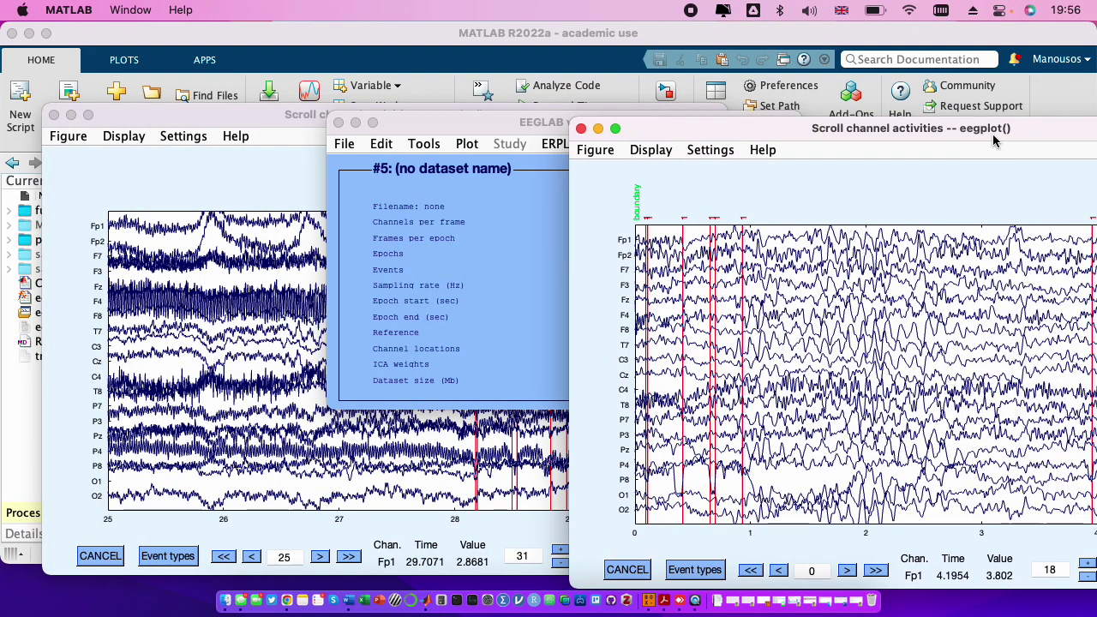
left_click(355, 123)
Page the original scroll plot back to 0 s.
left_click(223, 556)
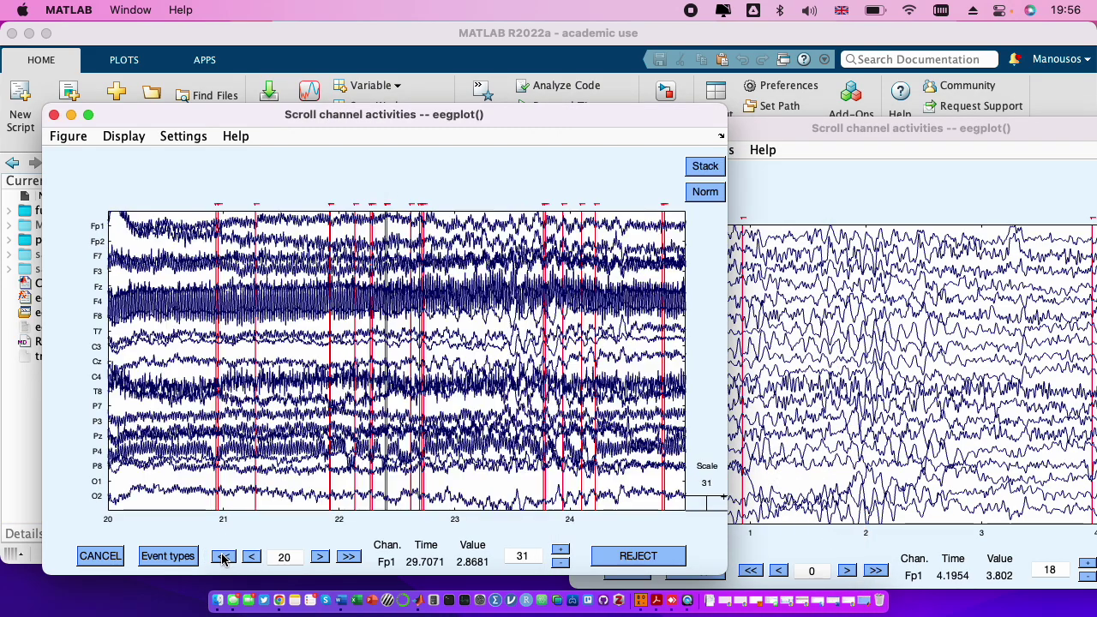
left_click(223, 556)
left_click(222, 556)
left_click(222, 556)
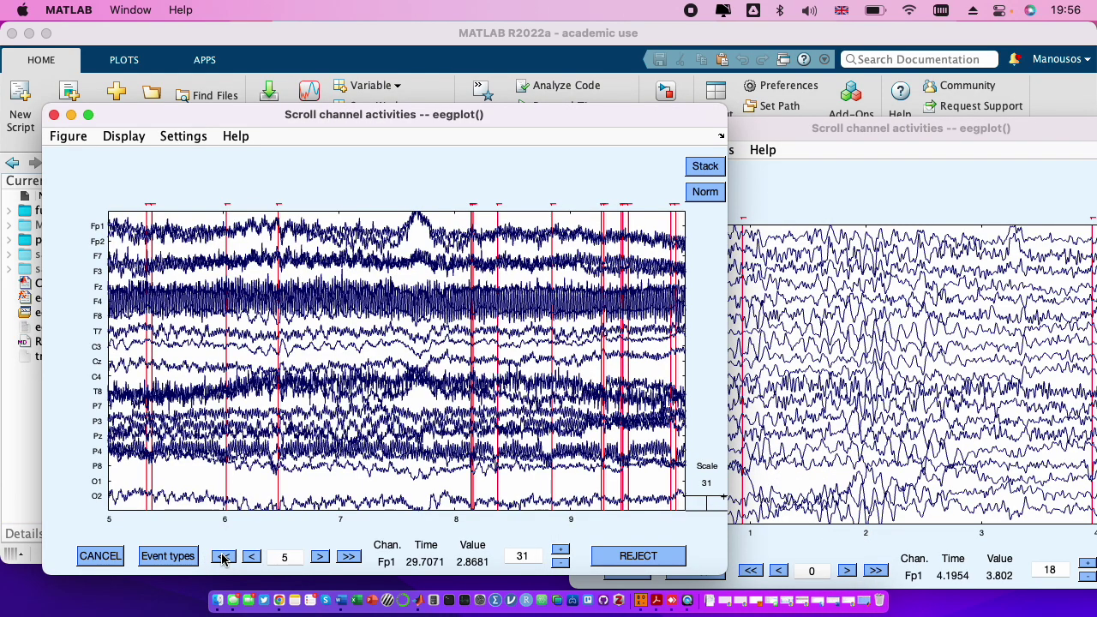
left_click(223, 556)
Set the filtered plot's amplitude scale to 31 and bring it fully into view.
left_click(960, 326)
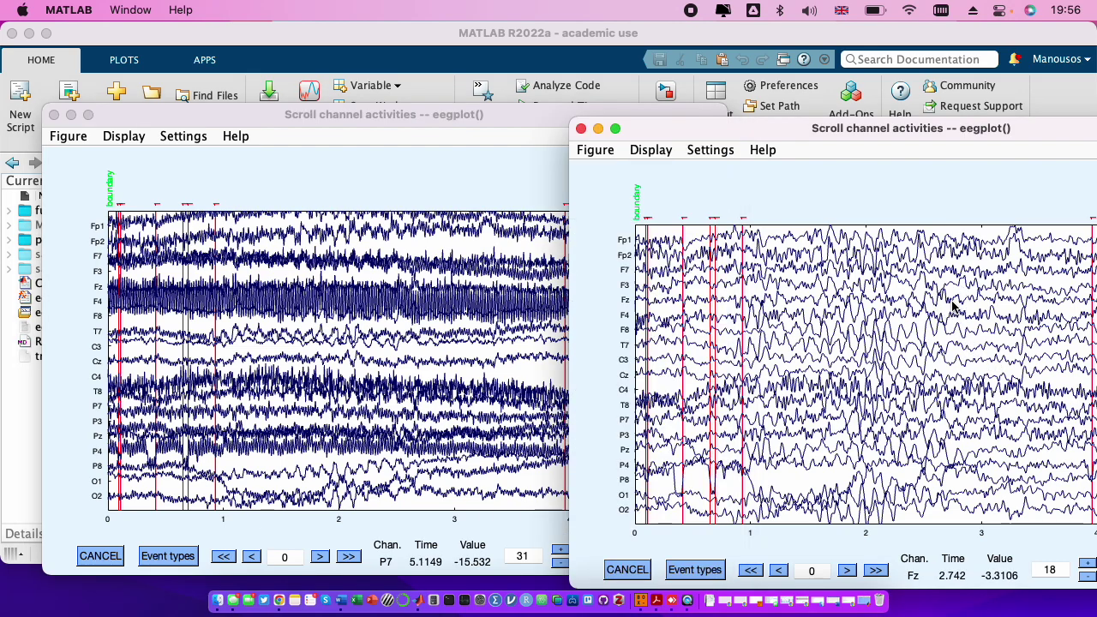
left_click(1063, 573)
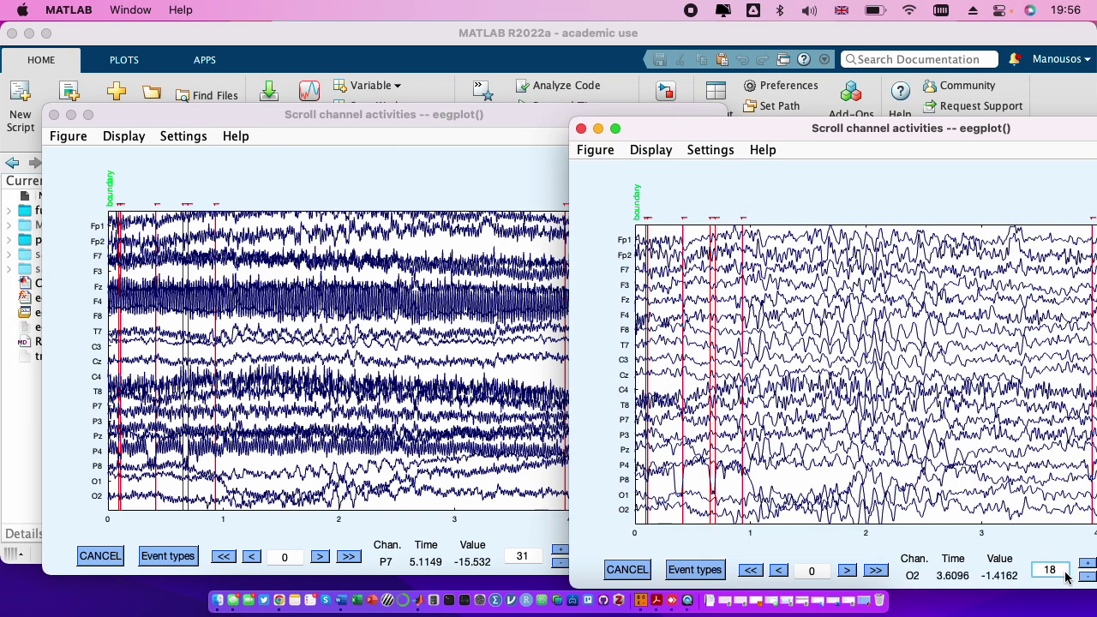
key("BackSpace")
key("BackSpace")
key("Return")
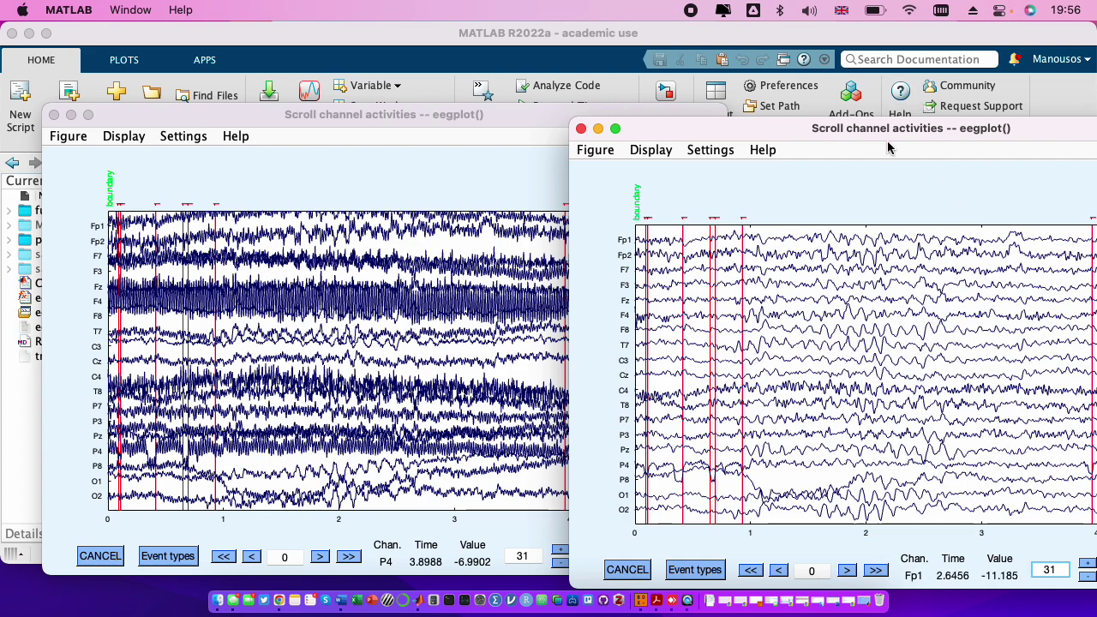
left_click_drag(878, 125, 537, 108)
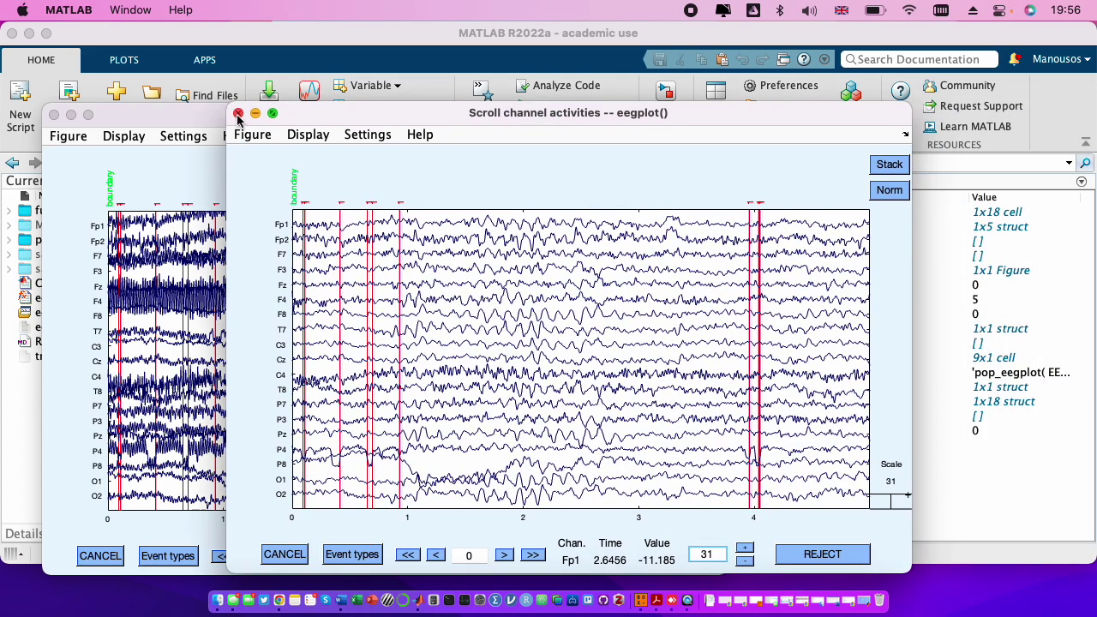
Advance the filtered plot to 15–20 s, then close both scroll plots.
left_click(532, 554)
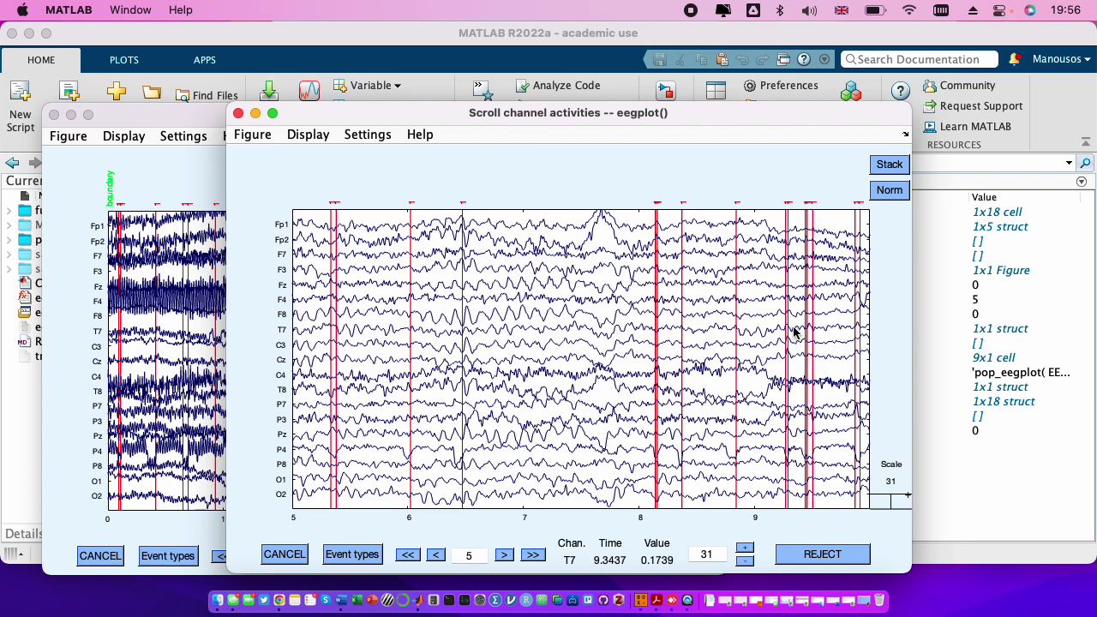
left_click(540, 554)
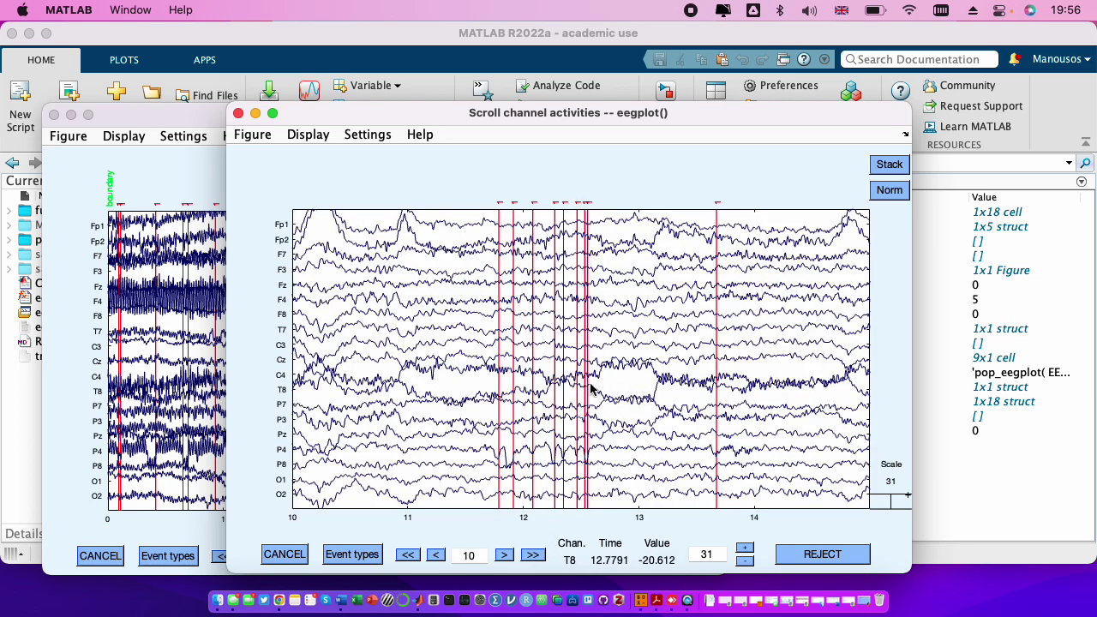
left_click(532, 554)
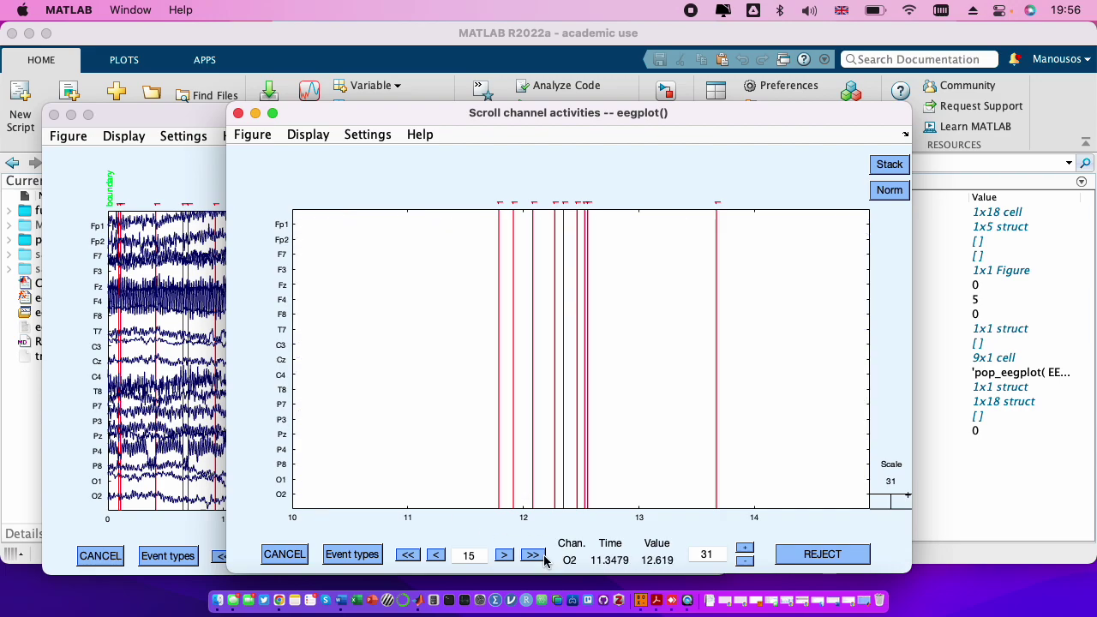
left_click(238, 114)
left_click(54, 115)
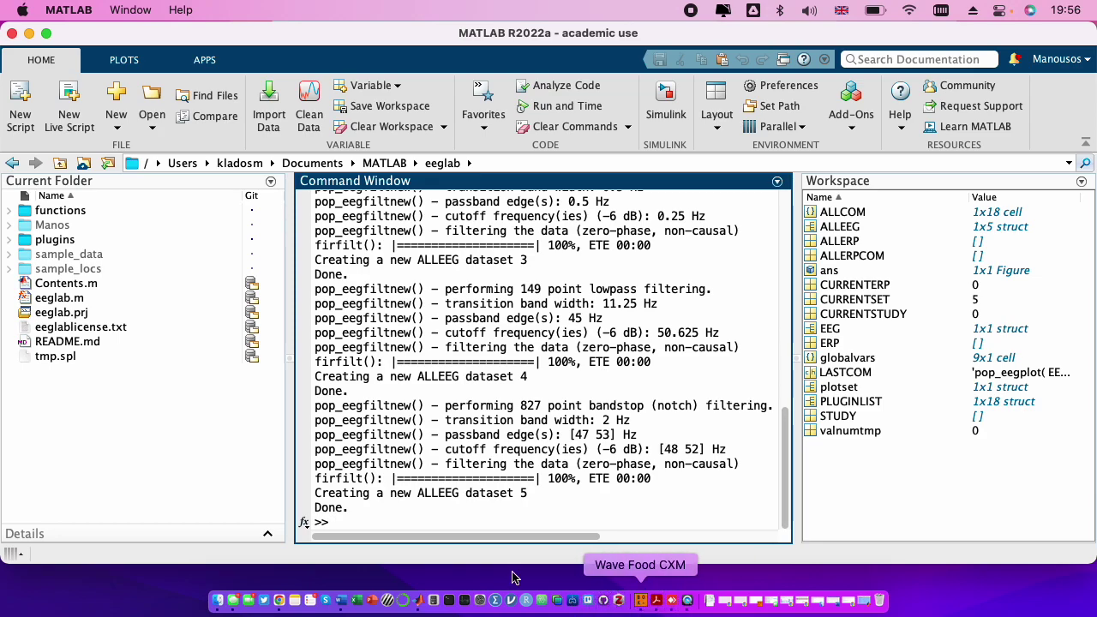
Run runica ICA with the 'extended', 1 option on dataset 5.
right_click(418, 600)
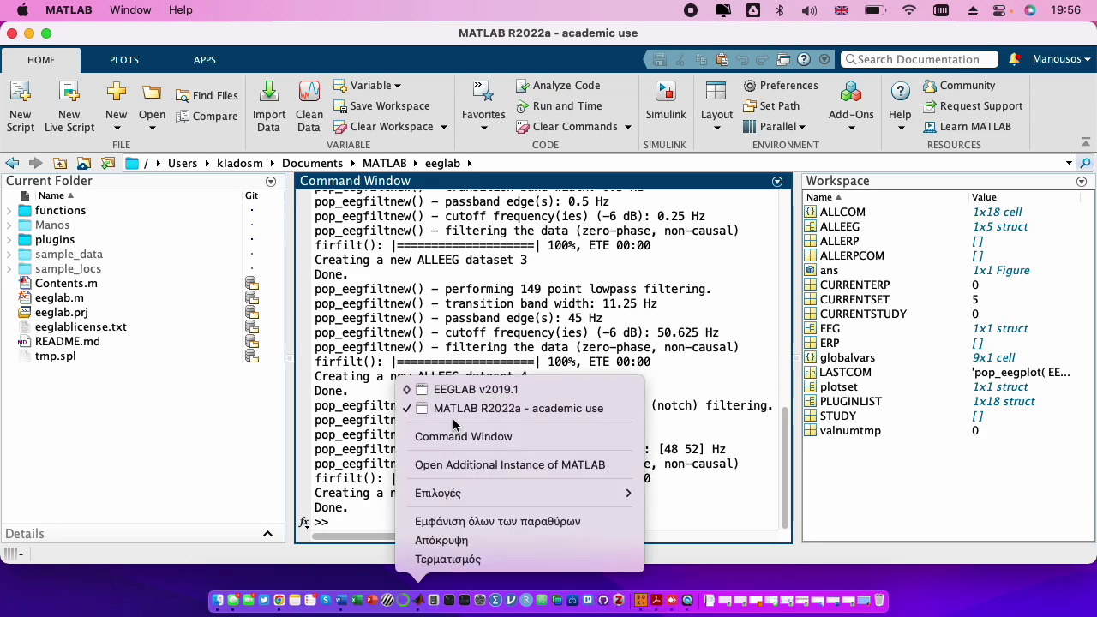
left_click(463, 391)
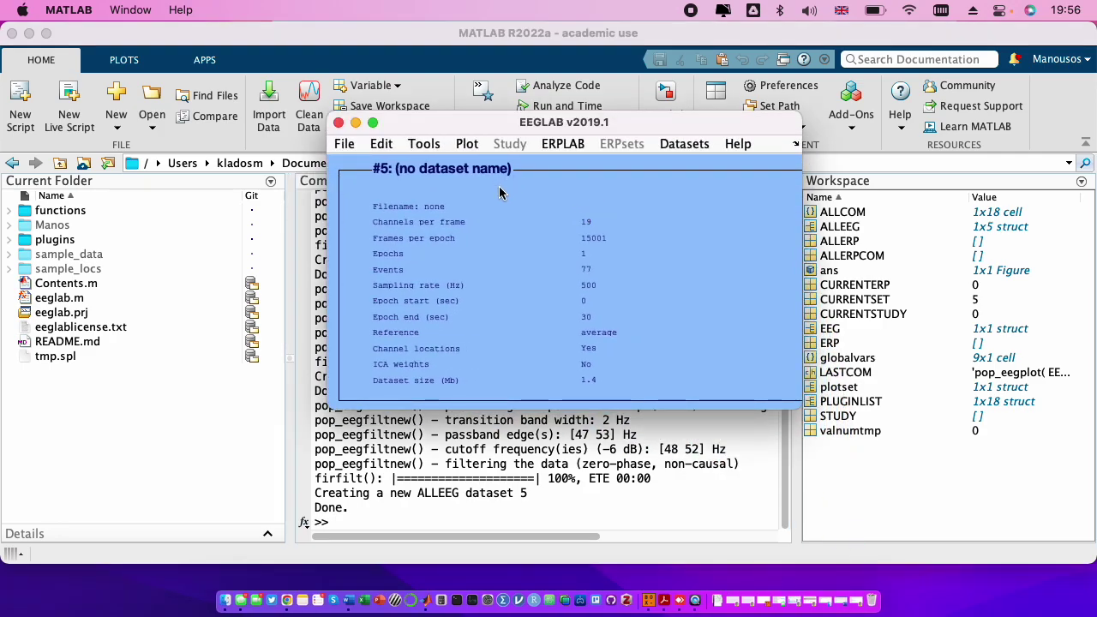
left_click(423, 147)
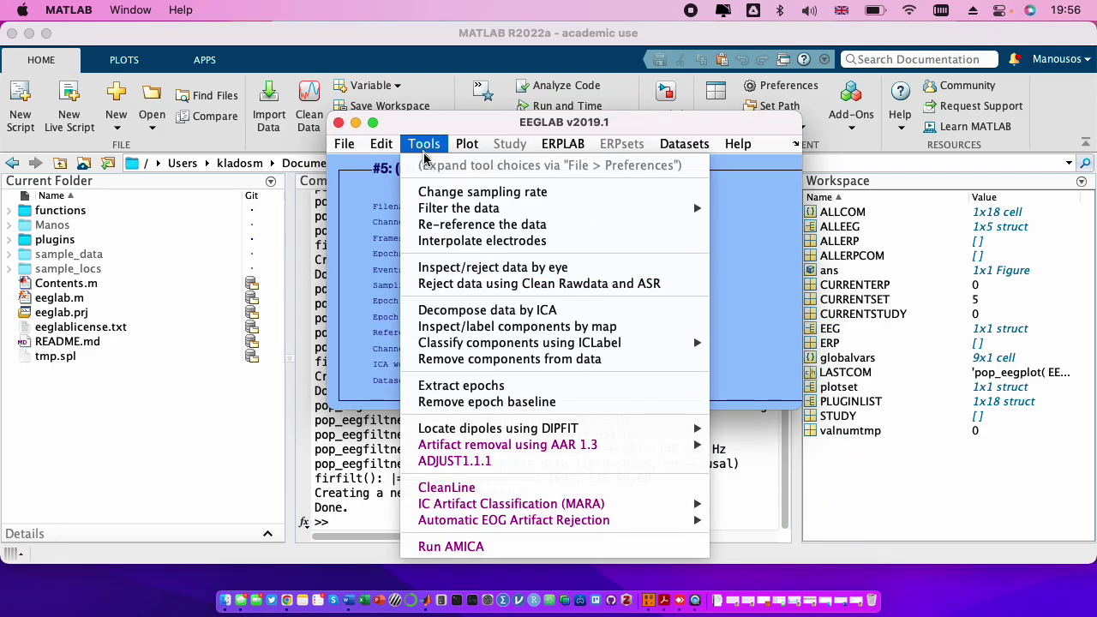
left_click(493, 315)
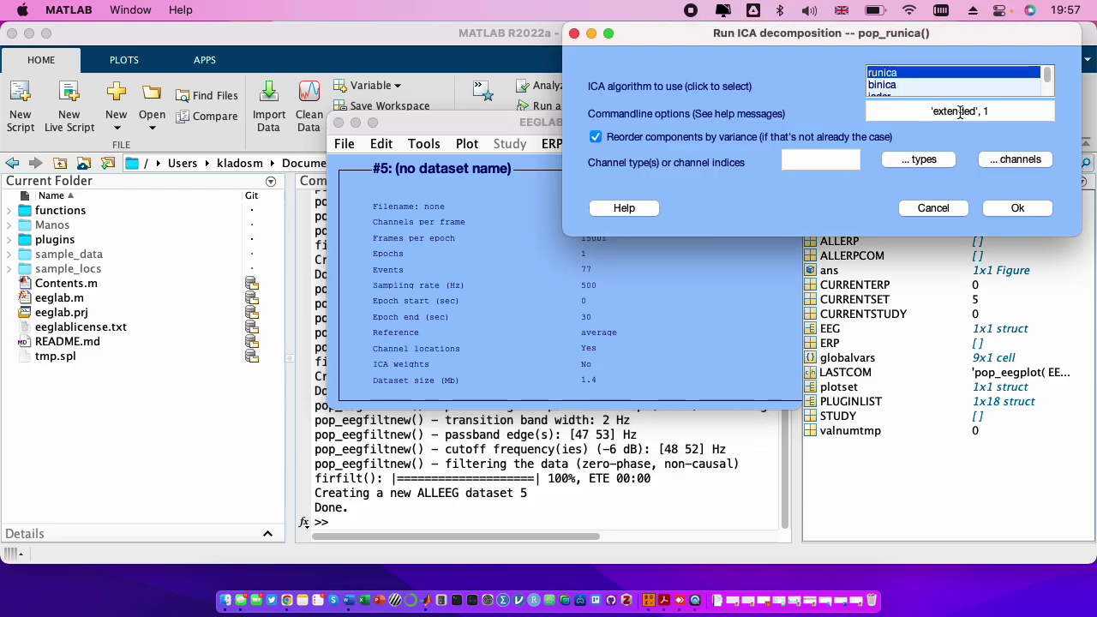
left_click(1019, 211)
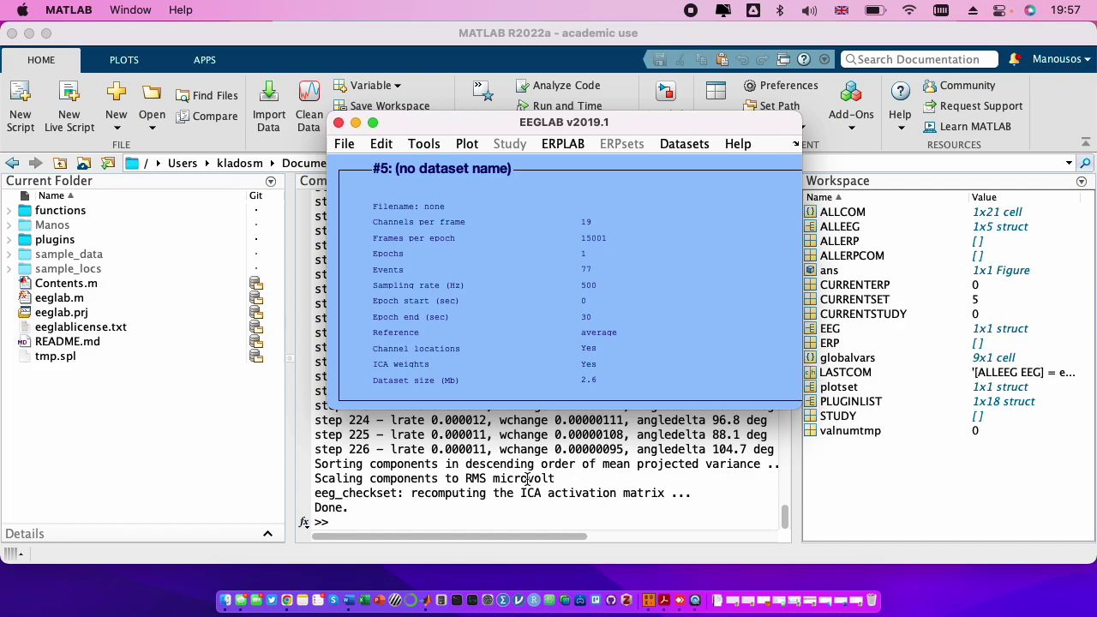
left_click(428, 526)
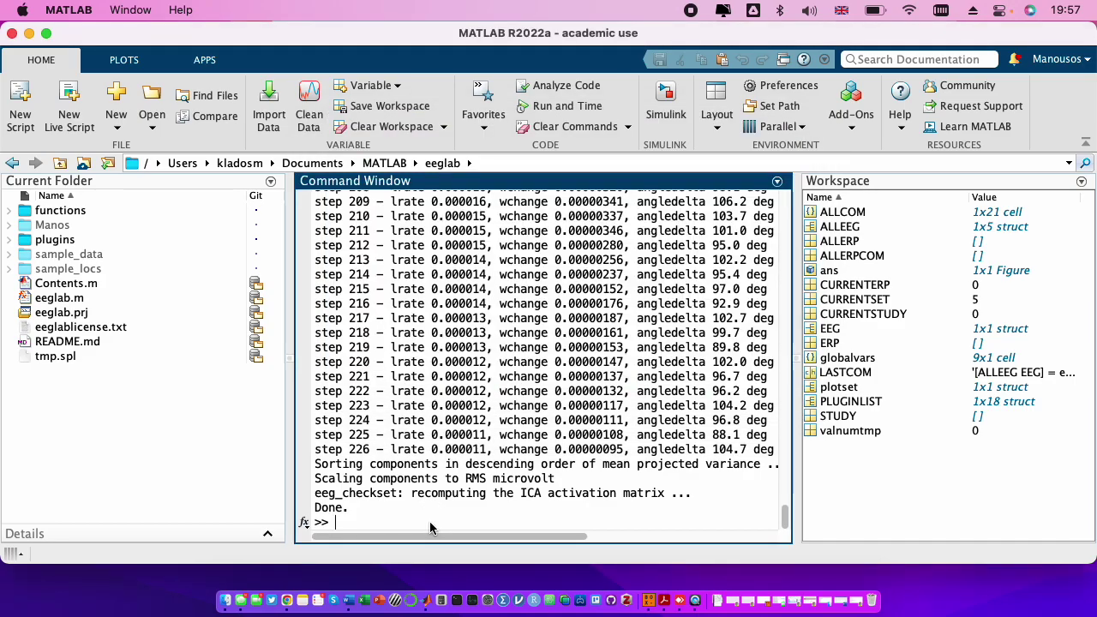
Compute each ICA component's mean activation with mean(EEG.icaact,2).
type("mean(EEG.icaact,2)")
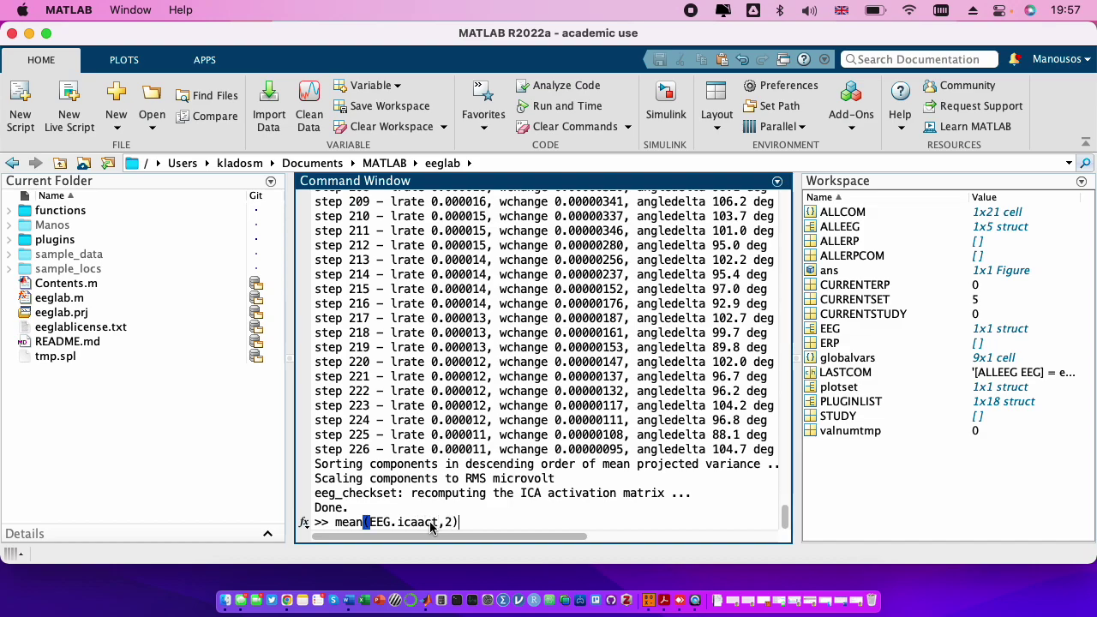
key("Return")
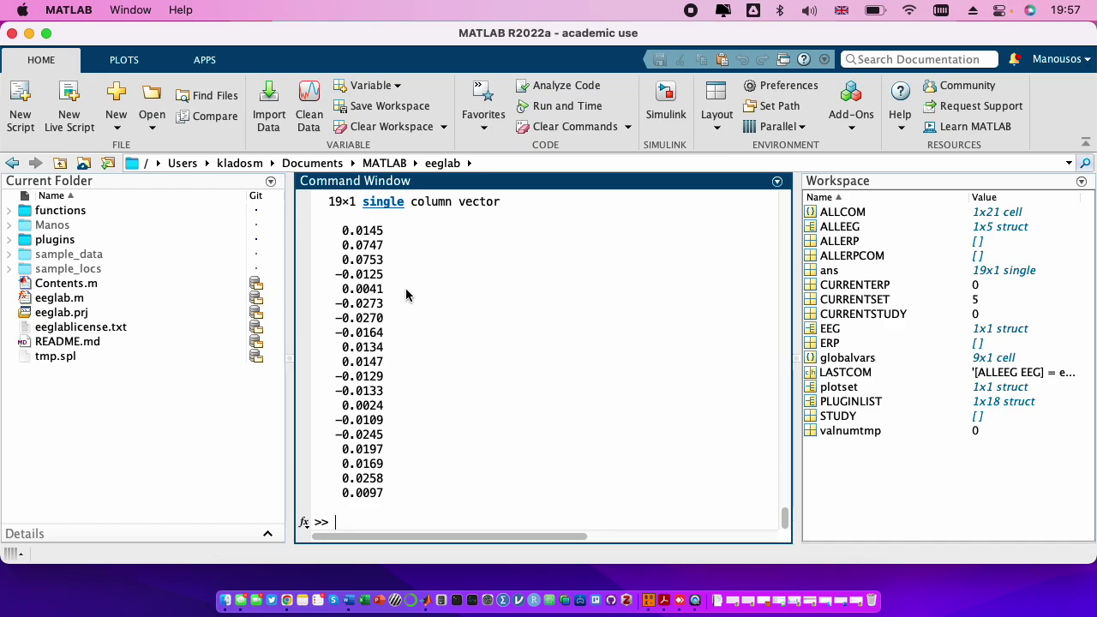
scroll(407, 296, "up", 3)
scroll(410, 304, "down", 3)
Edit the recalled command into mean(rms(EEG.icaact),2) and run it.
key("Up")
key("Left")
key("Left")
key("Left")
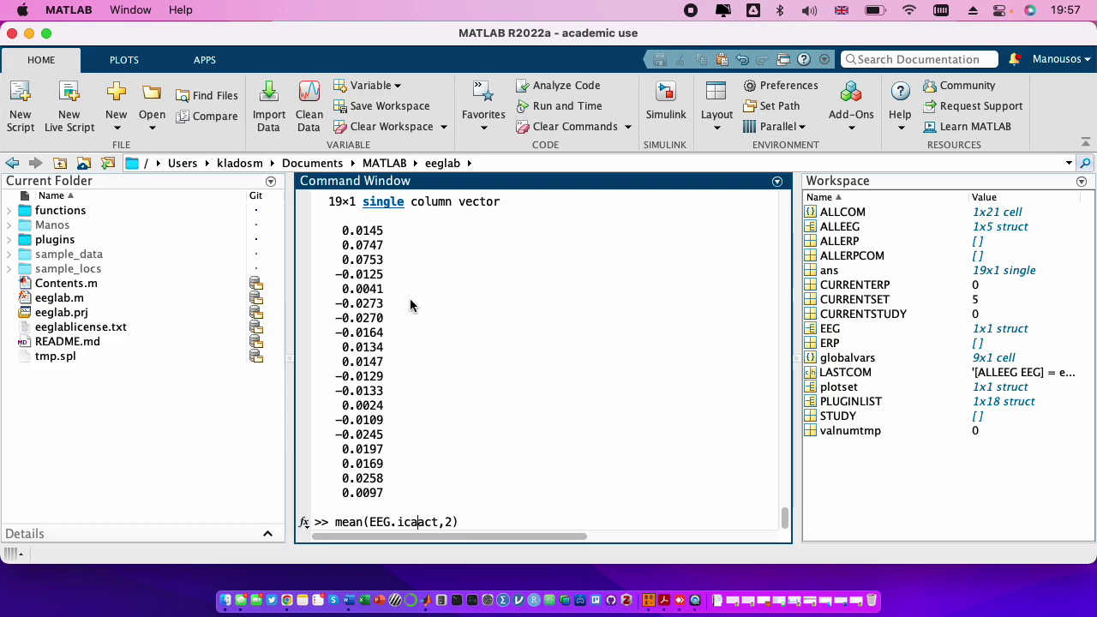
key("Left")
key("Left")
key("Left")
key("Left")
type("rms")
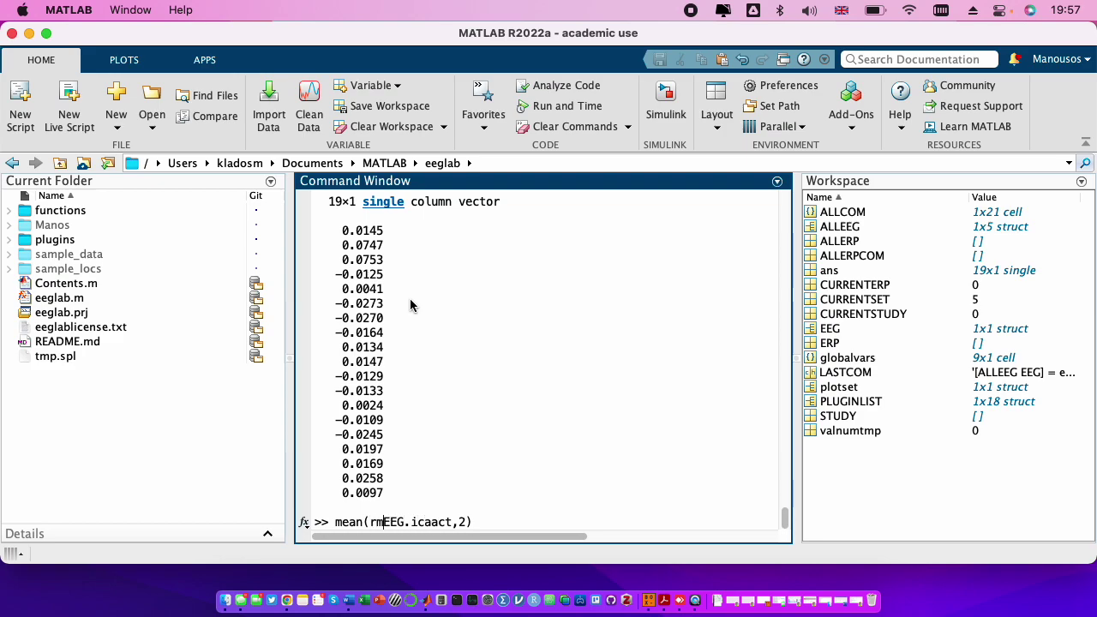
type("(")
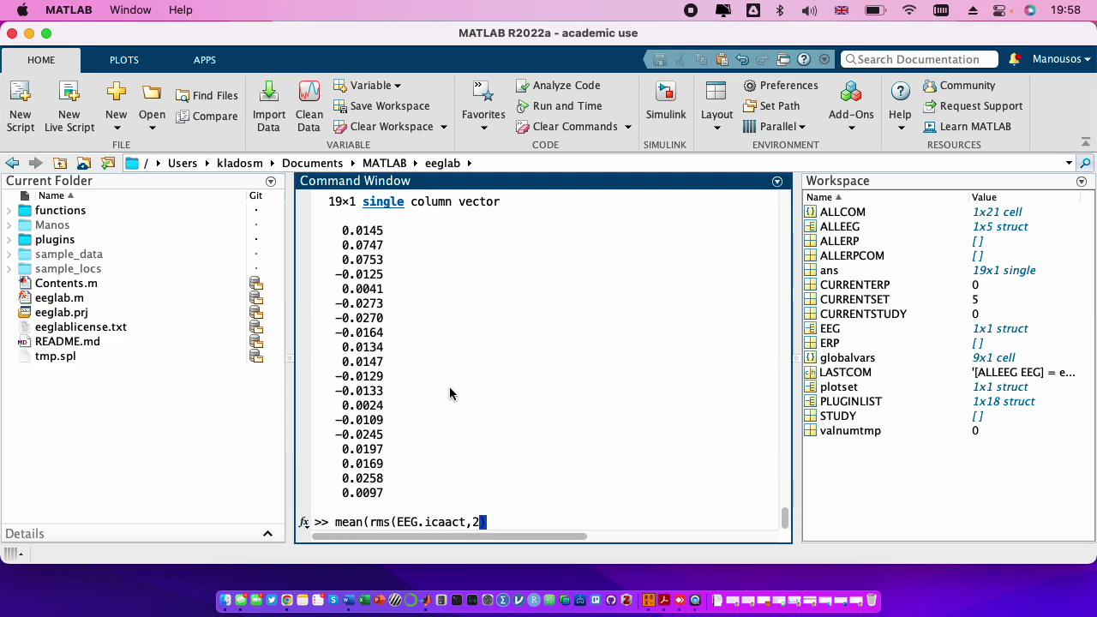
left_click(465, 522)
type(")")
key("Return")
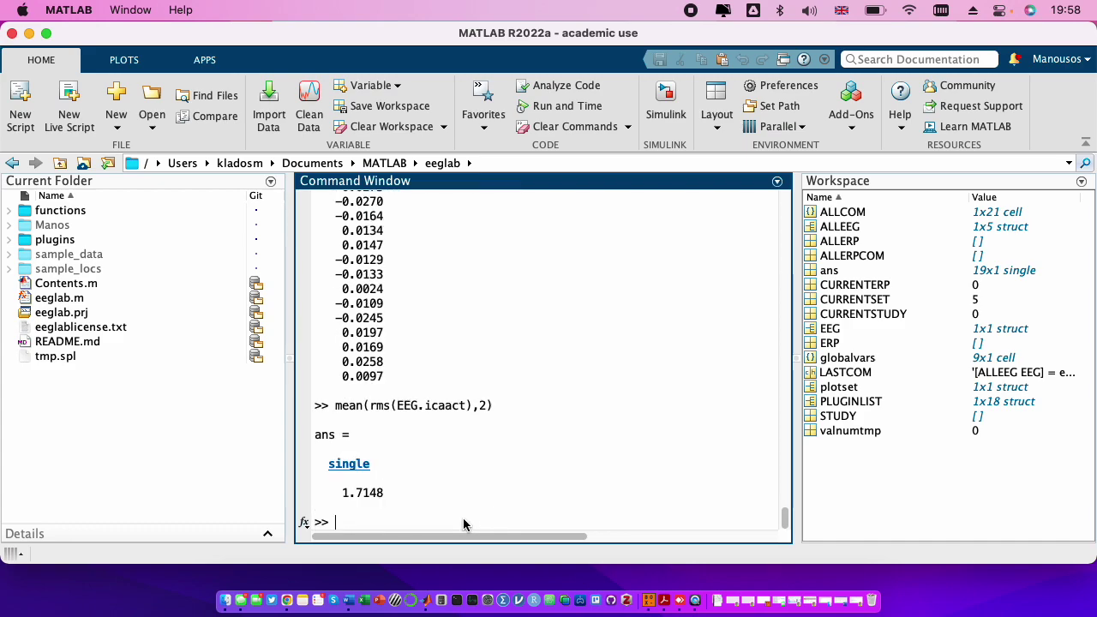
Run further mean-of-RMS variants, including mean(rms(EEG.icaact)).
key("Up")
key("Left")
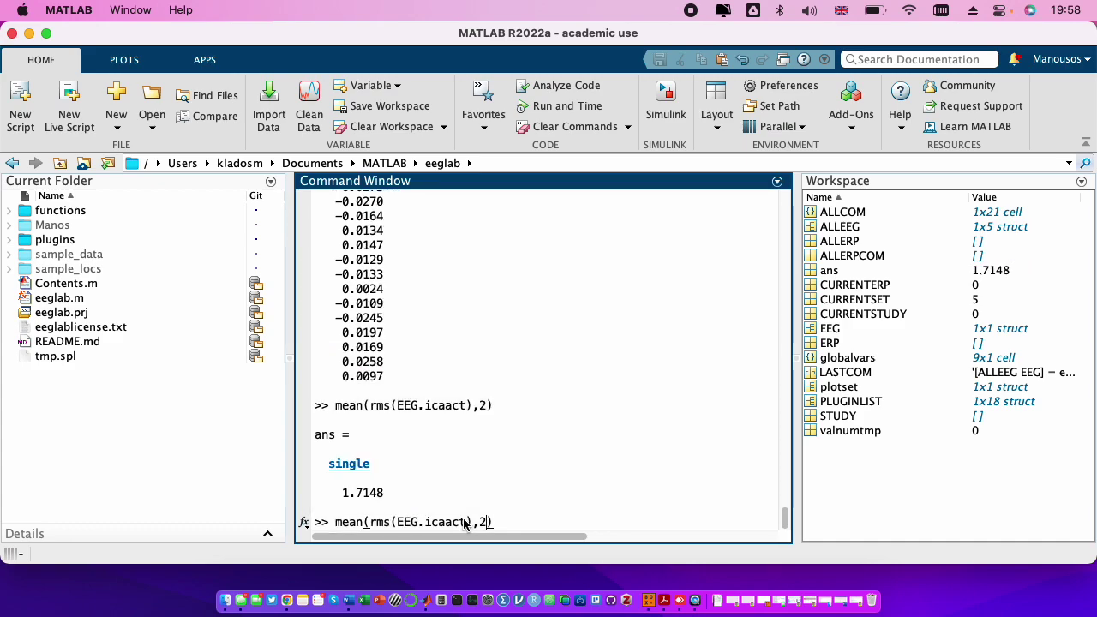
key("BackSpace")
type(",2")
key("Return")
key("Up")
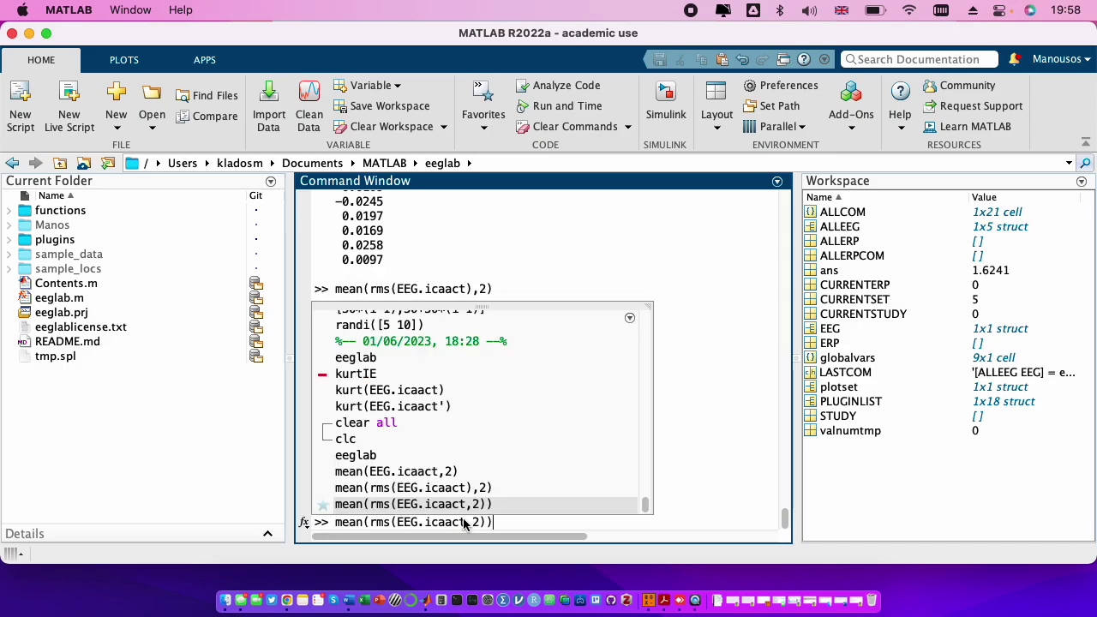
key("Left")
key("Left")
key("BackSpace")
key("BackSpace")
key("Return")
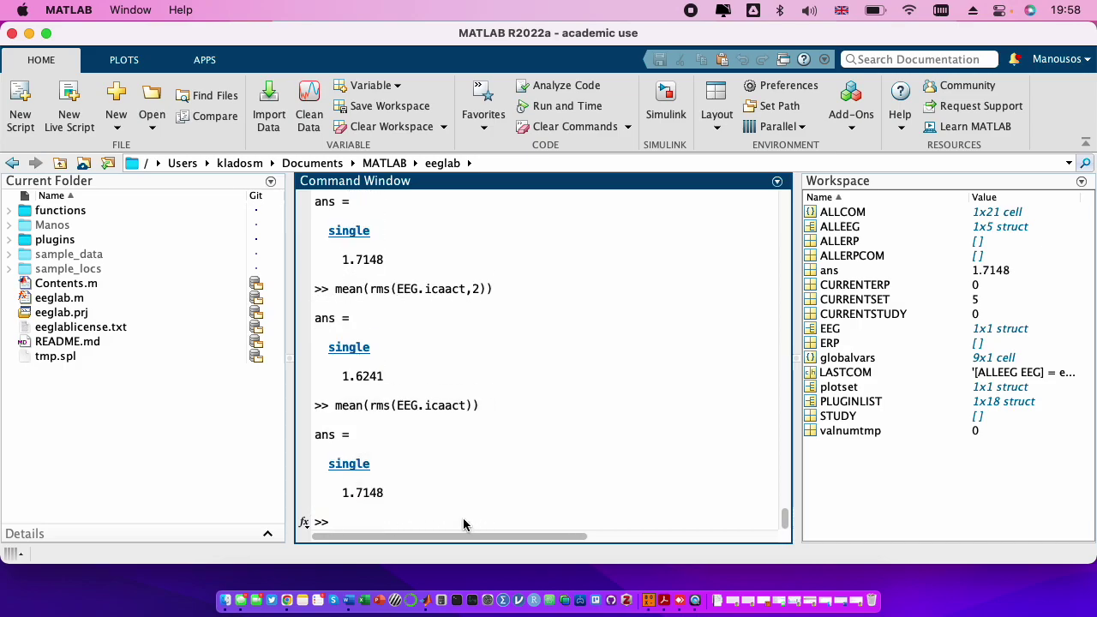
Print component RMS values with rms(EEG.icaact) and rms(EEG.icaact,2).
key("Up")
key("Left")
key("Left")
key("Left")
key("Left")
key("Left")
key("Left")
key("Left")
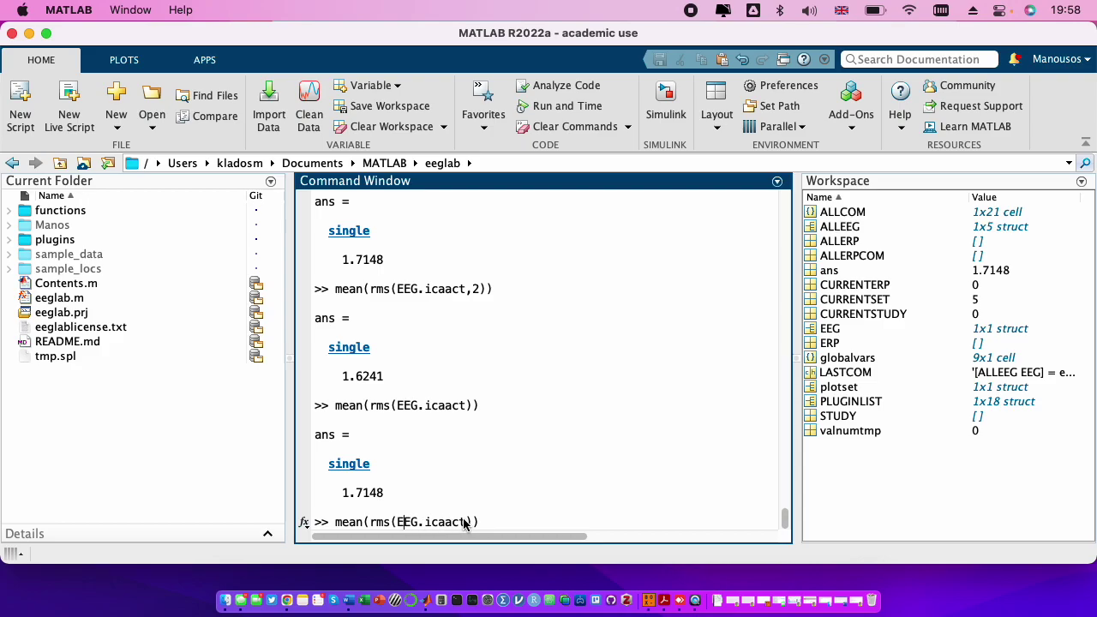
key("BackSpace")
key("BackSpace")
key("BackSpace")
key("BackSpace")
key("BackSpace")
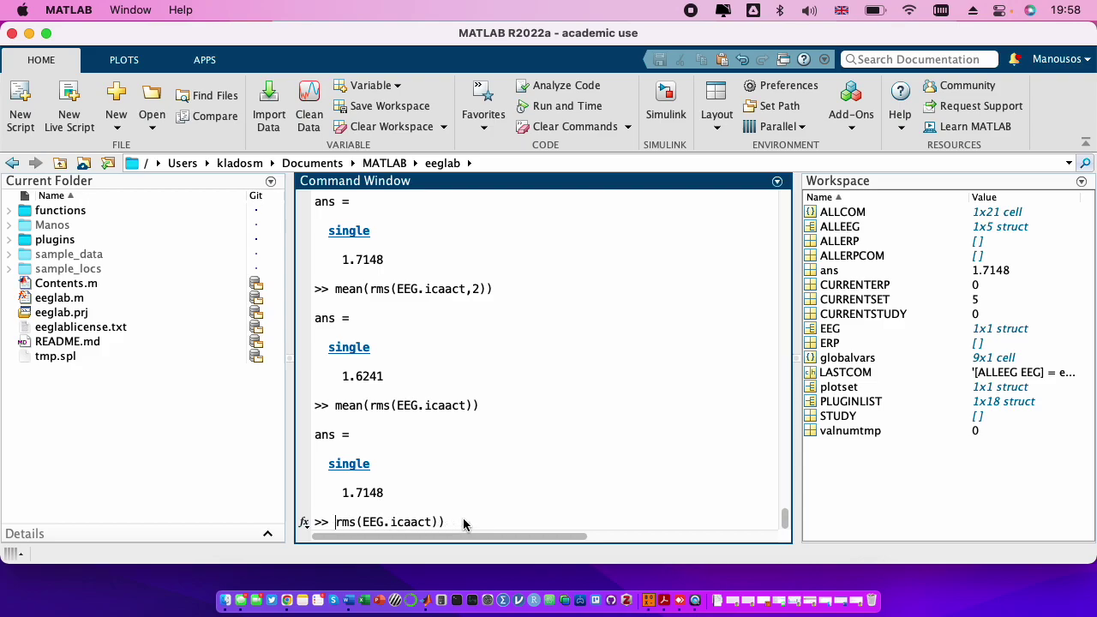
key("Return")
key("Up")
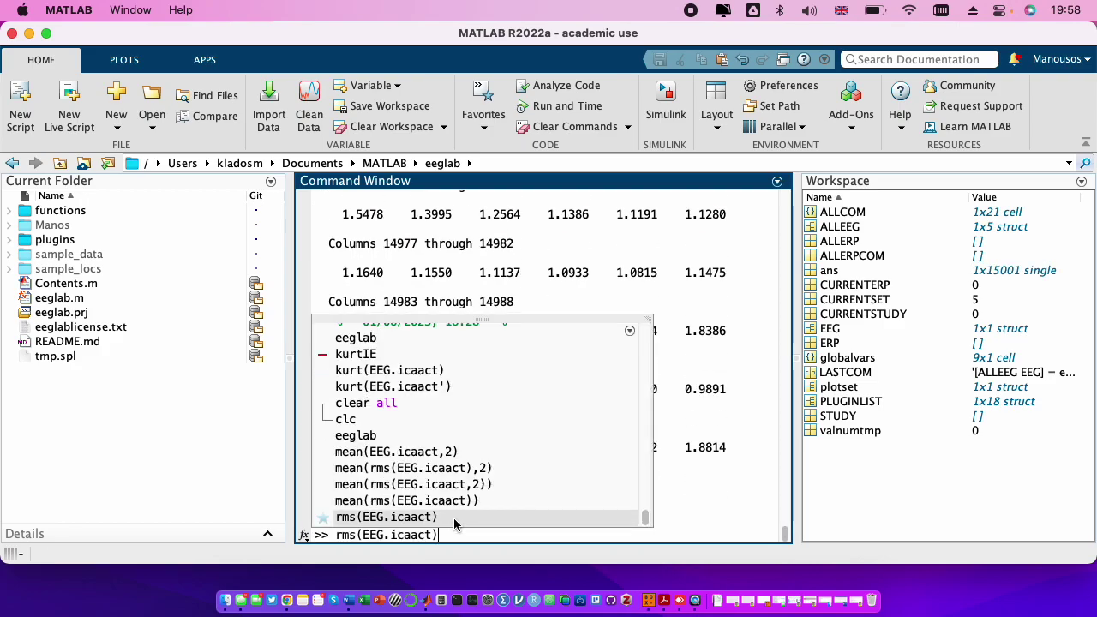
key("Left")
key("Left")
type(",2")
key("Return")
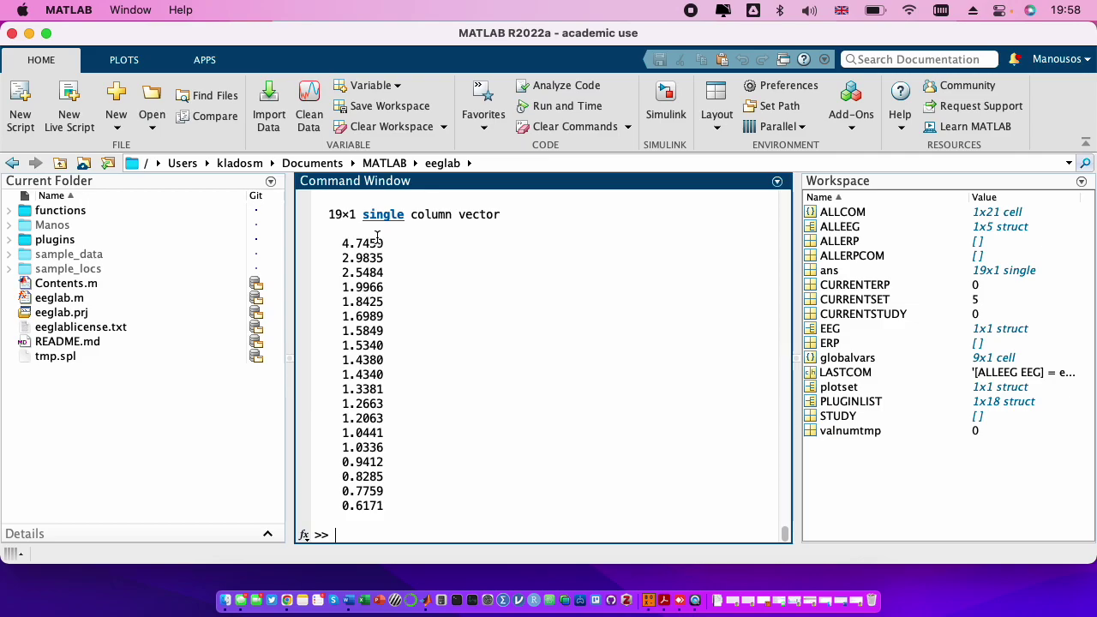
right_click(423, 600)
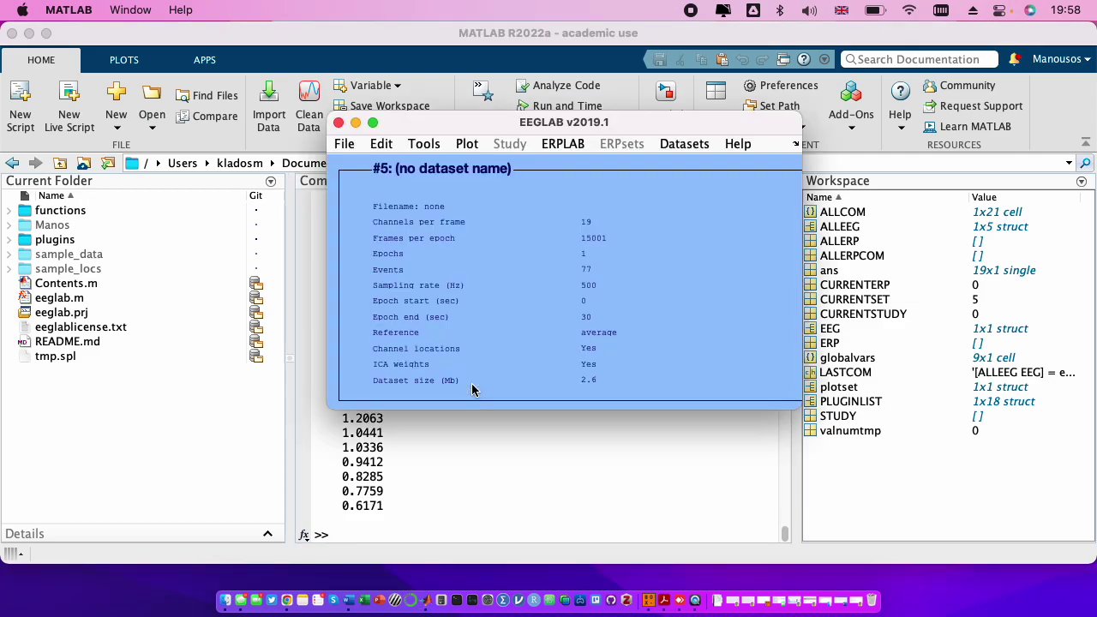
Plot scalp maps for components 1:19 via Tools > Inspect/label components by map.
left_click(425, 144)
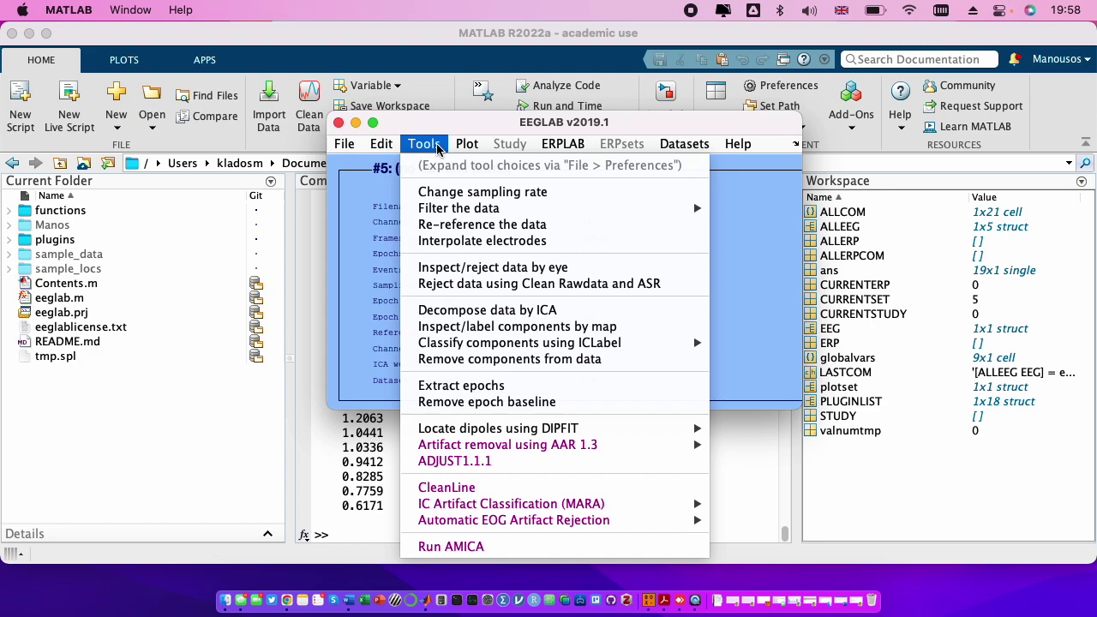
left_click(476, 310)
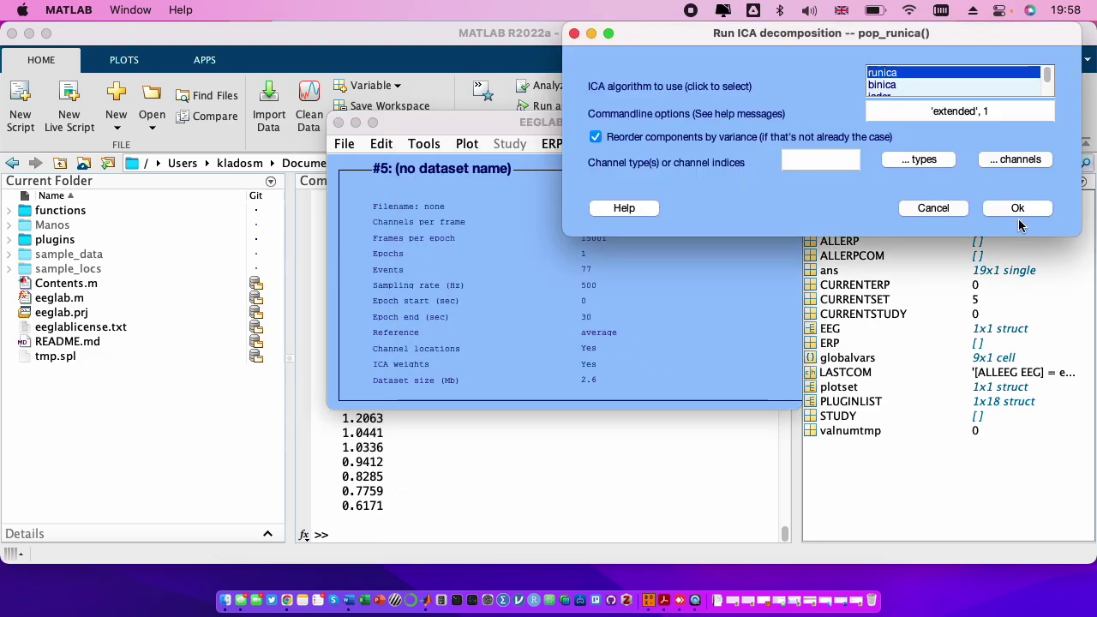
left_click(900, 212)
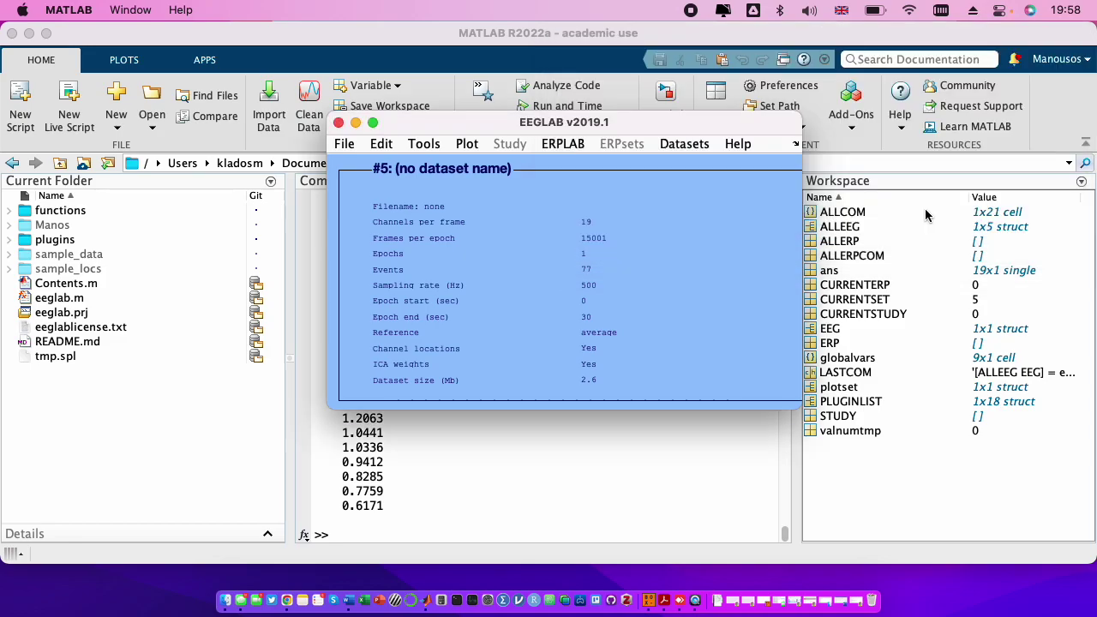
left_click(416, 147)
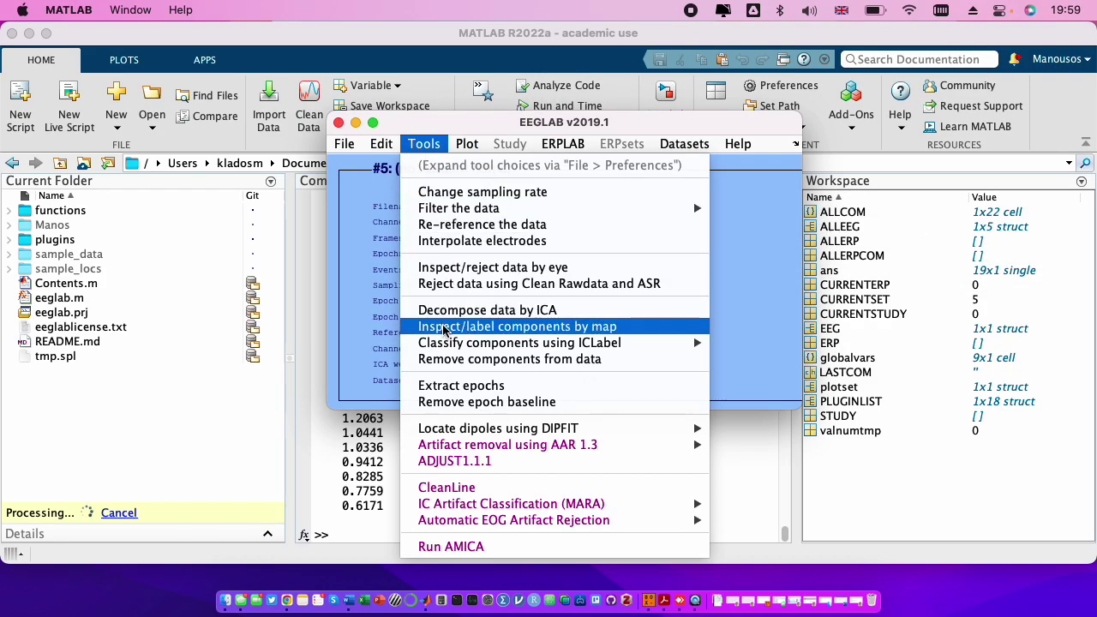
mouse_move(443, 344)
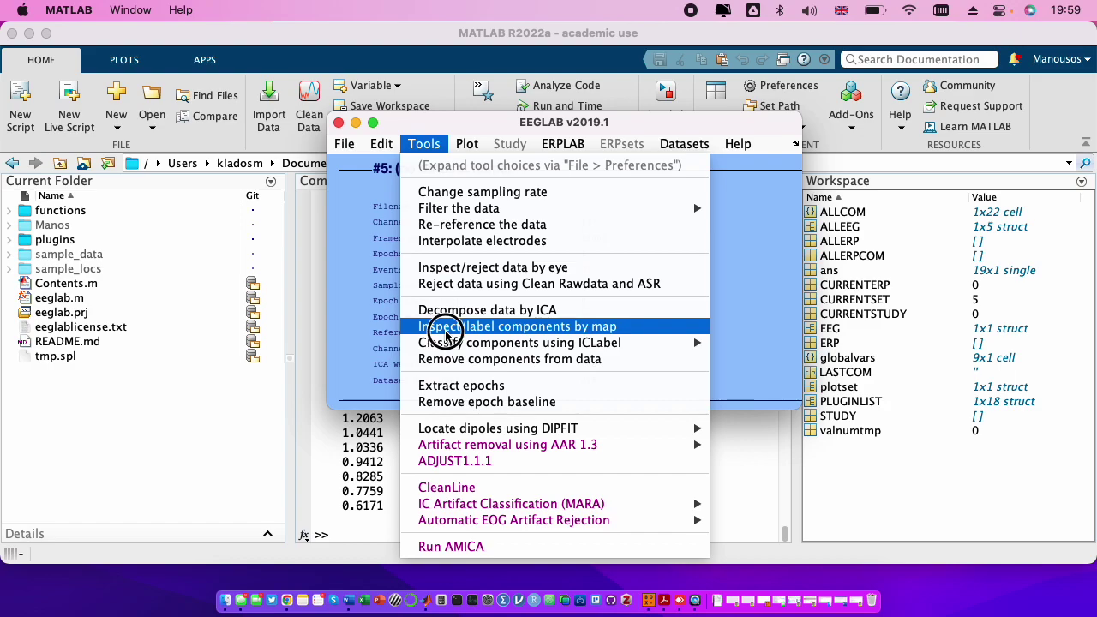
left_click(444, 330)
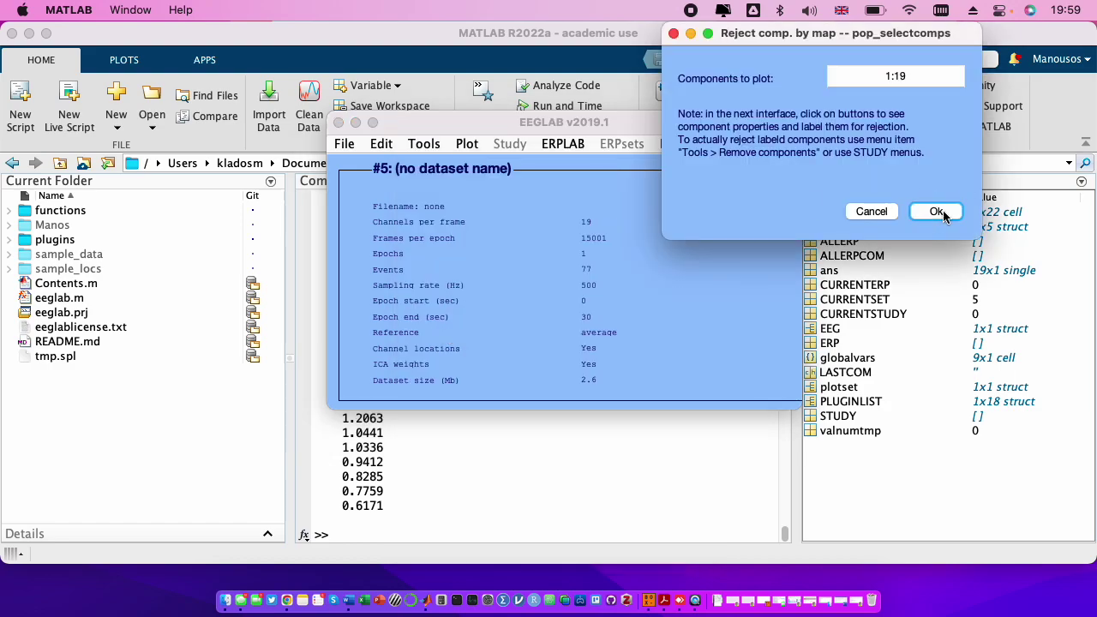
left_click(937, 212)
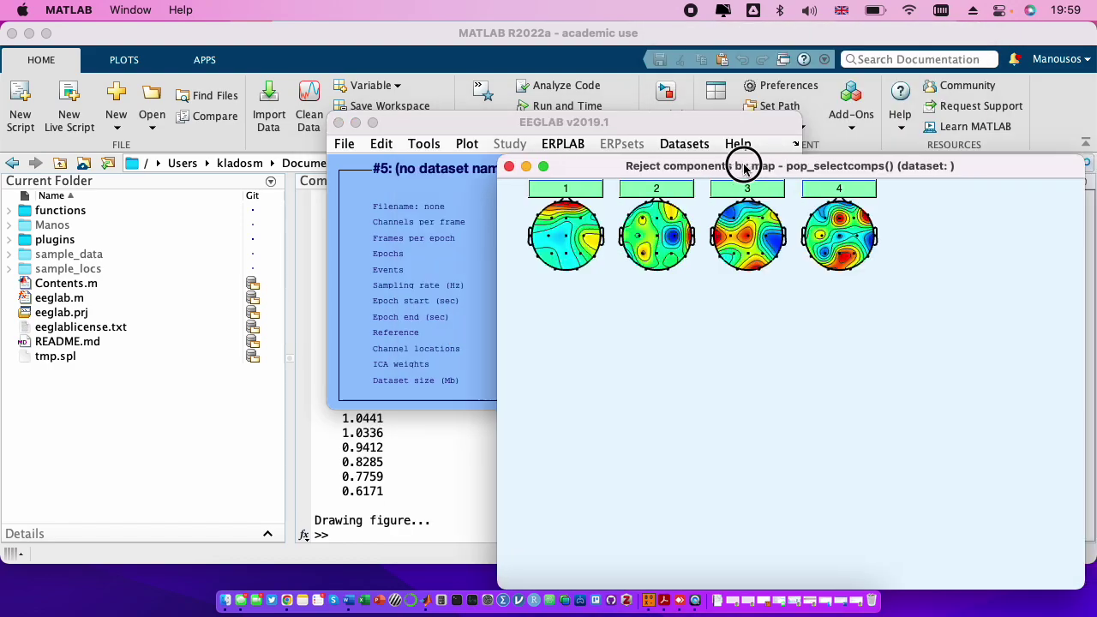
mouse_move(744, 169)
left_mouse_down()
mouse_move(176, 119)
mouse_move(299, 90)
left_mouse_up()
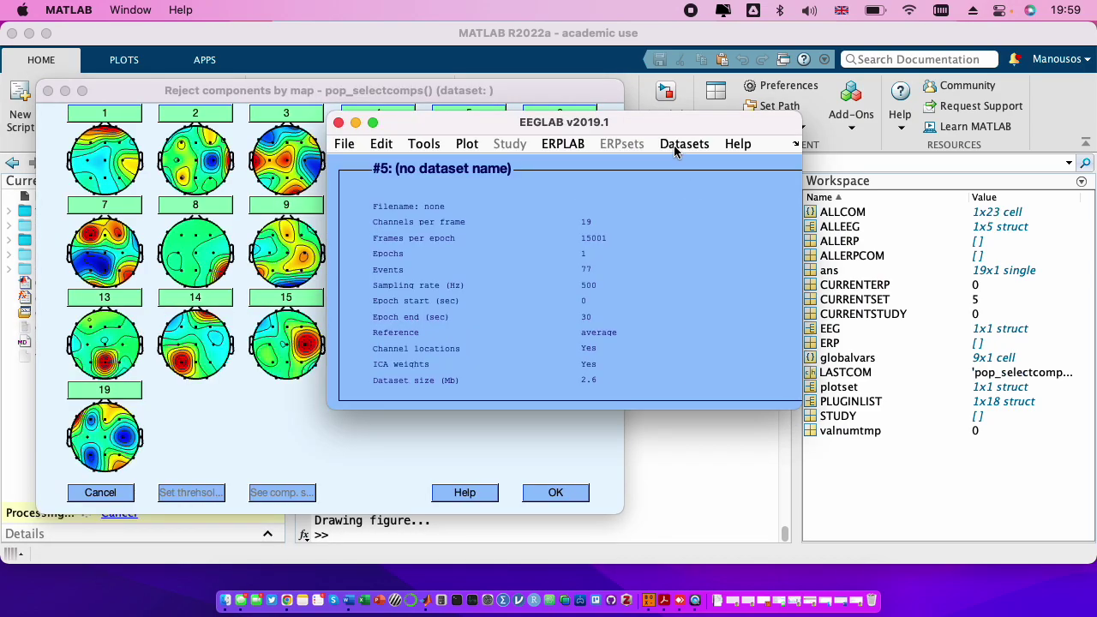
Plot the scrolling ICA component activations and normalise the traces.
left_click(423, 144)
left_click(466, 144)
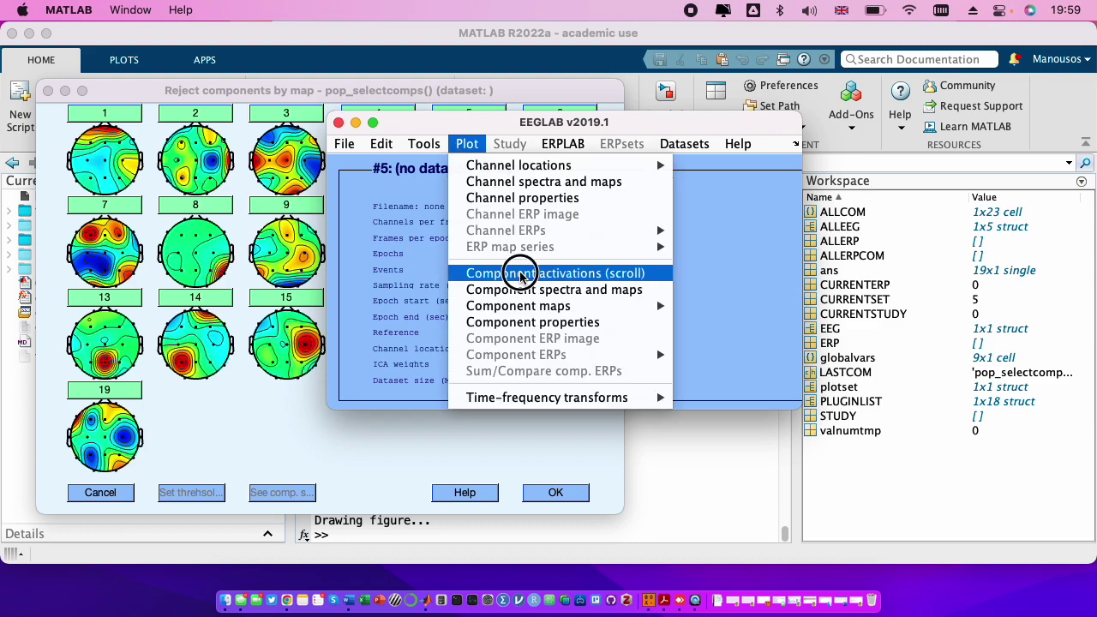
left_click(520, 274)
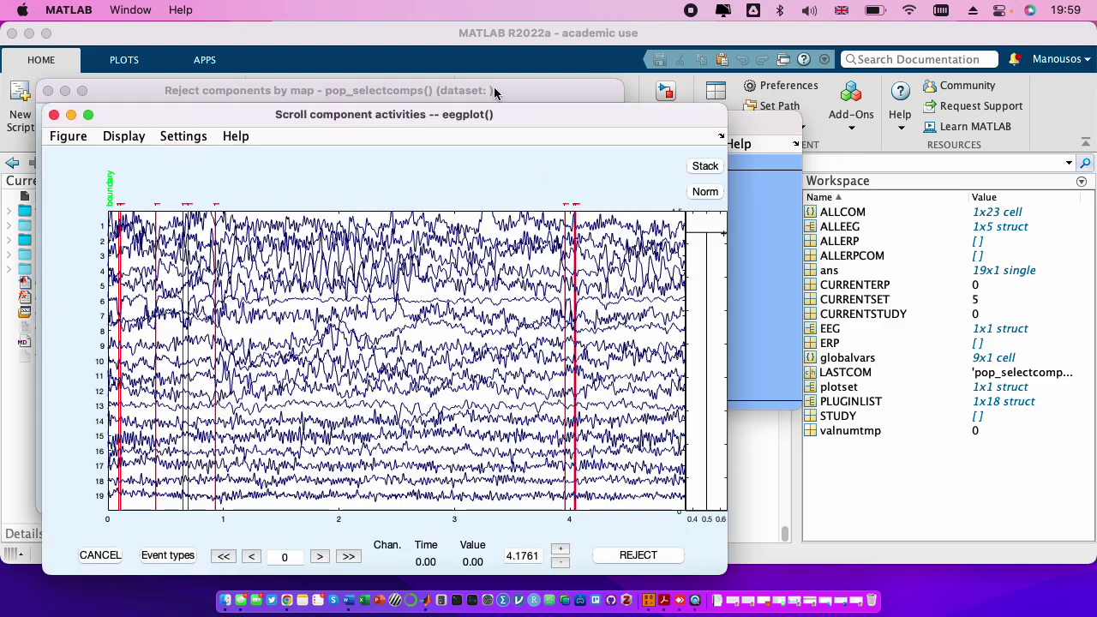
left_click_drag(478, 116, 762, 87)
left_click(988, 168)
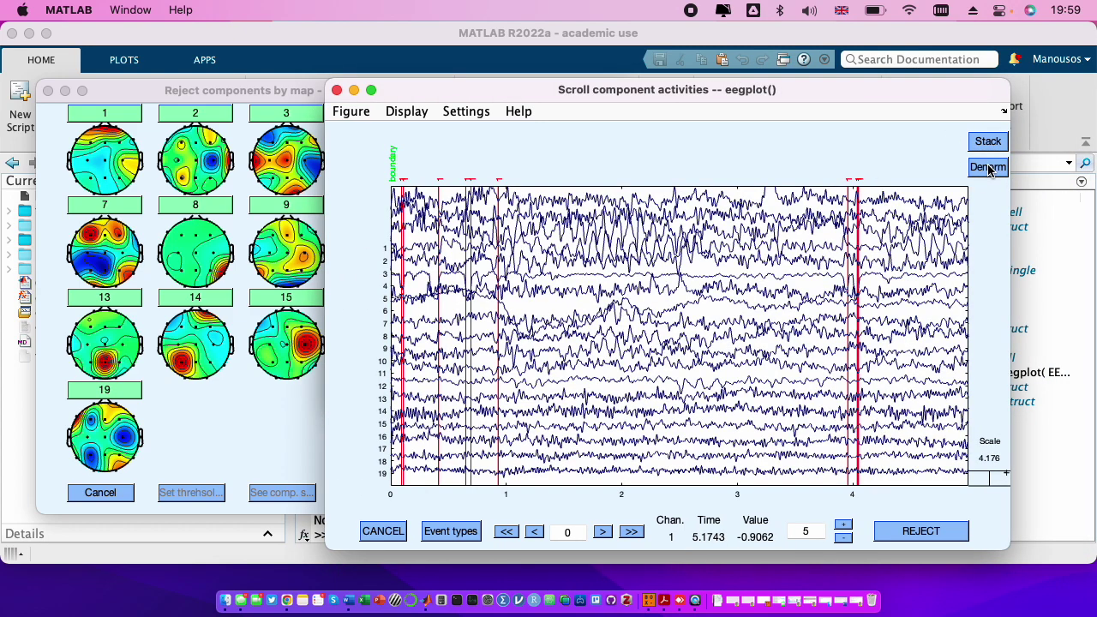
Page the activations forward 10 seconds and open component 1's properties.
left_click_drag(783, 98, 940, 99)
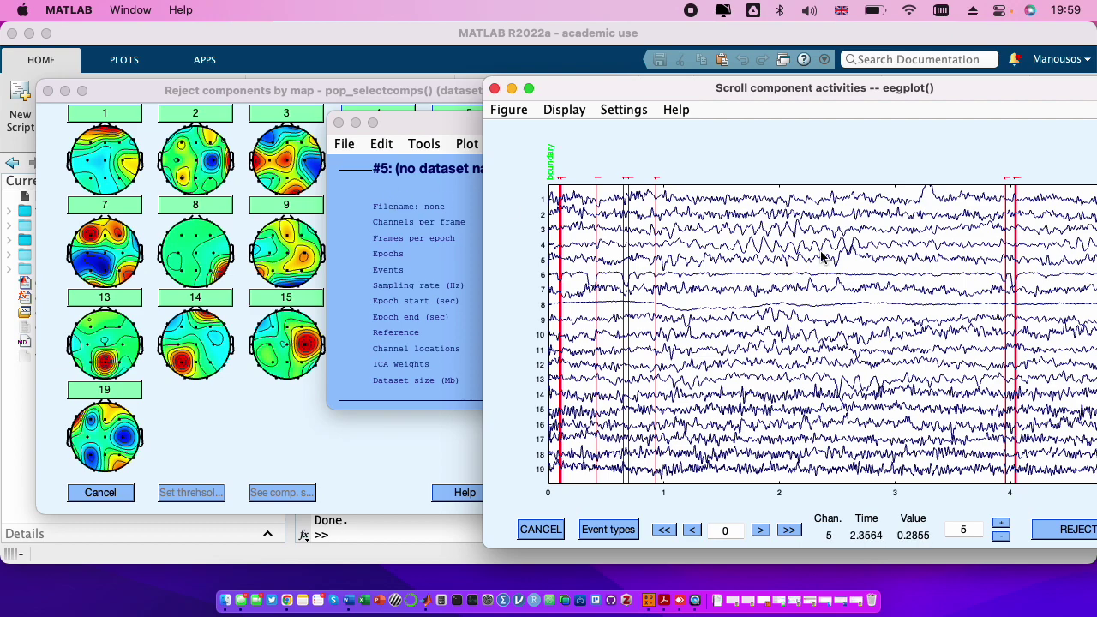
left_click(789, 531)
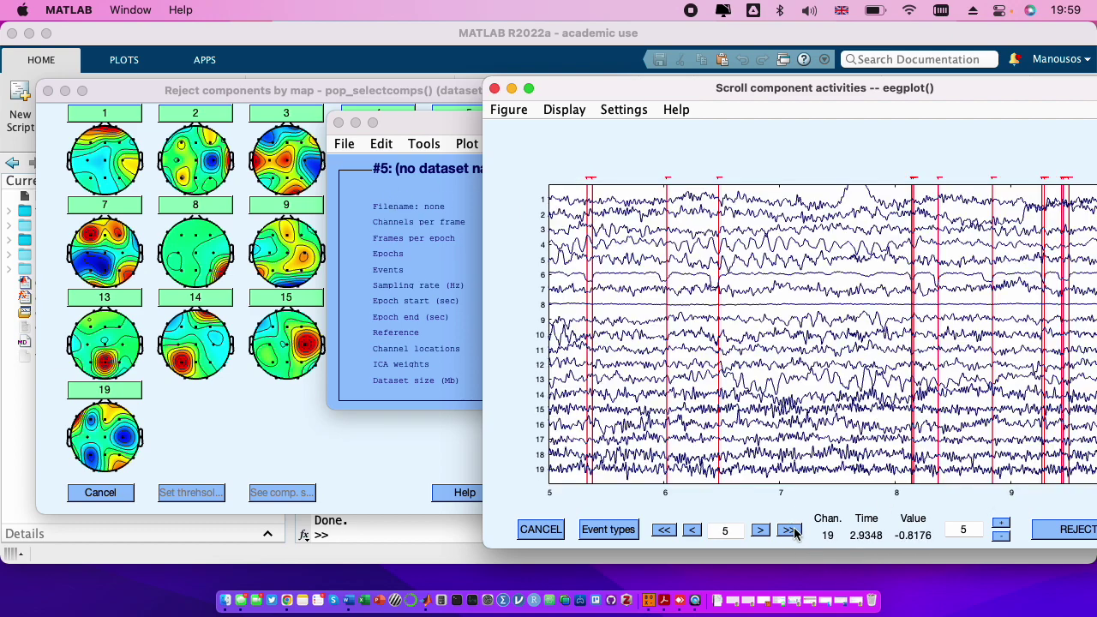
left_click(789, 530)
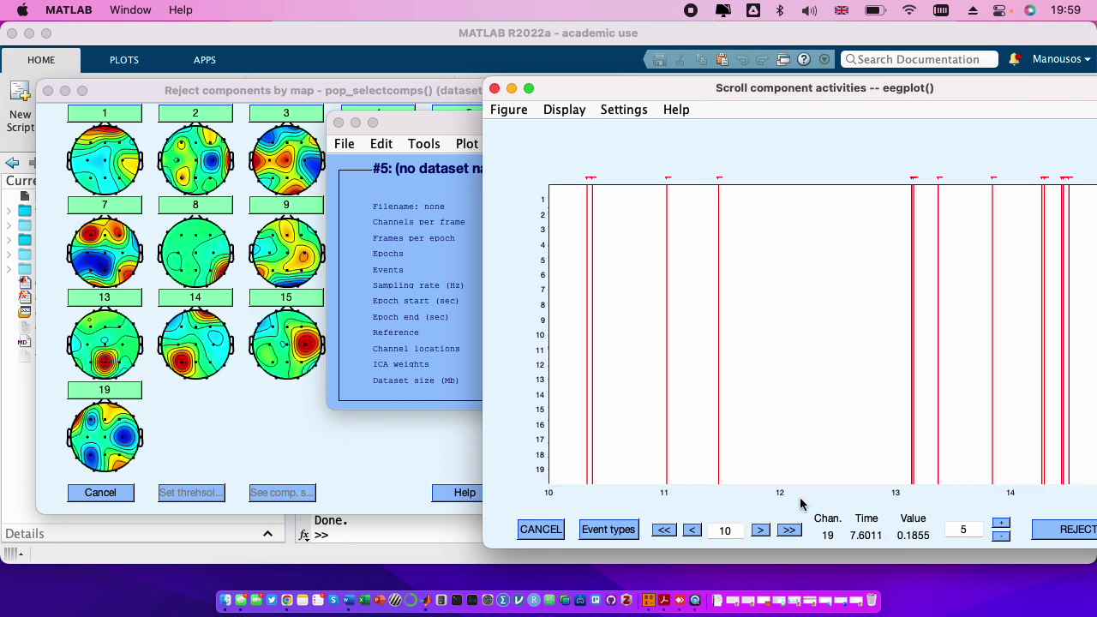
left_click(120, 126)
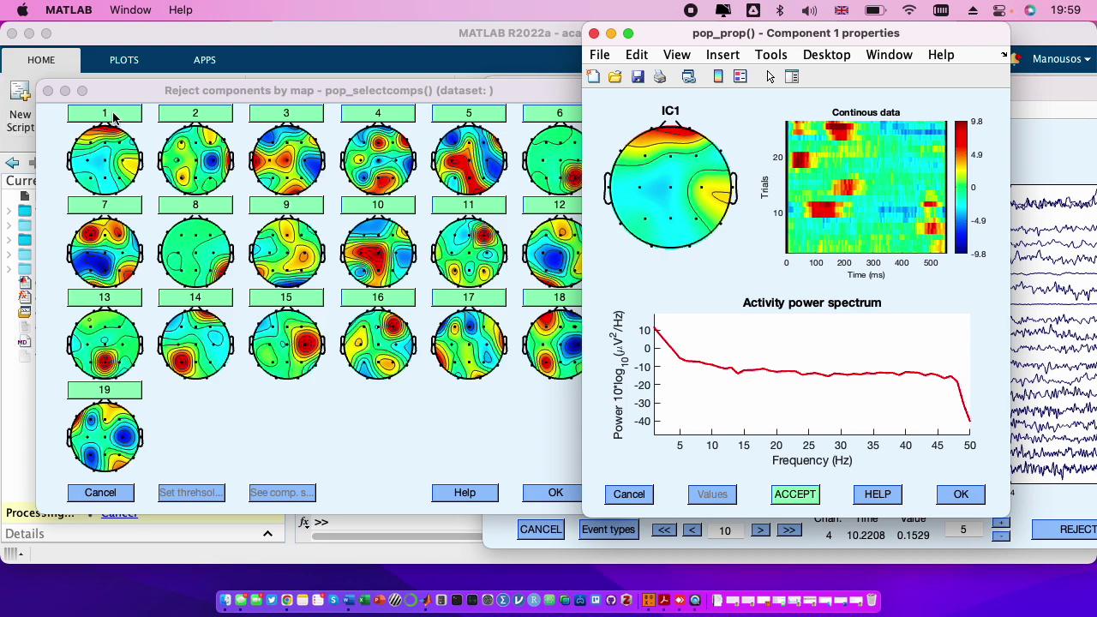
Mark component 1 as REJECT and page the activity traces ahead 10 seconds.
left_click(796, 497)
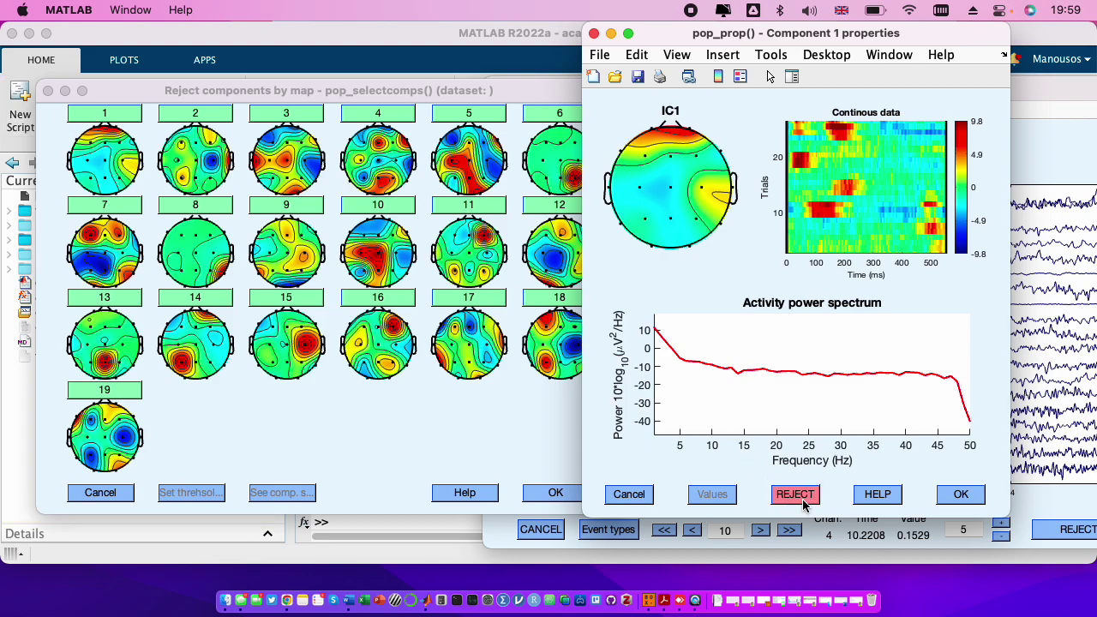
left_click(961, 494)
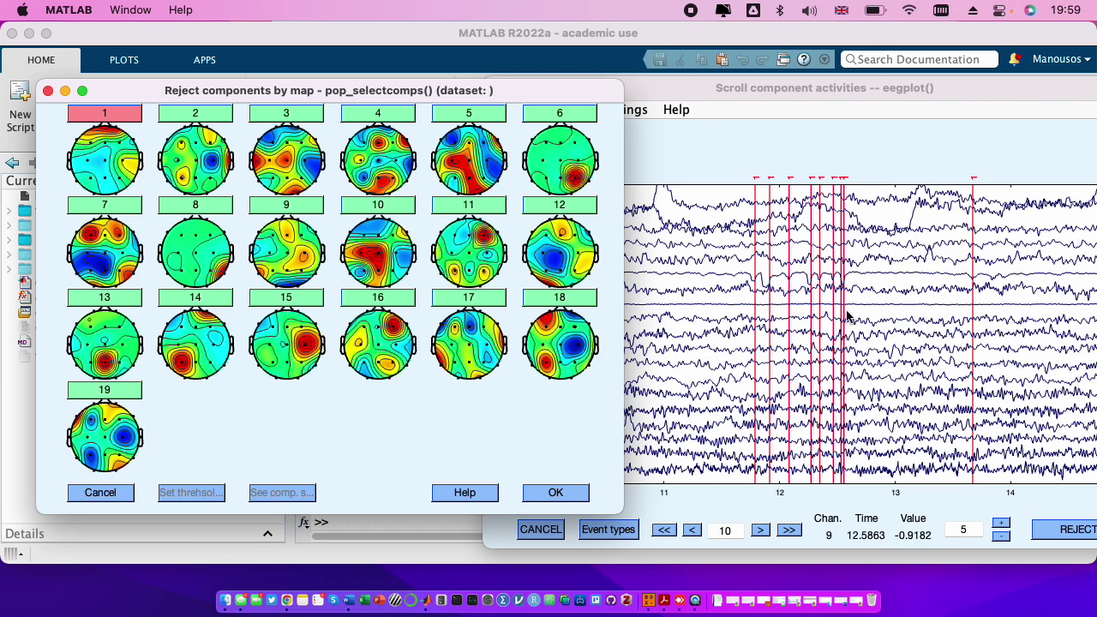
left_click(865, 115)
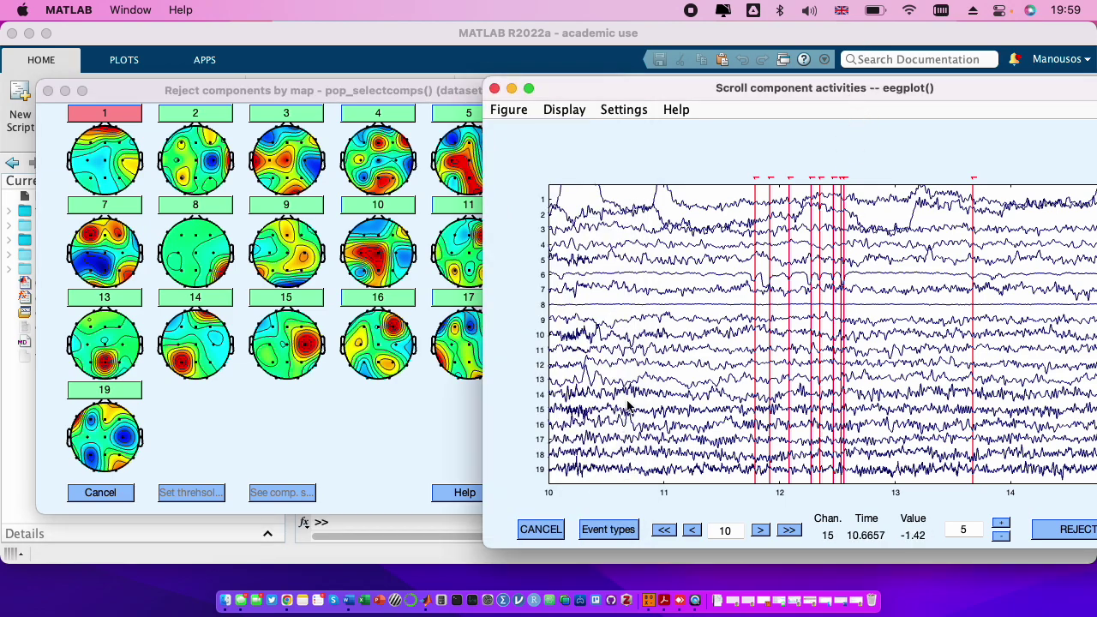
left_click(792, 531)
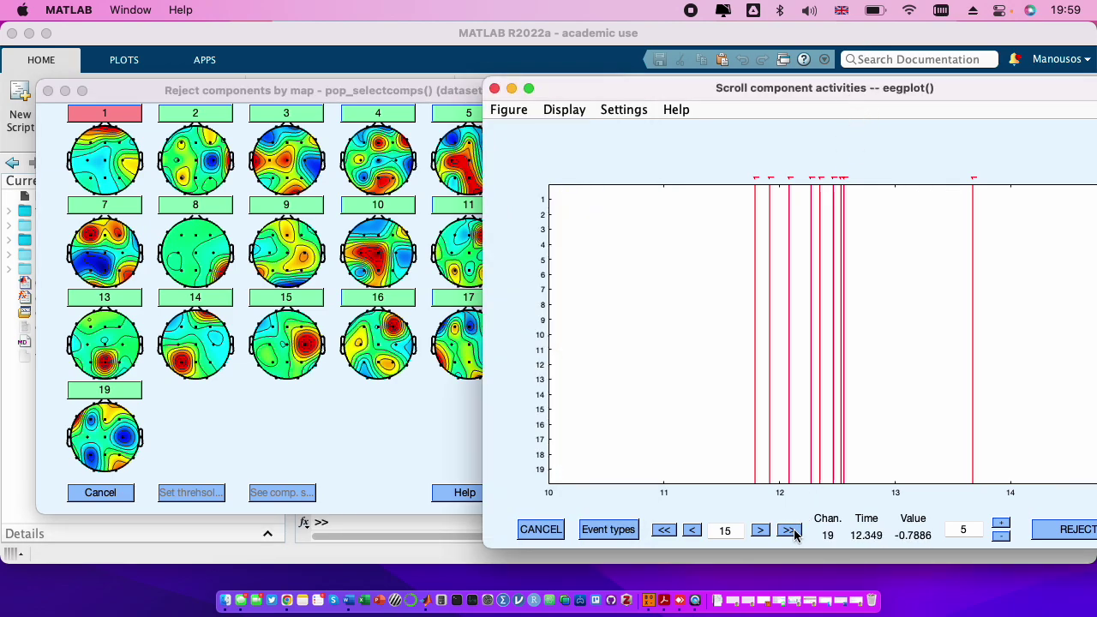
left_click(793, 531)
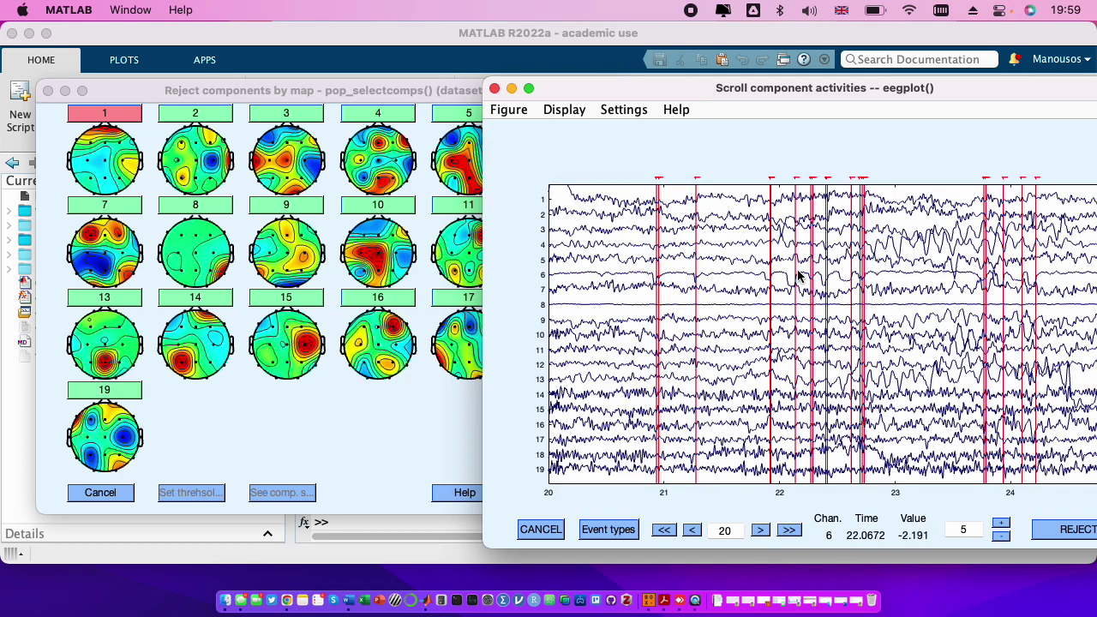
Page the traces back to the start and mark component 6 as REJECT.
left_click(663, 532)
left_click(662, 533)
left_click(663, 532)
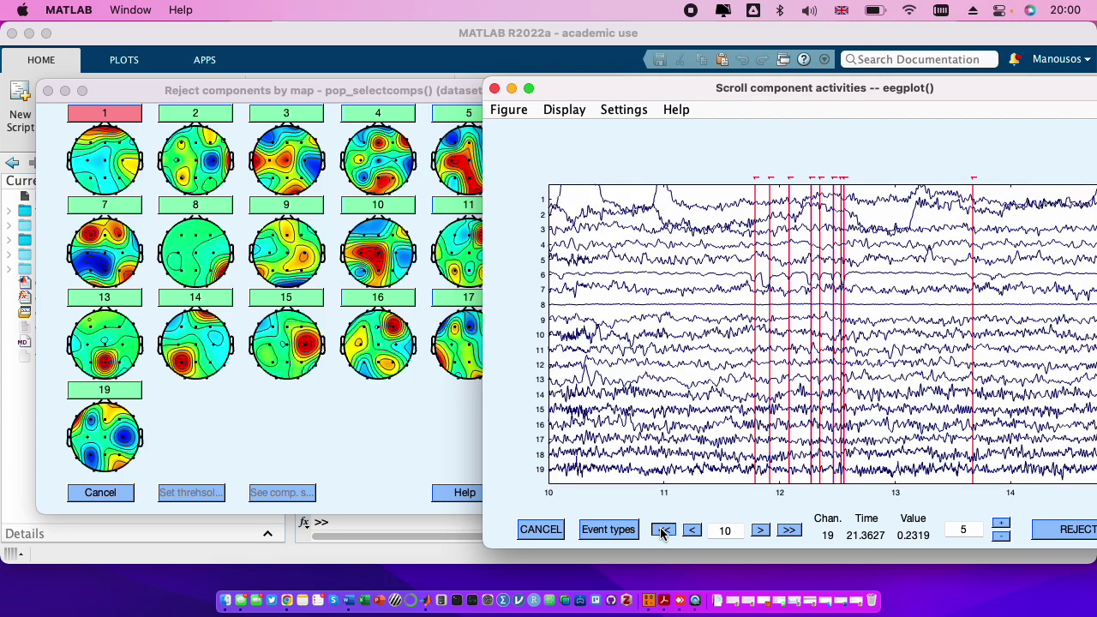
left_click(662, 532)
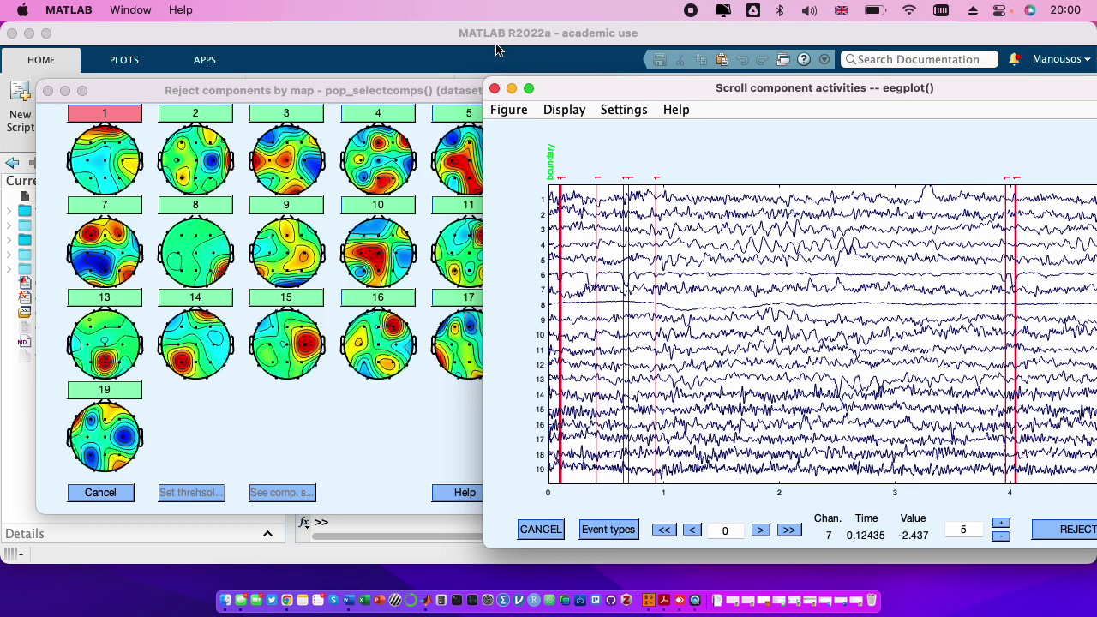
left_click(459, 89)
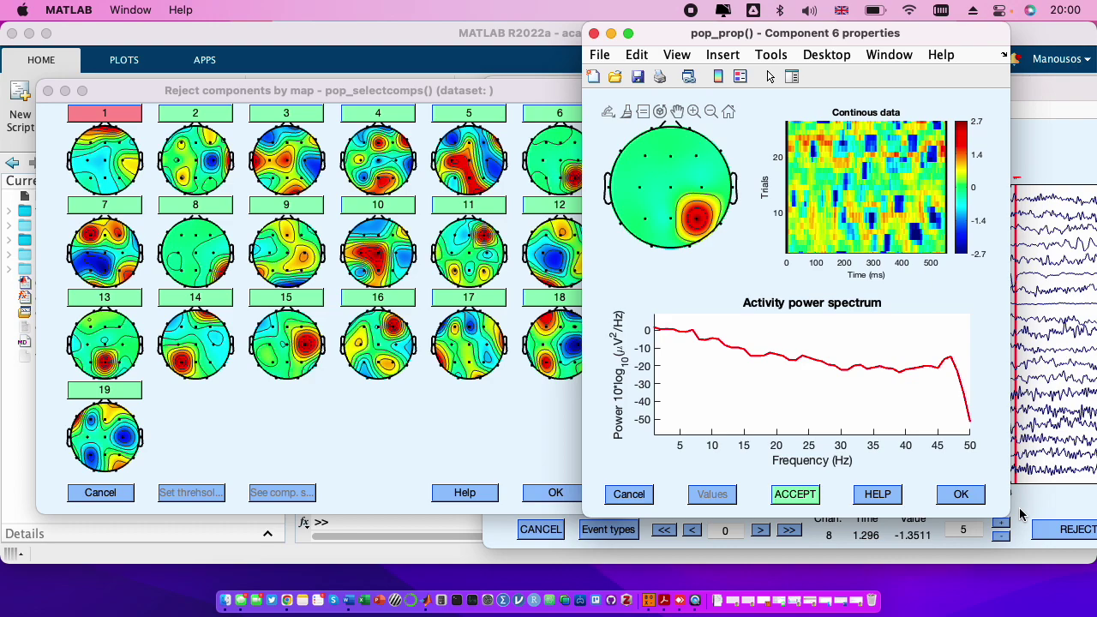
left_click(797, 497)
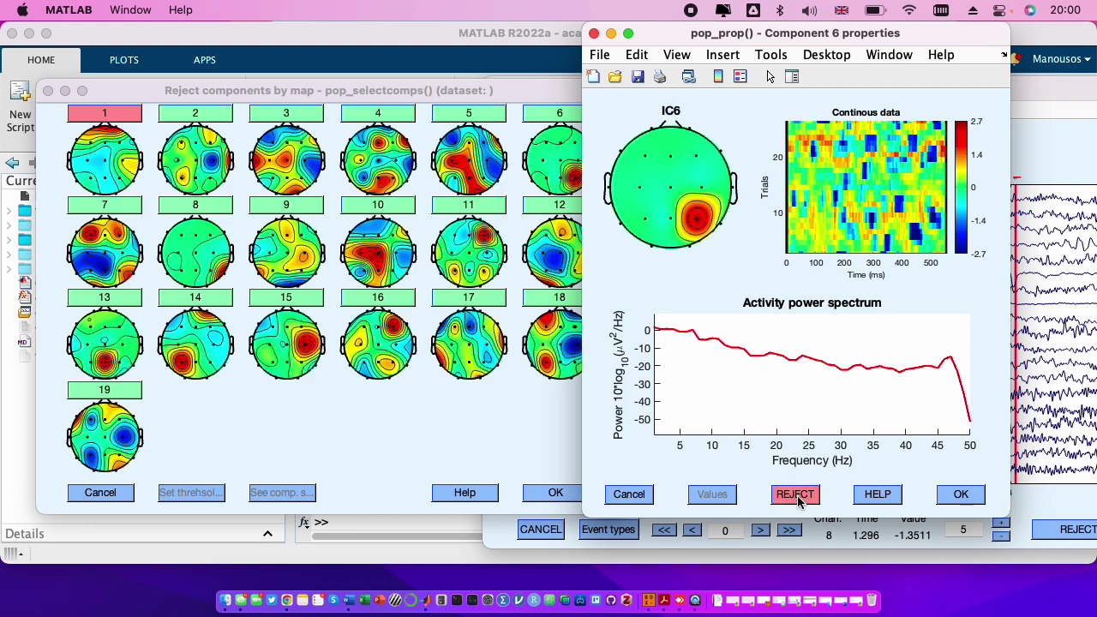
left_click(961, 494)
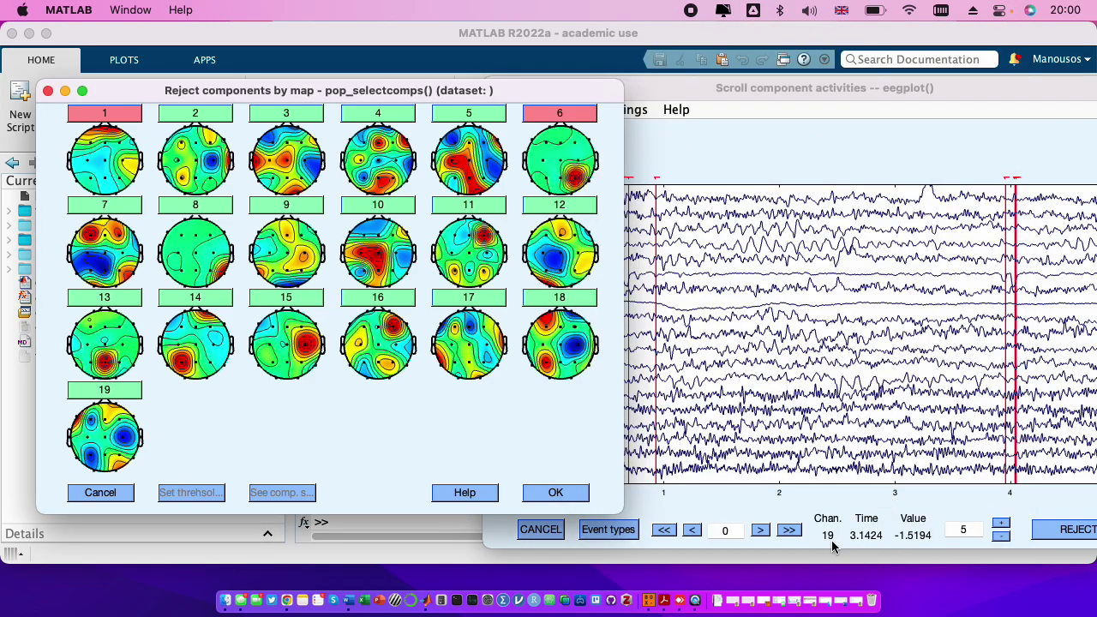
left_click(788, 529)
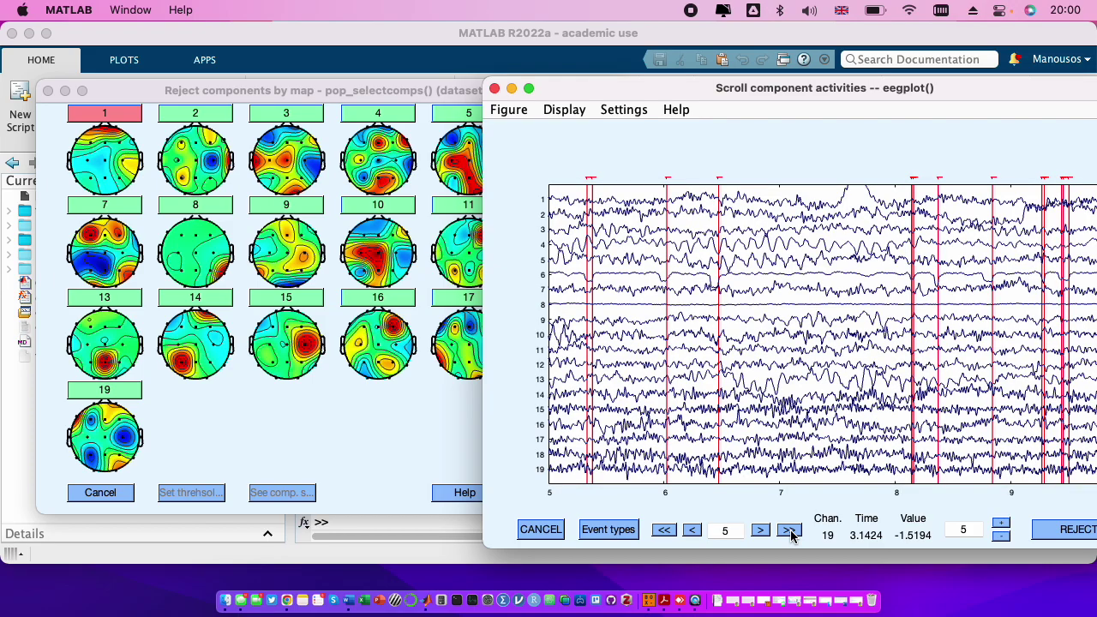
left_click(789, 530)
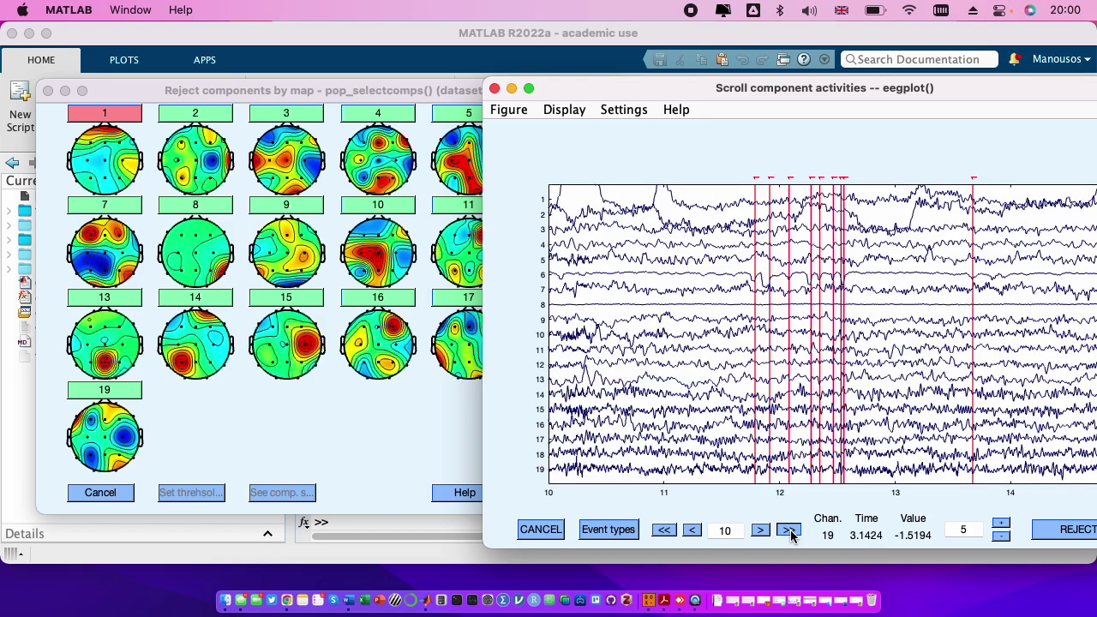
left_click(788, 530)
left_click(788, 530)
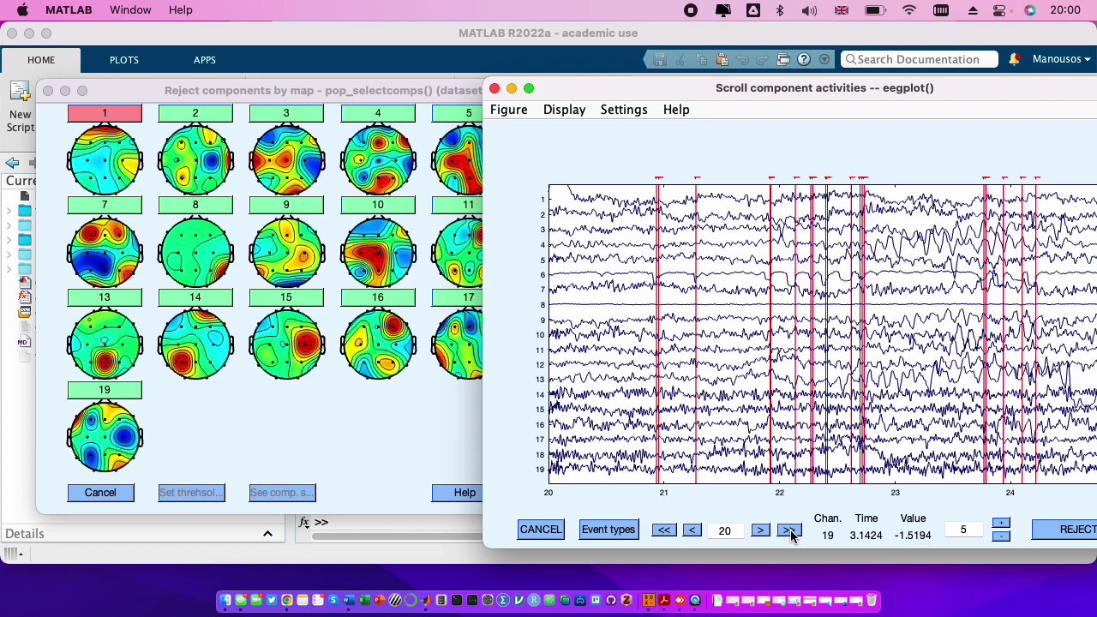
left_click(789, 530)
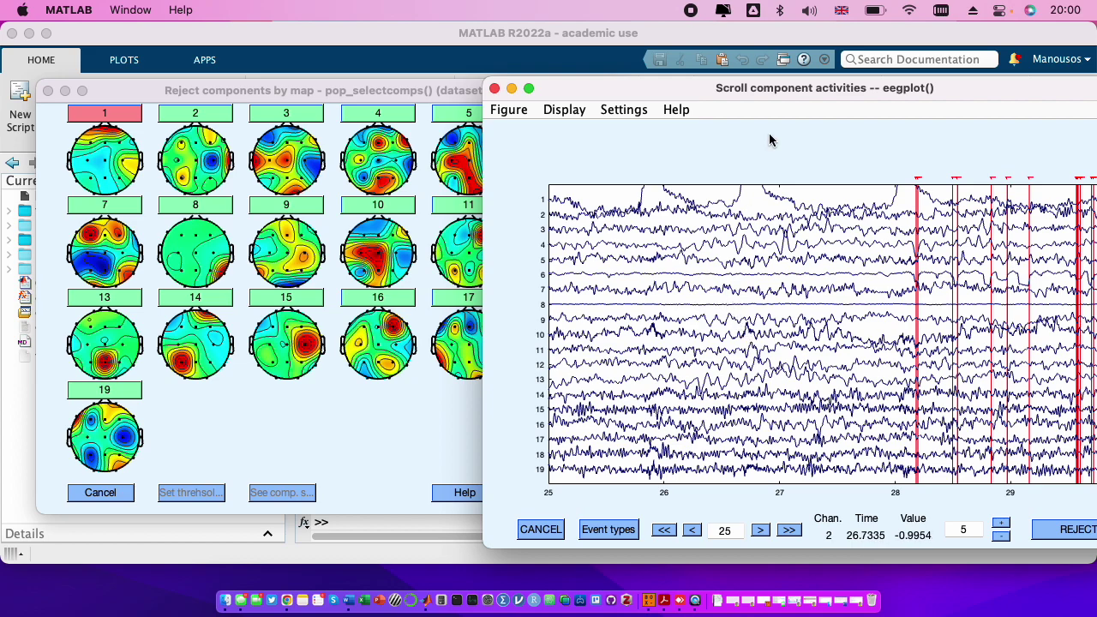
left_click_drag(805, 101, 695, 103)
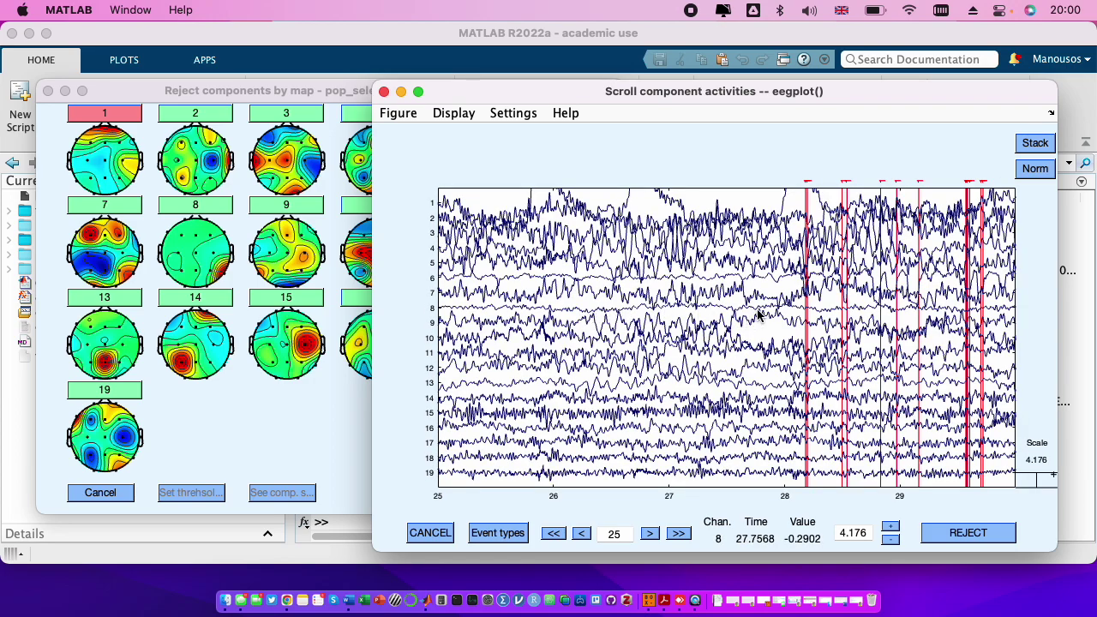
left_click(677, 535)
left_click(552, 533)
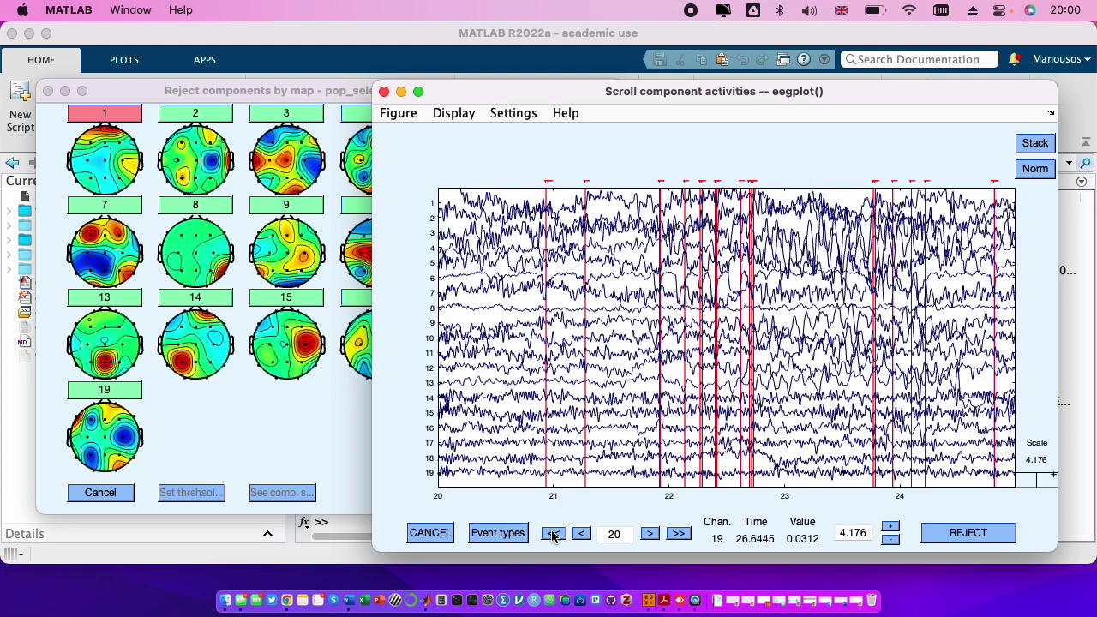
left_click(553, 533)
left_click(552, 533)
left_click(552, 533)
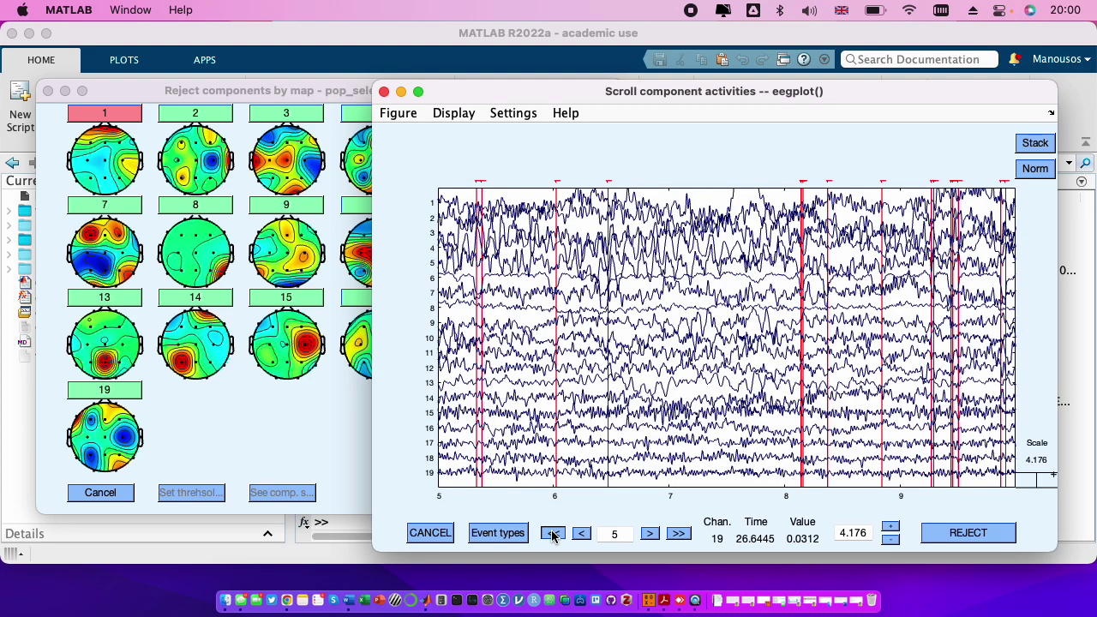
left_click(553, 533)
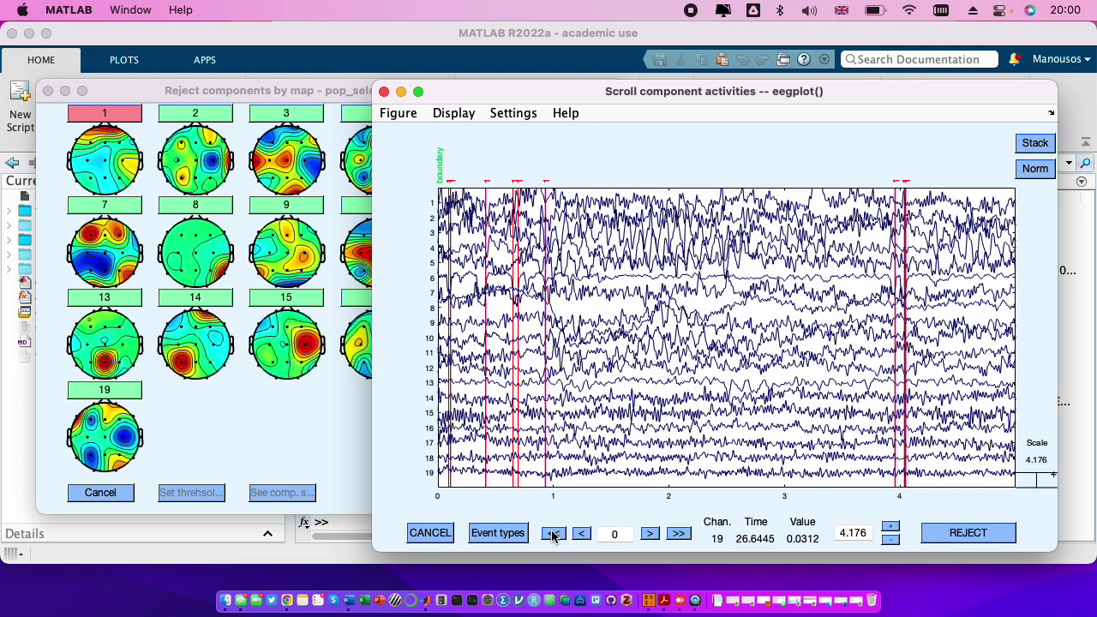
left_click(552, 533)
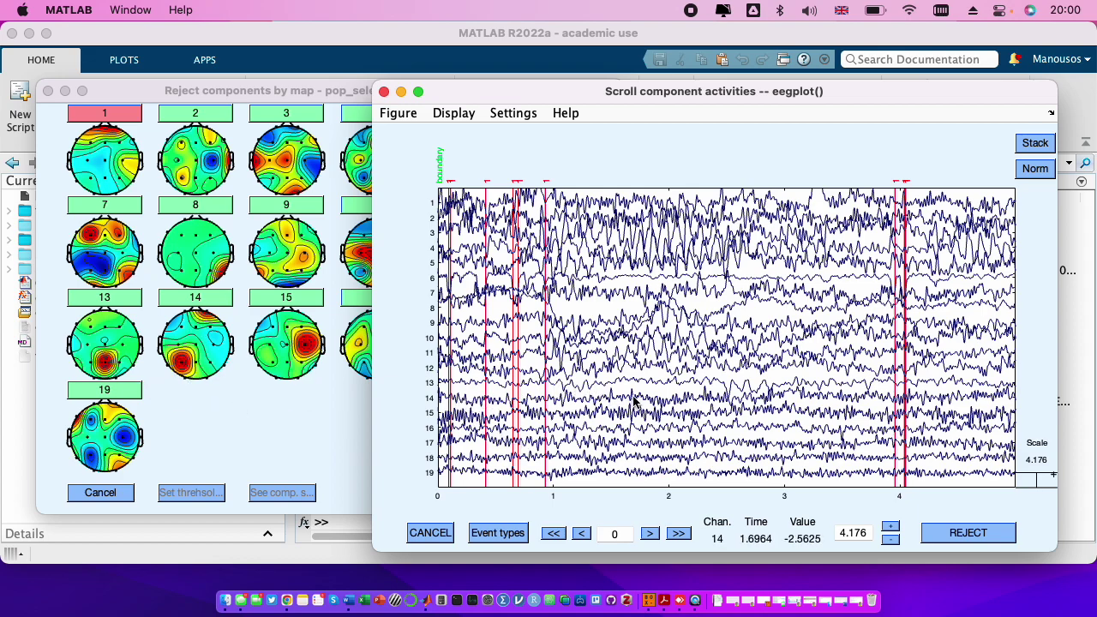
left_click(678, 533)
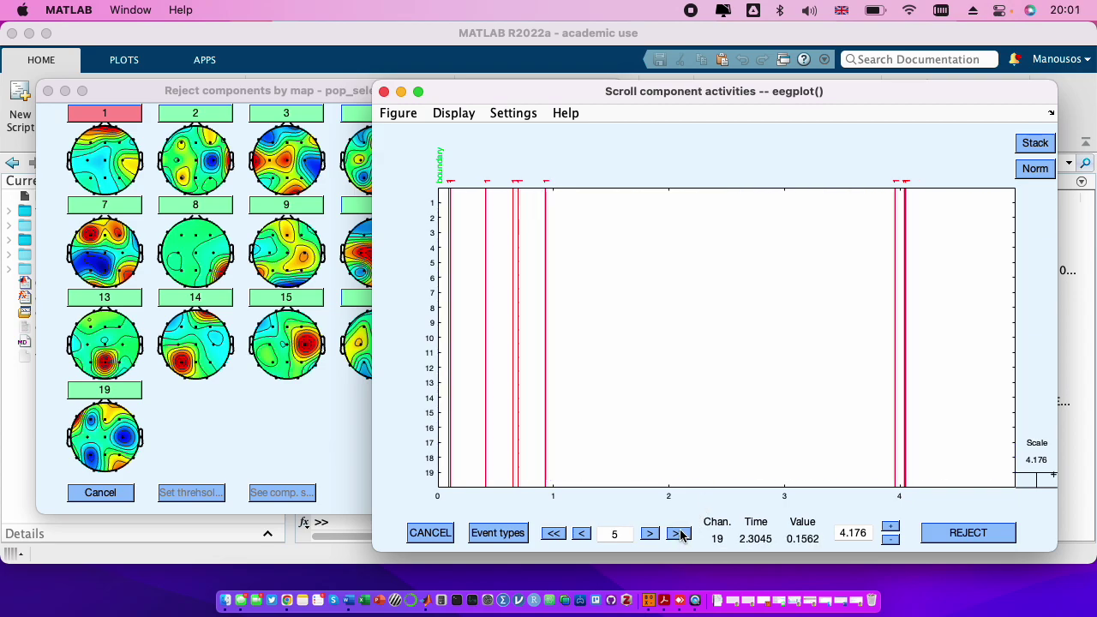
left_click(678, 533)
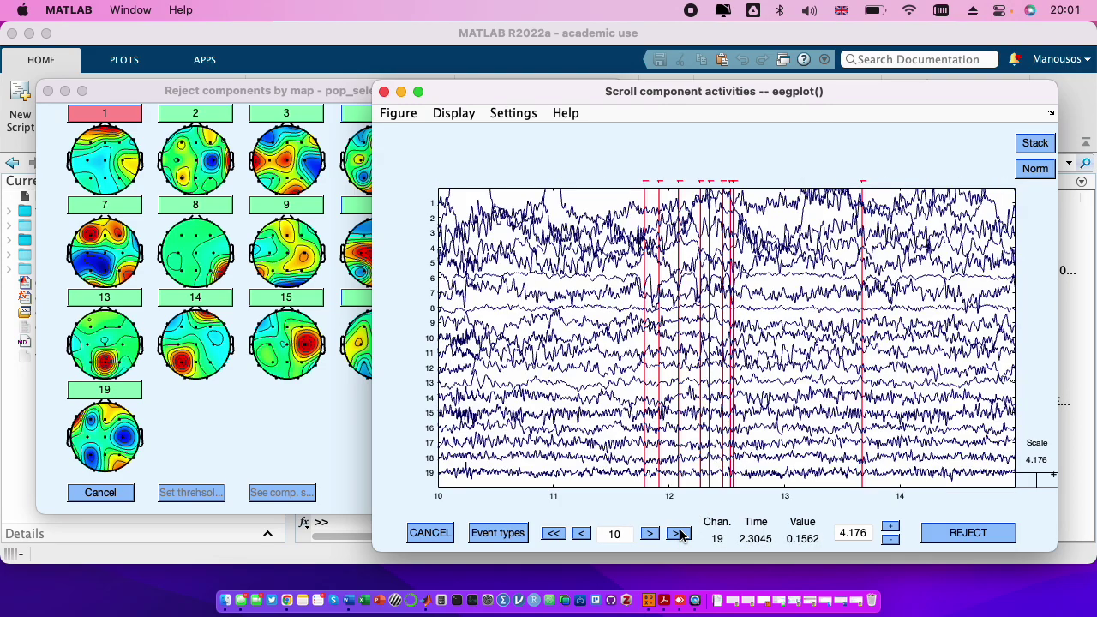
left_click(679, 534)
left_click(680, 534)
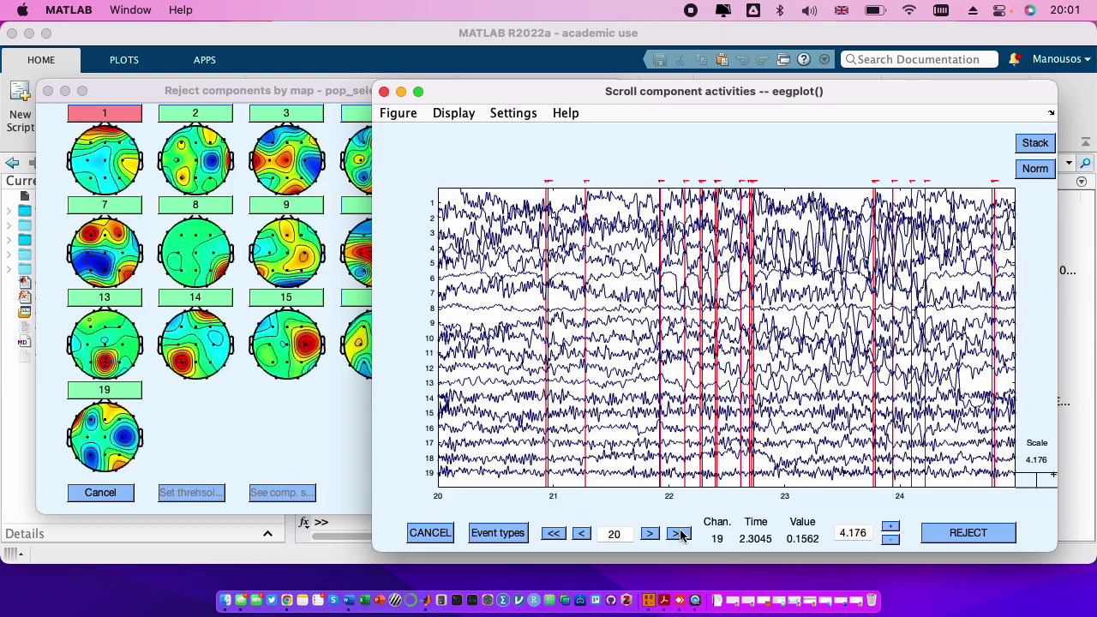
left_click(680, 534)
left_click(679, 534)
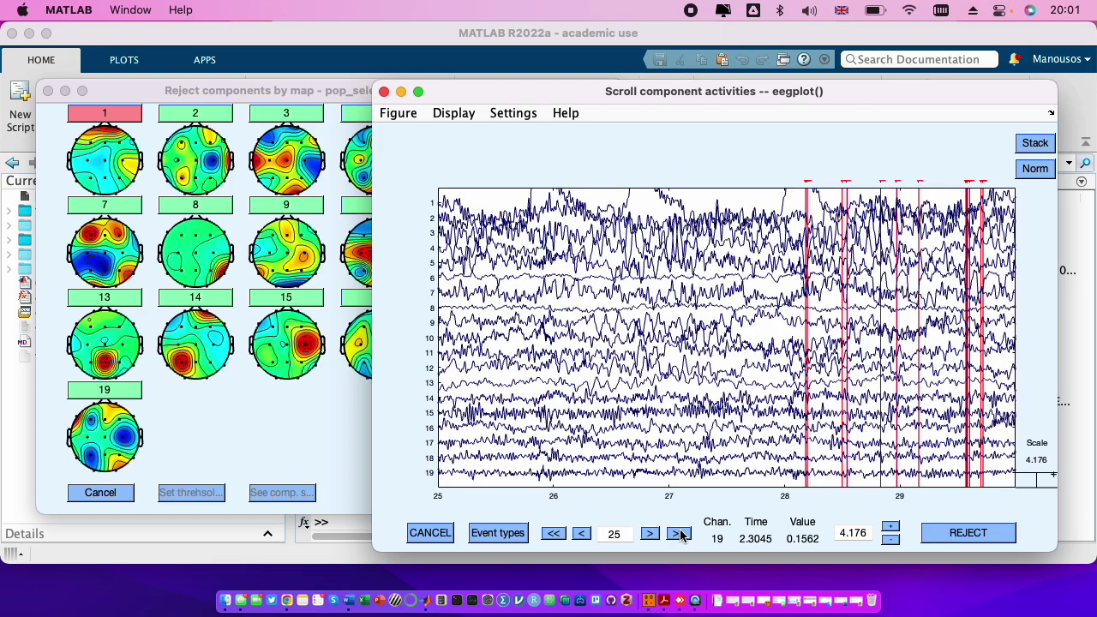
left_click(680, 534)
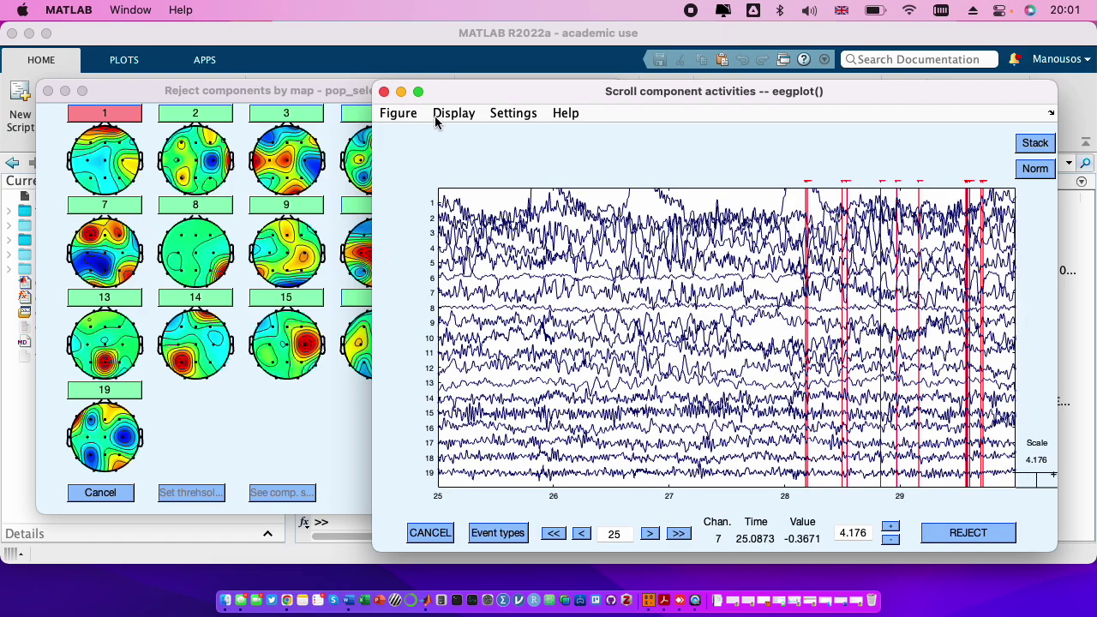
left_click_drag(480, 96, 742, 86)
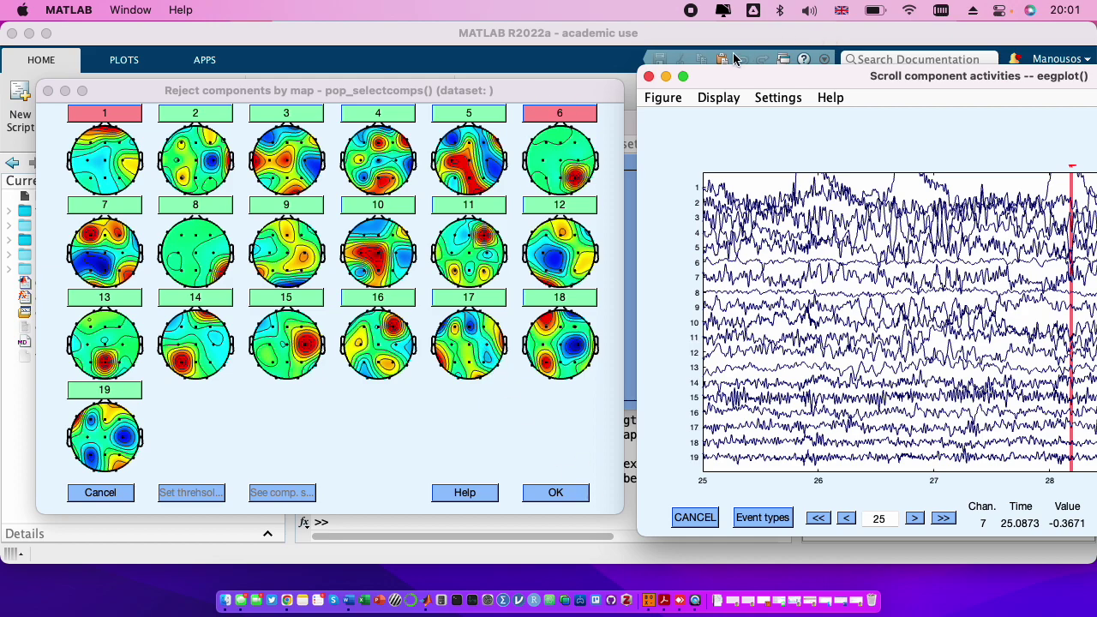
Subtract components 1 and 6 via Remove components, creating dataset 6 'pruned with ICA'.
left_click(649, 76)
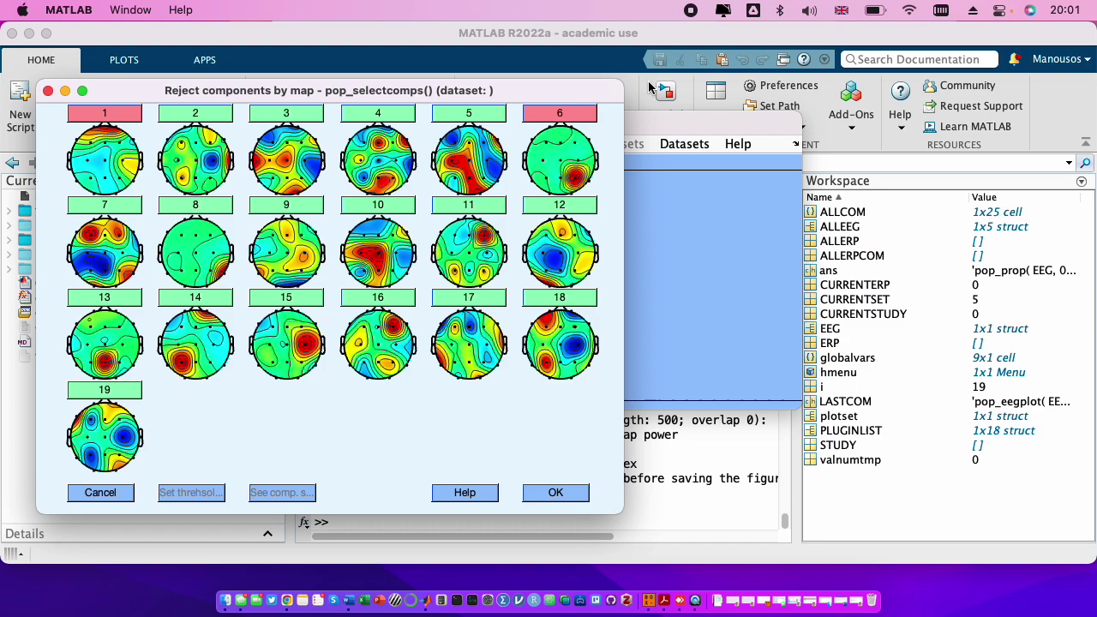
left_click(555, 493)
left_click(428, 150)
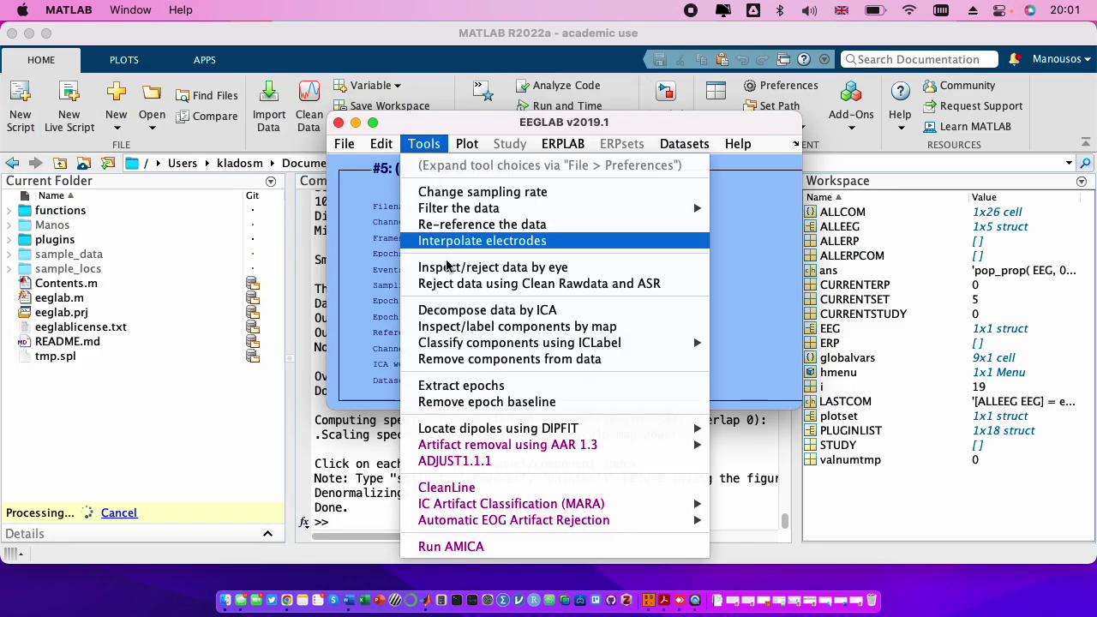
left_click(473, 359)
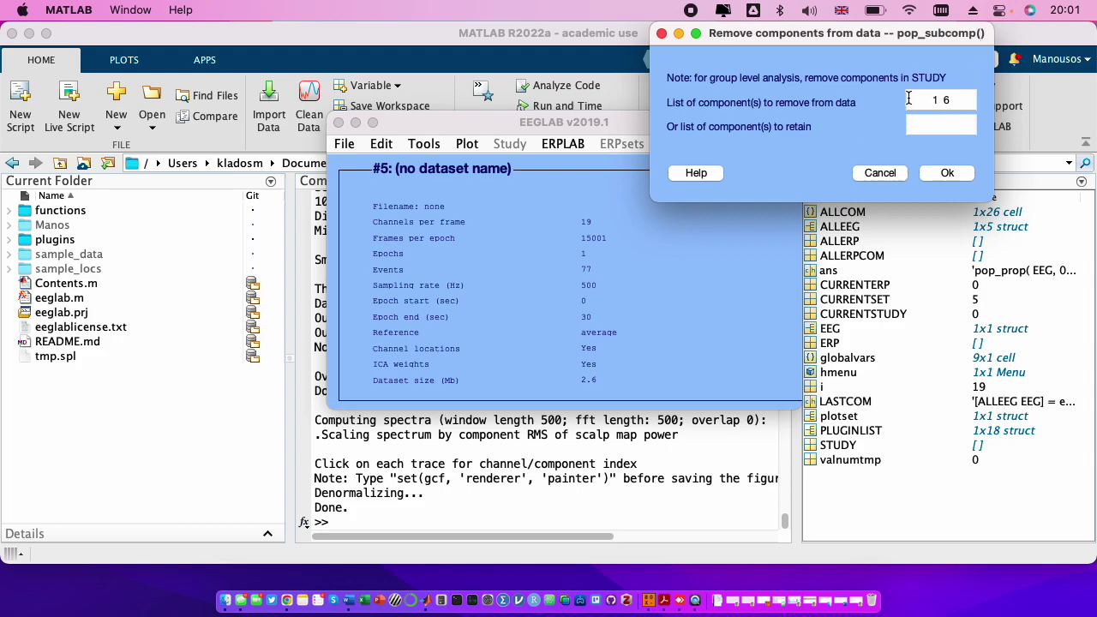
left_click(933, 174)
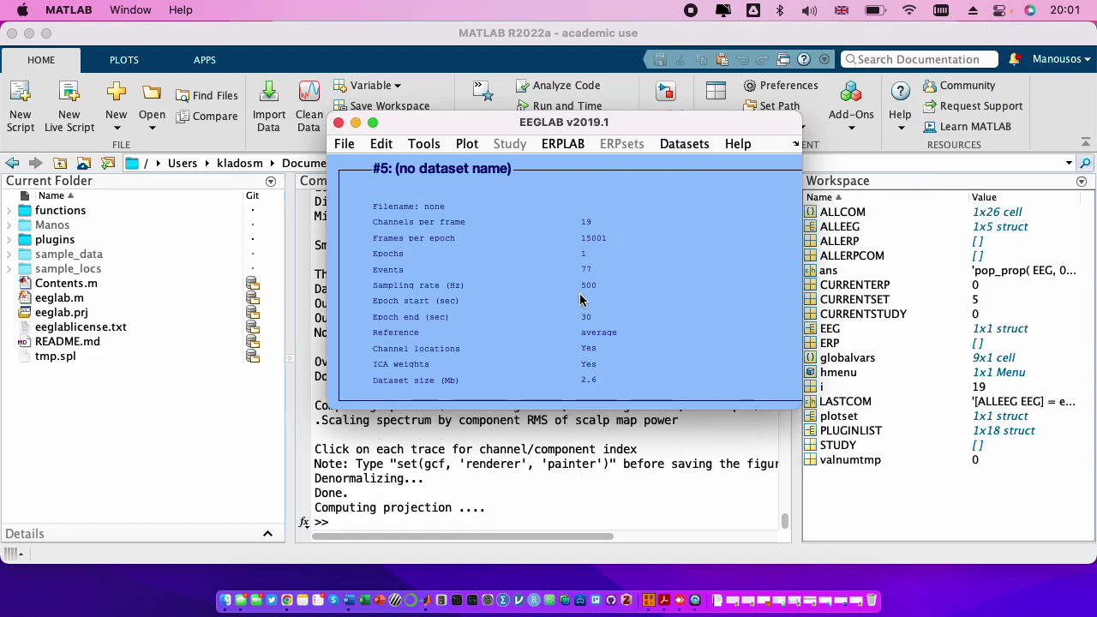
left_click(1003, 131)
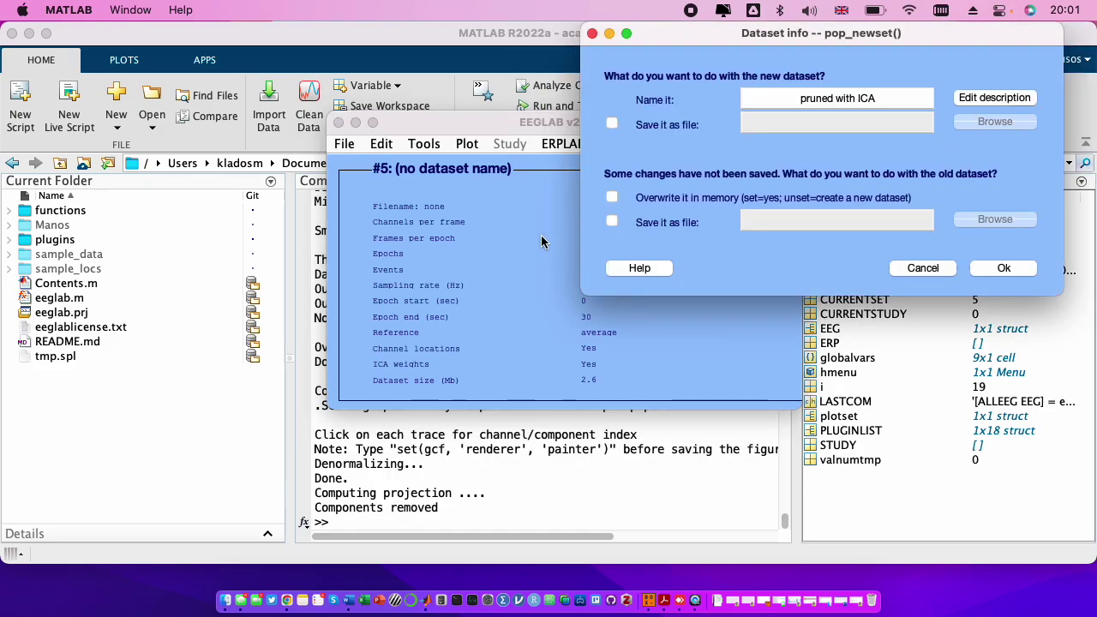
left_click(996, 263)
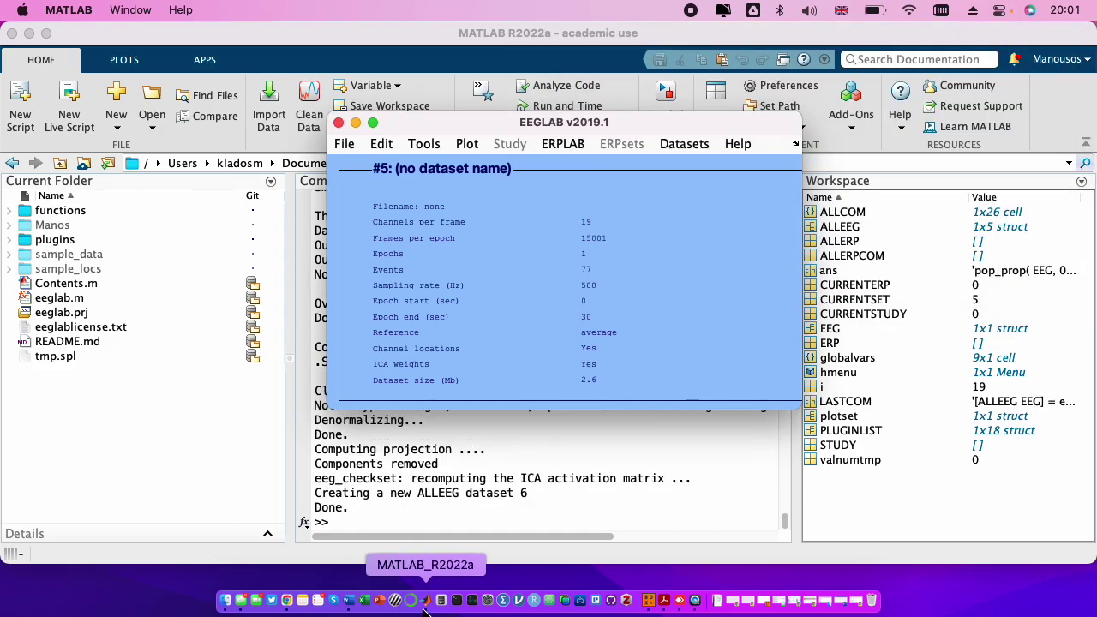
right_click(426, 603)
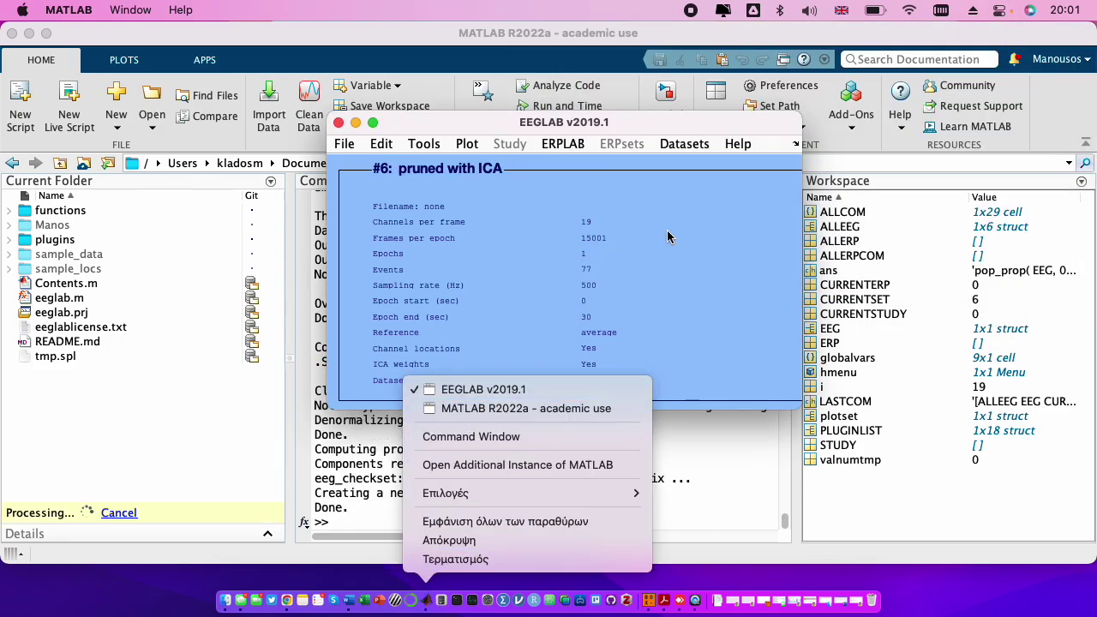
left_click(450, 385)
Select dataset 5 and open its channel scroll plot via Inspect/reject data by eye.
left_click(467, 145)
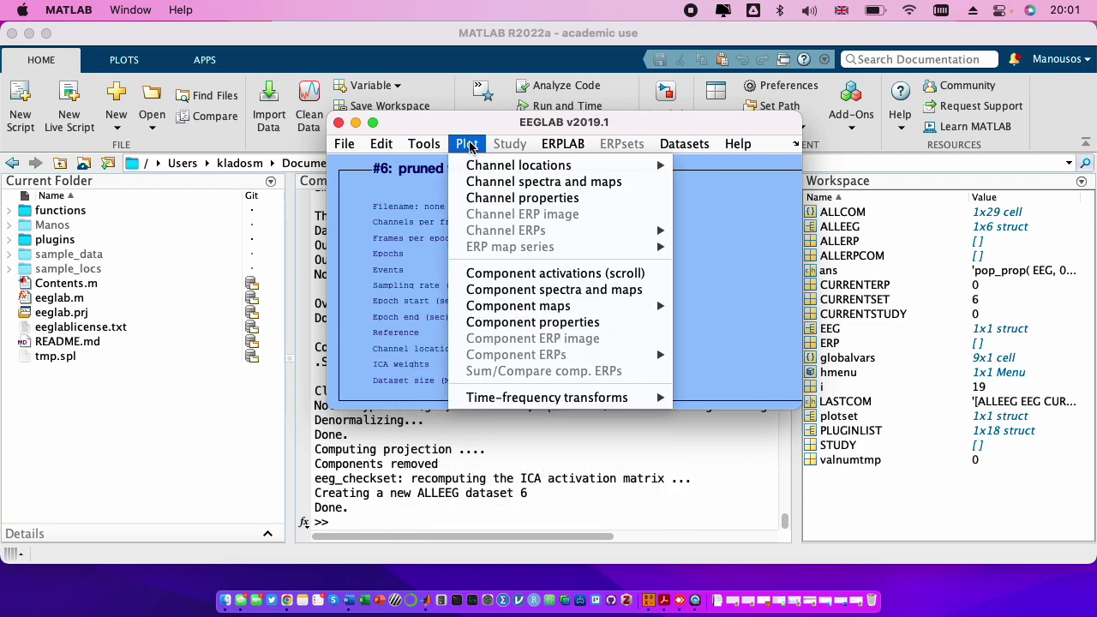
mouse_move(563, 144)
left_click(500, 272)
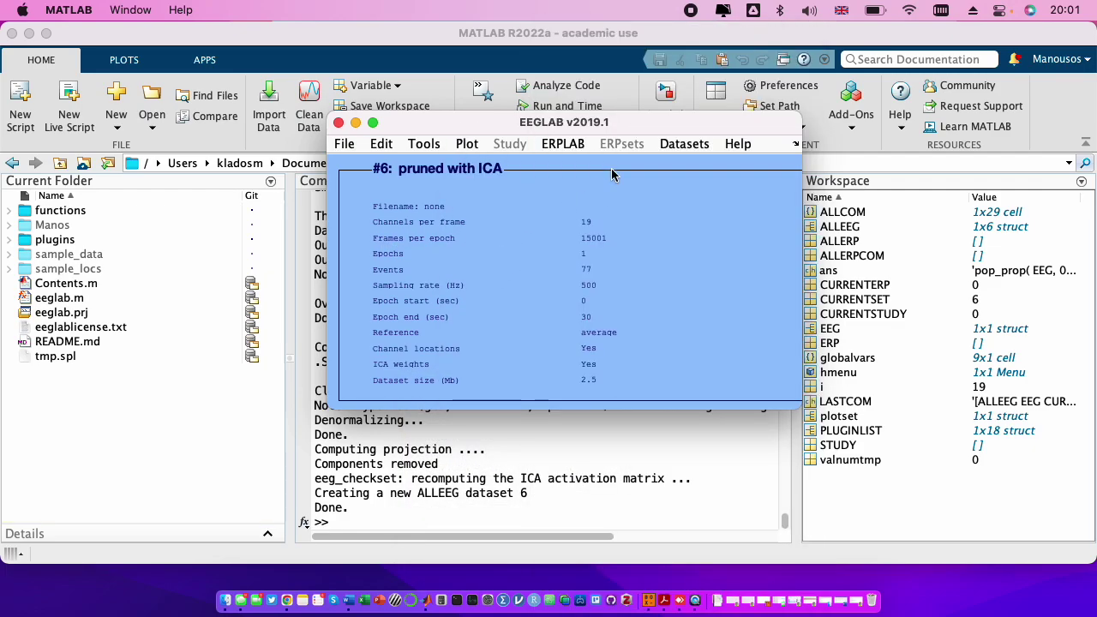
left_click(683, 144)
left_click(699, 232)
left_click(422, 147)
left_click(455, 265)
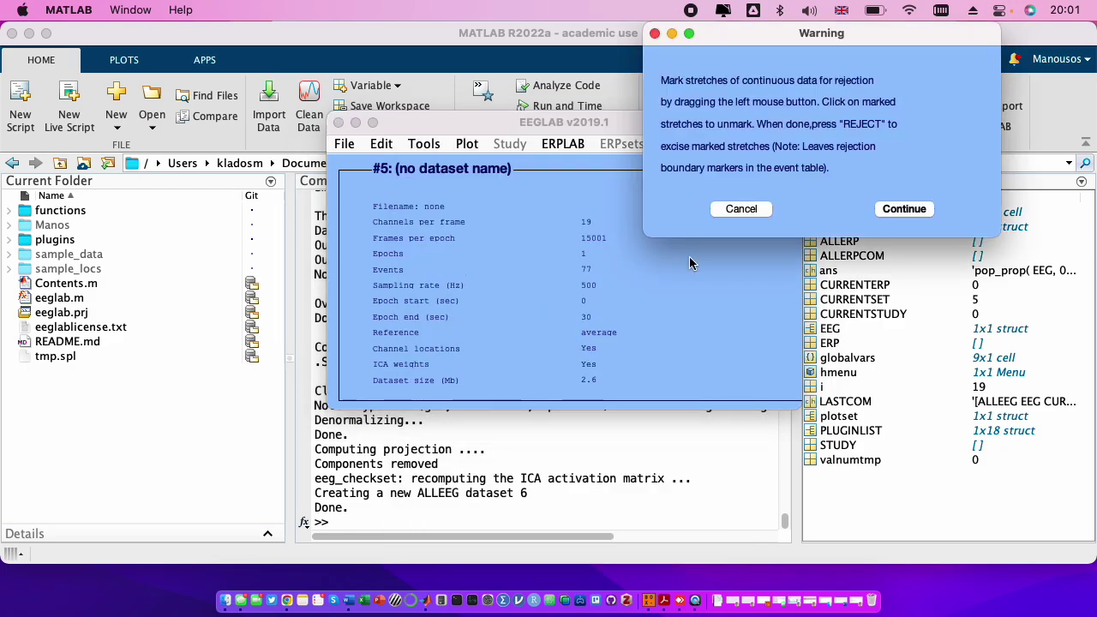
left_click(904, 208)
left_click_drag(593, 117, 482, 108)
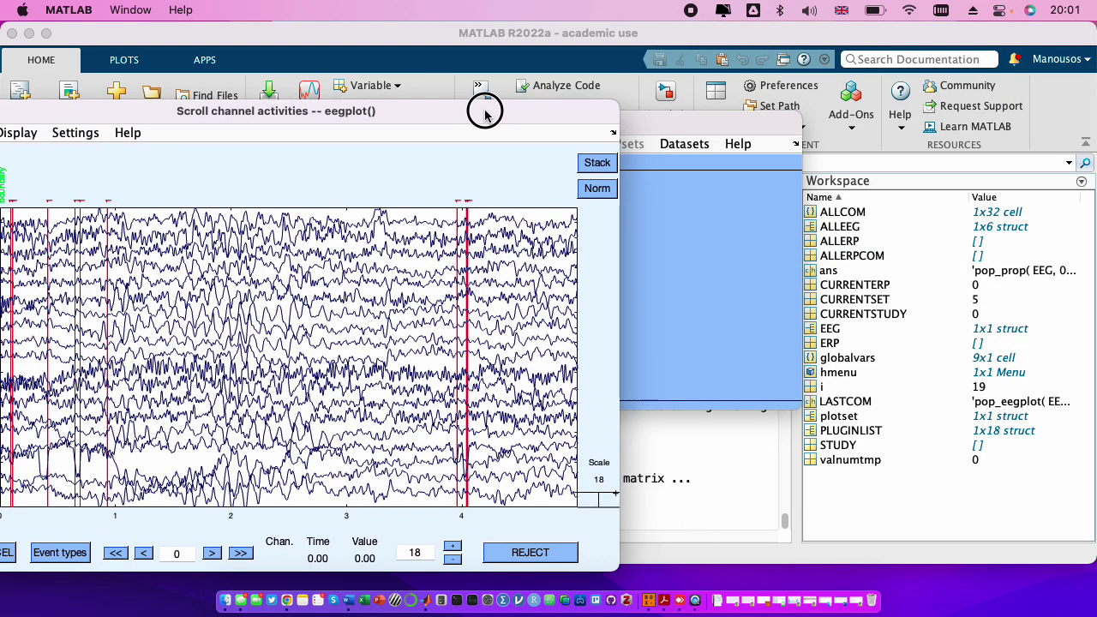
Select dataset 6 'pruned with ICA' and open its channel scroll plot.
left_click(690, 141)
left_click(683, 144)
left_click(698, 247)
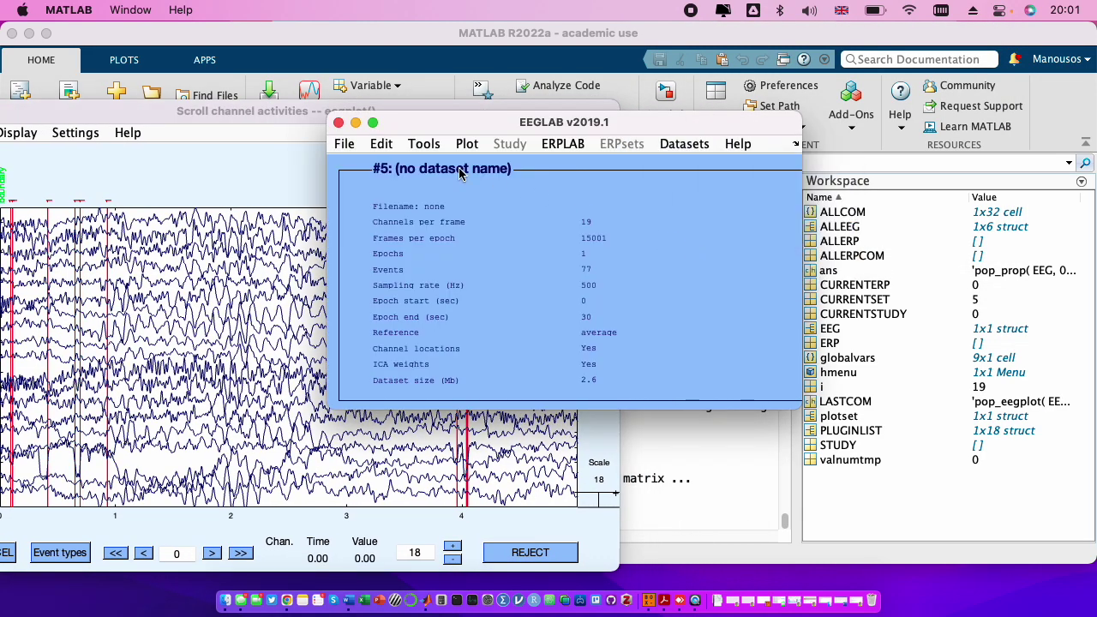
left_click(424, 144)
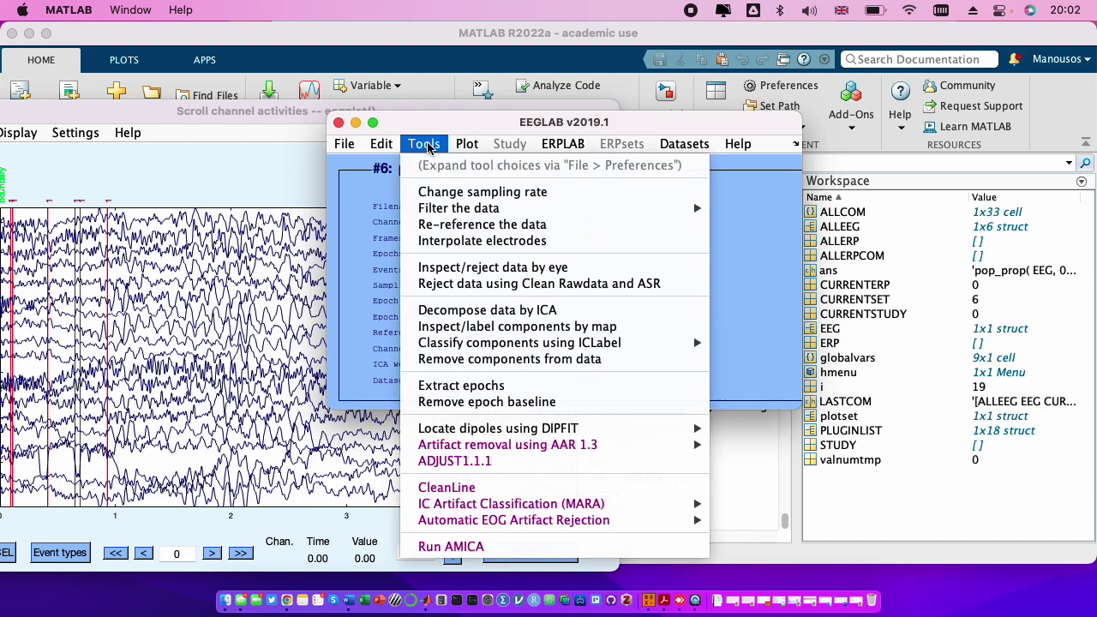
left_click(474, 269)
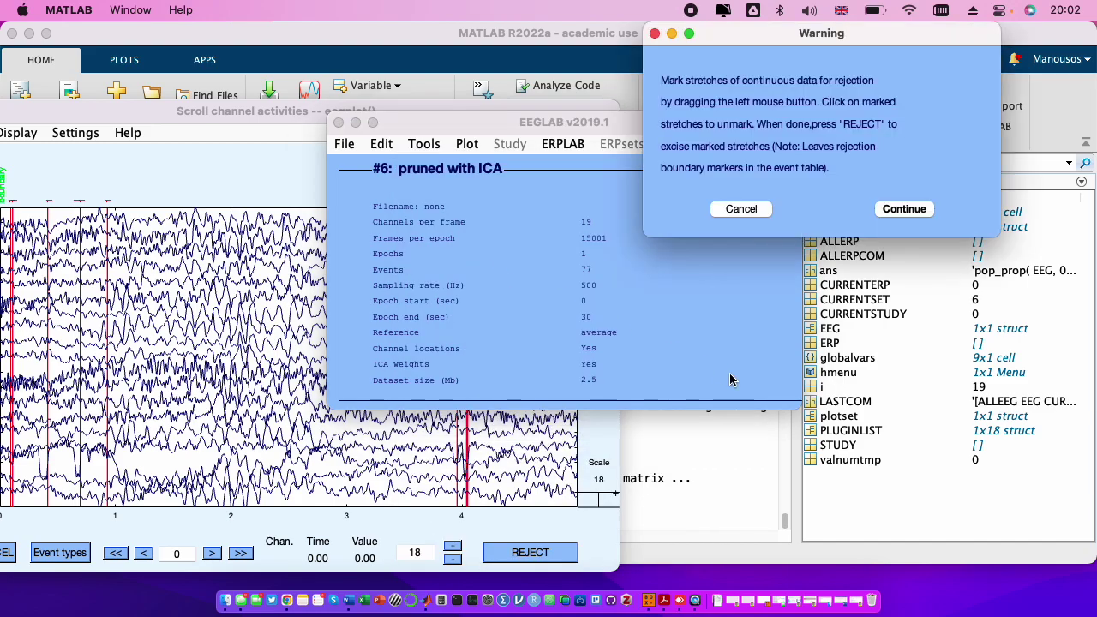
left_click(913, 218)
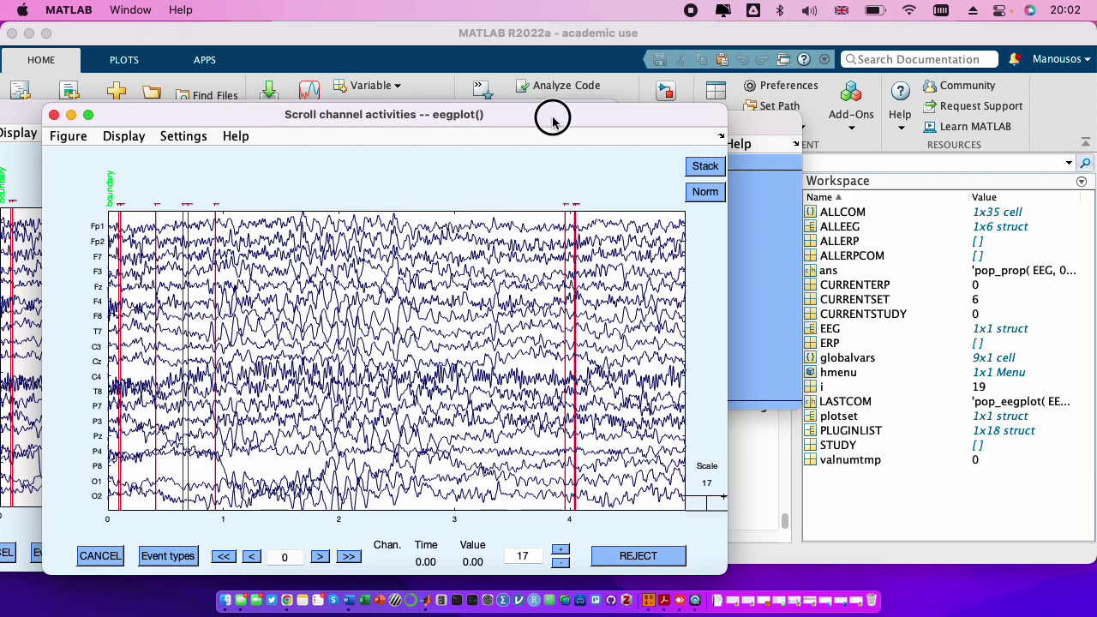
Place the original and pruned trace views side by side, each paged to 5–10 s.
left_click_drag(552, 120, 1008, 94)
left_click_drag(929, 109, 898, 105)
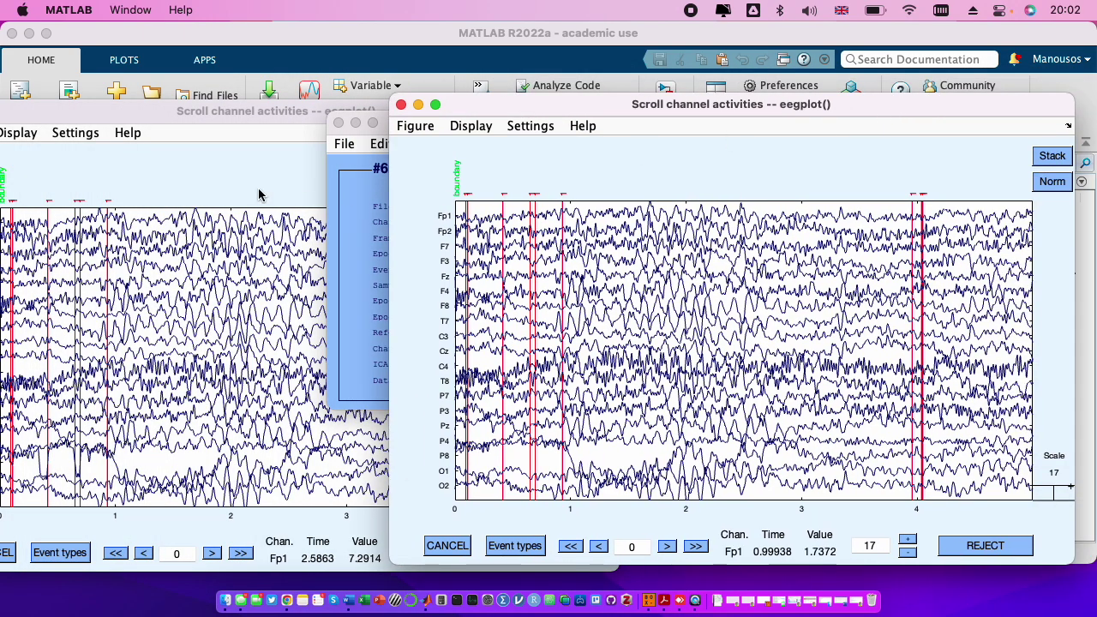
left_click(242, 219)
left_click(240, 553)
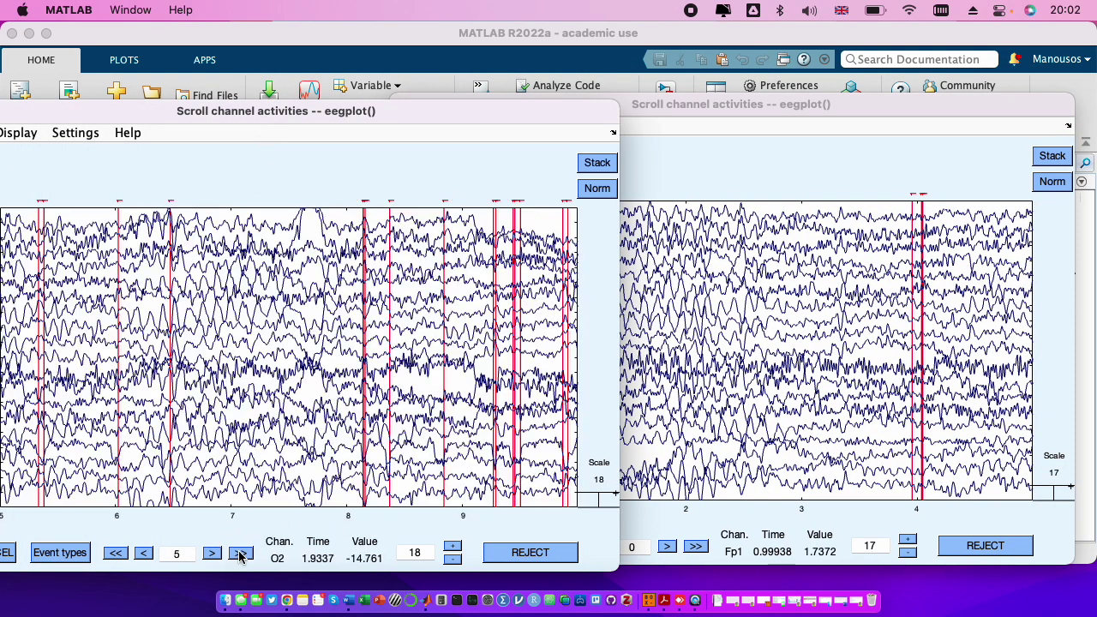
left_click(694, 547)
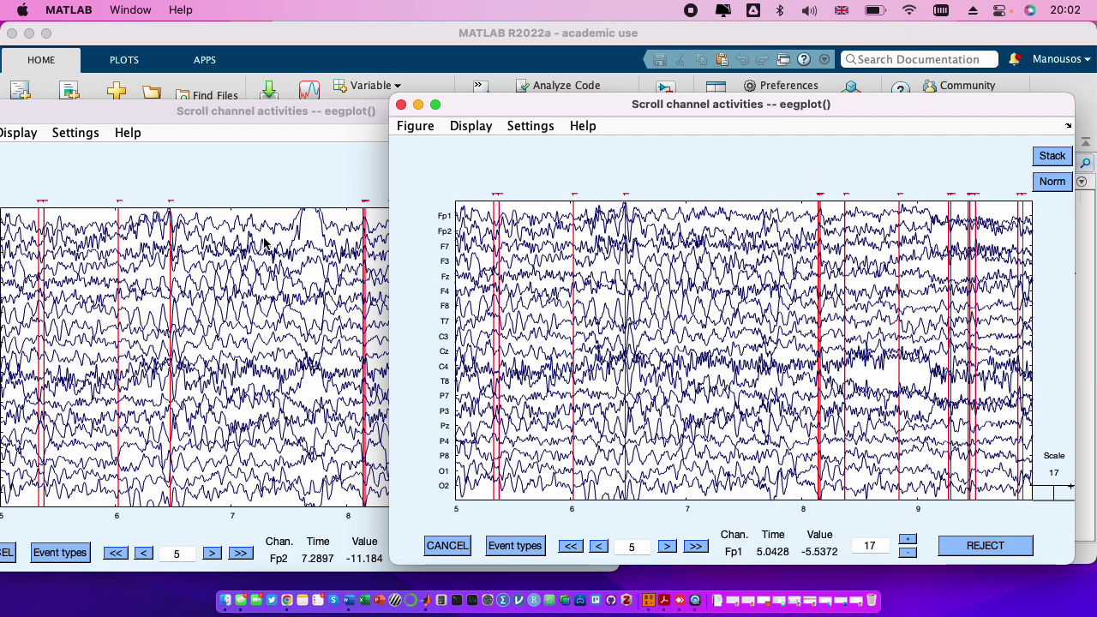
Normalise both views, page each to 10–15 s, then close the pruned view.
left_click(286, 147)
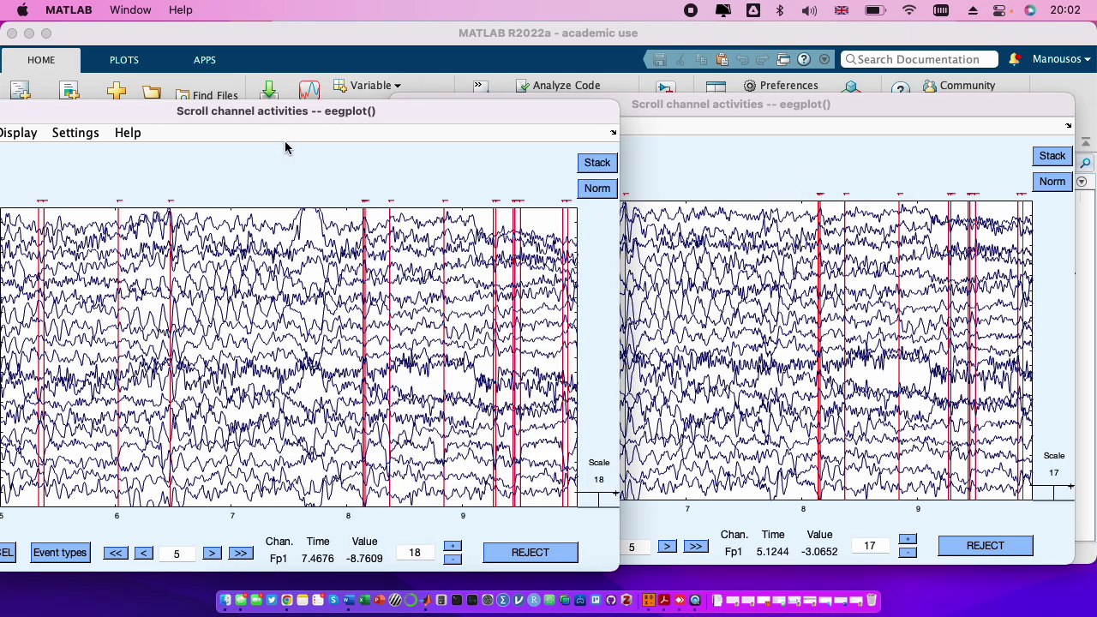
left_click(598, 187)
left_click(683, 310)
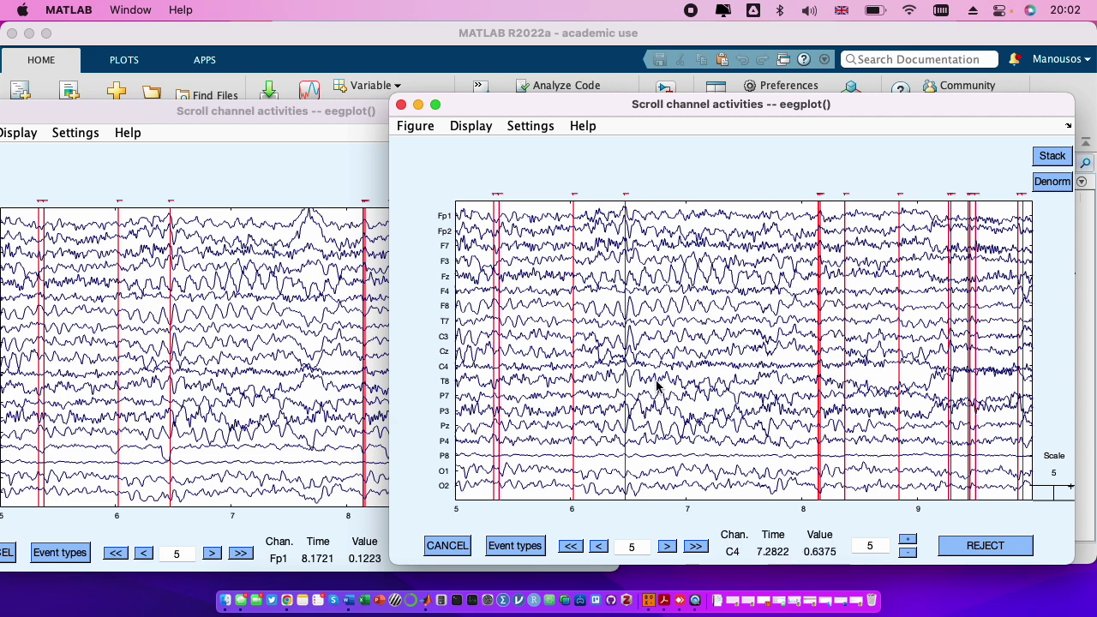
left_click(242, 553)
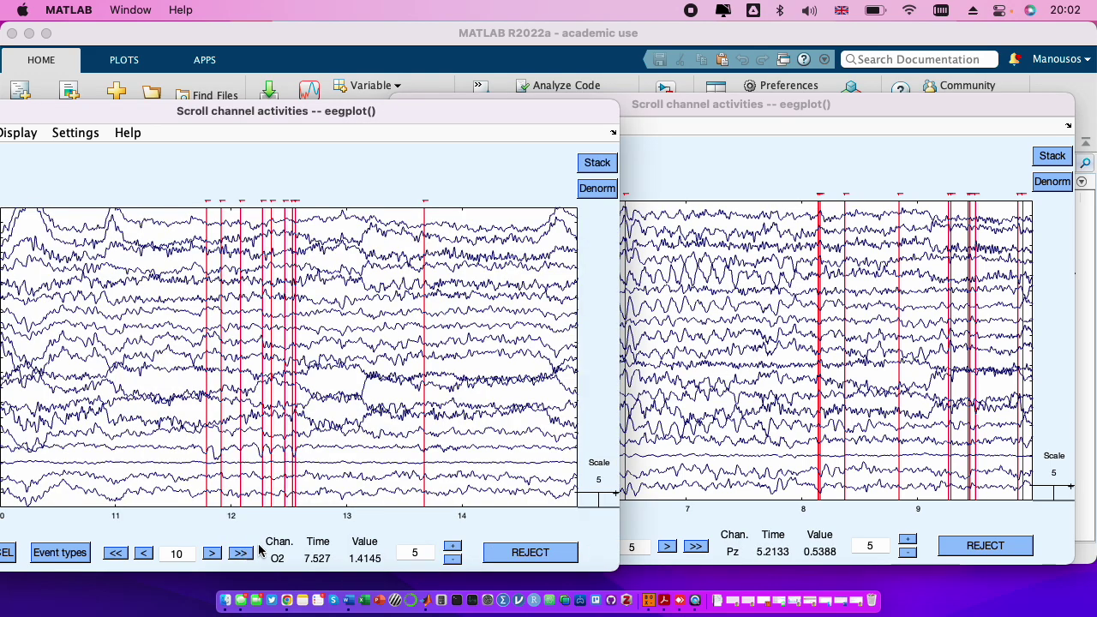
left_click(695, 546)
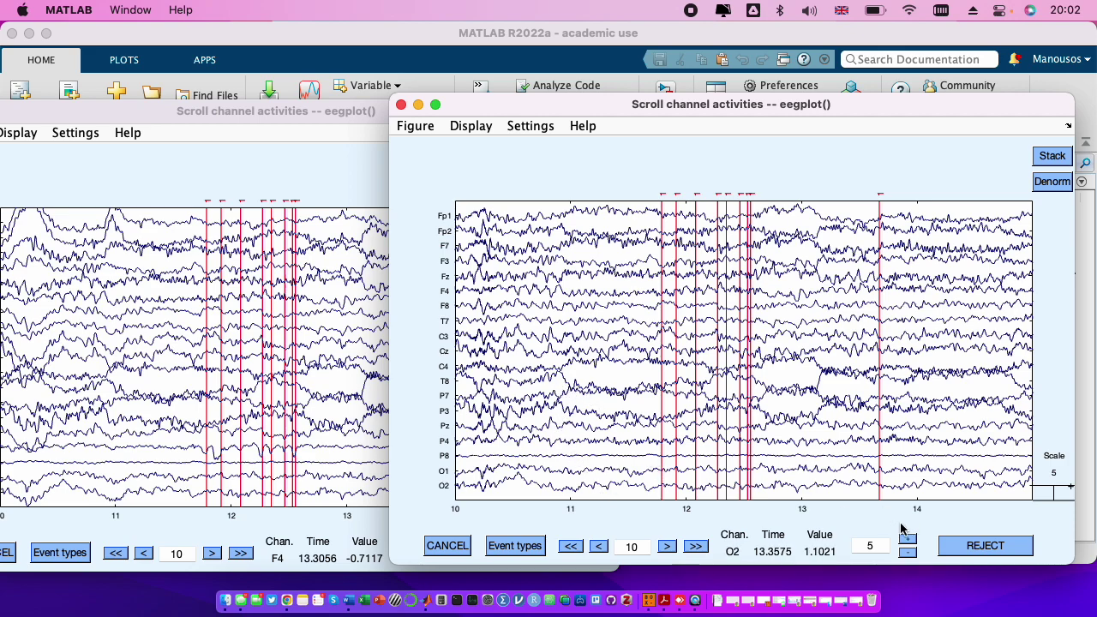
left_click(400, 103)
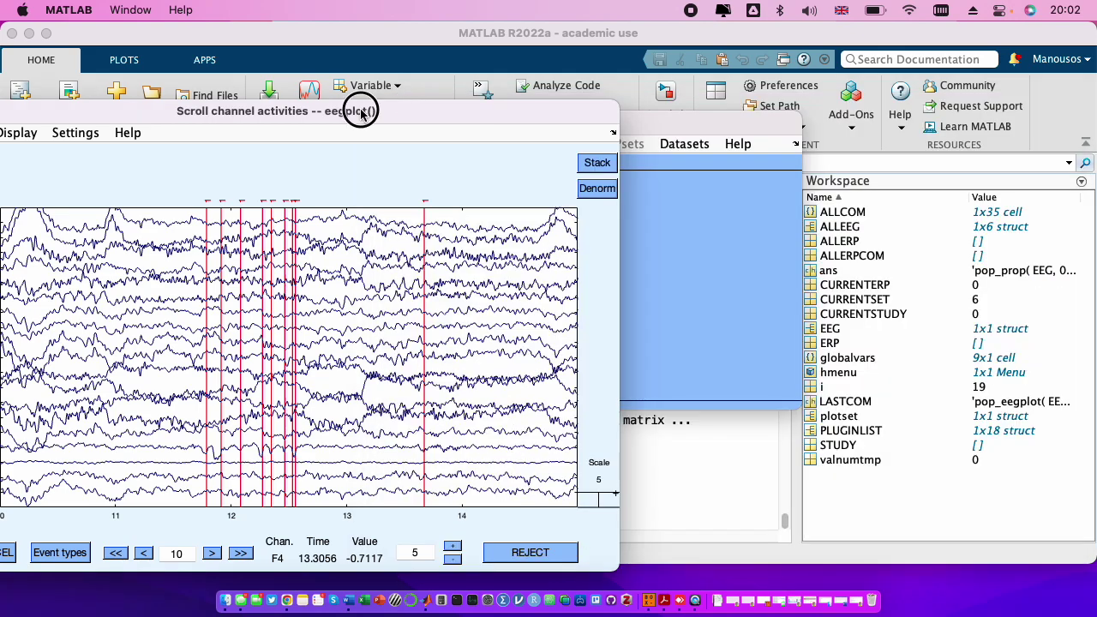
Close the original trace view and save the current dataset as Dat2_cleaned.set in sample_data.
left_click_drag(358, 111, 671, 112)
left_click(263, 112)
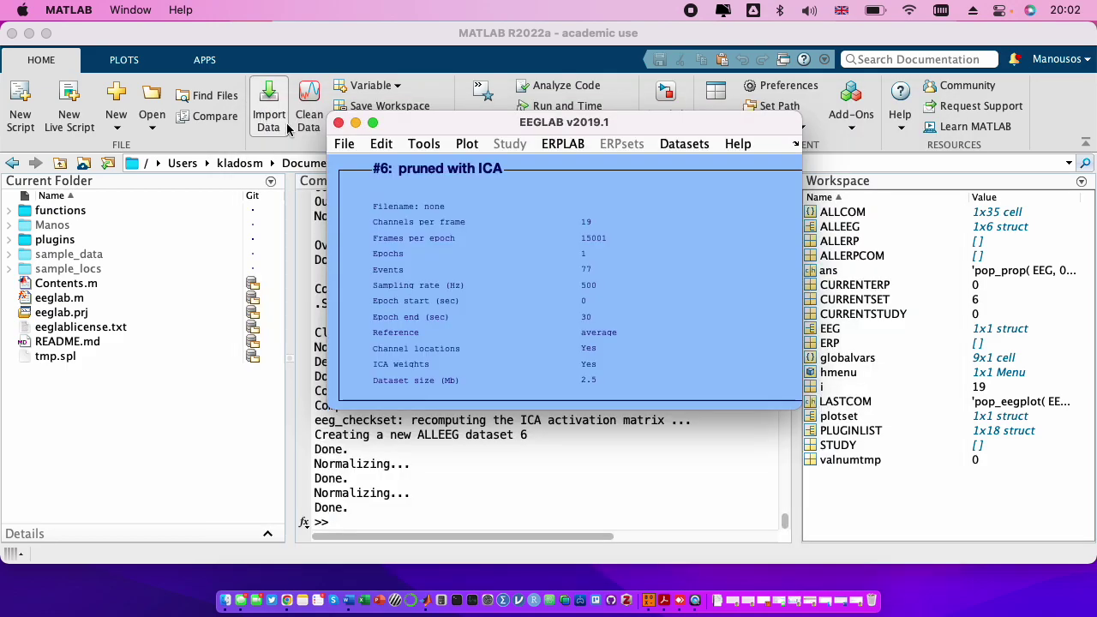
left_click(341, 146)
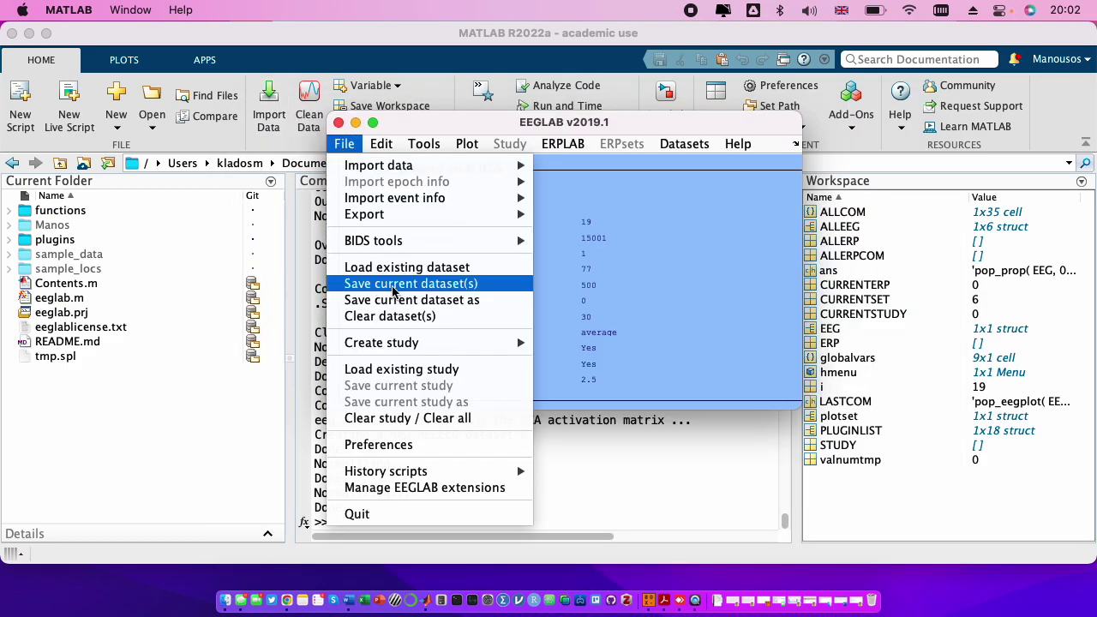
left_click(393, 291)
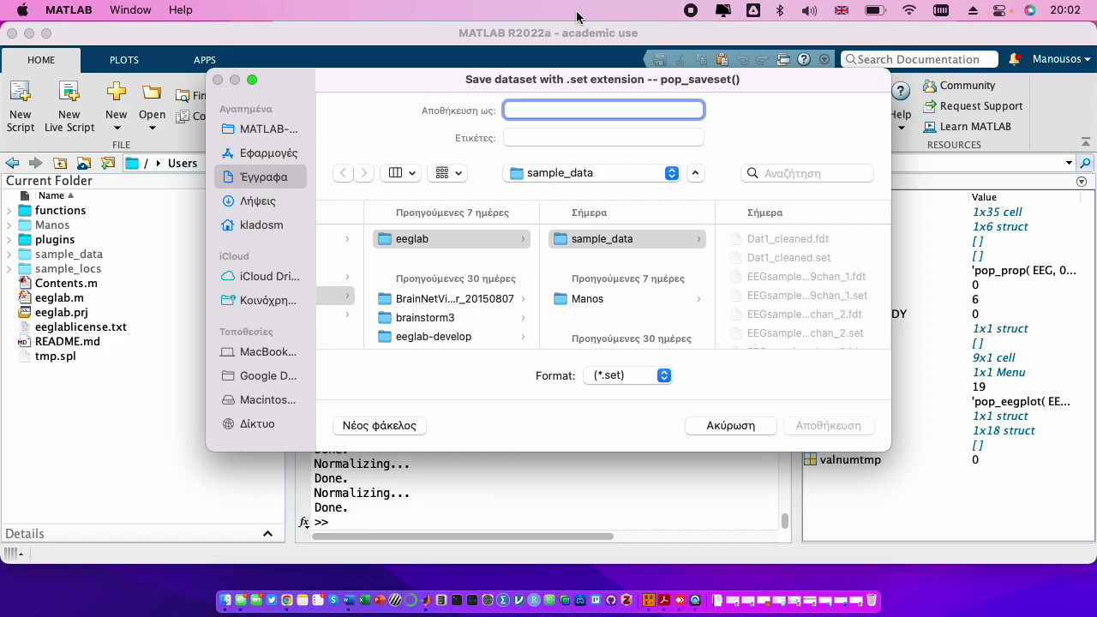
type("Dat2_cleaned")
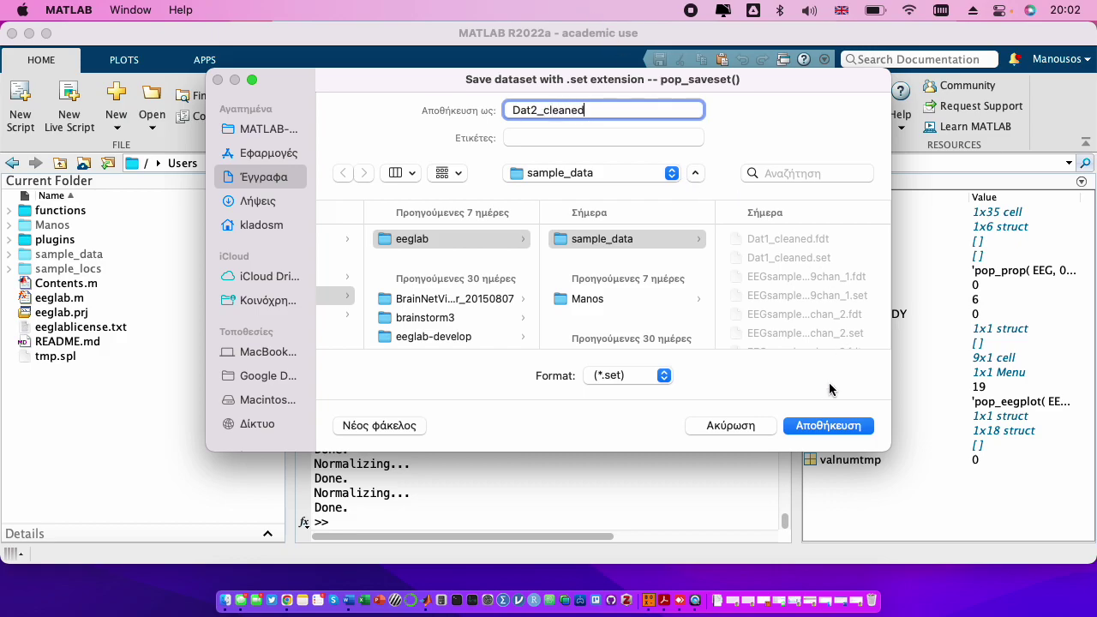
left_click(828, 425)
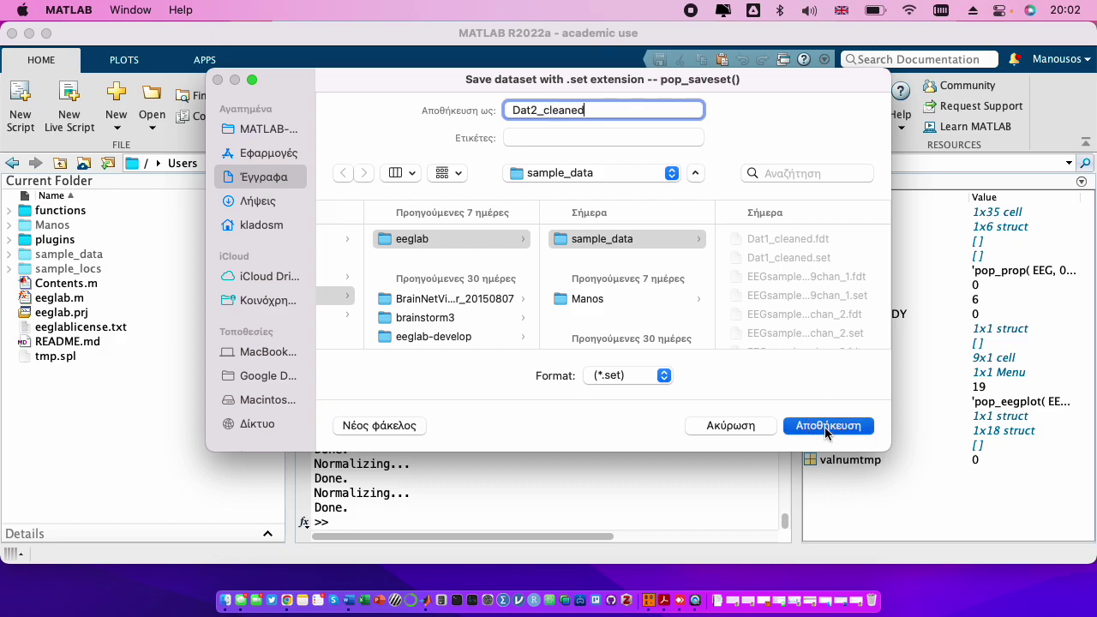